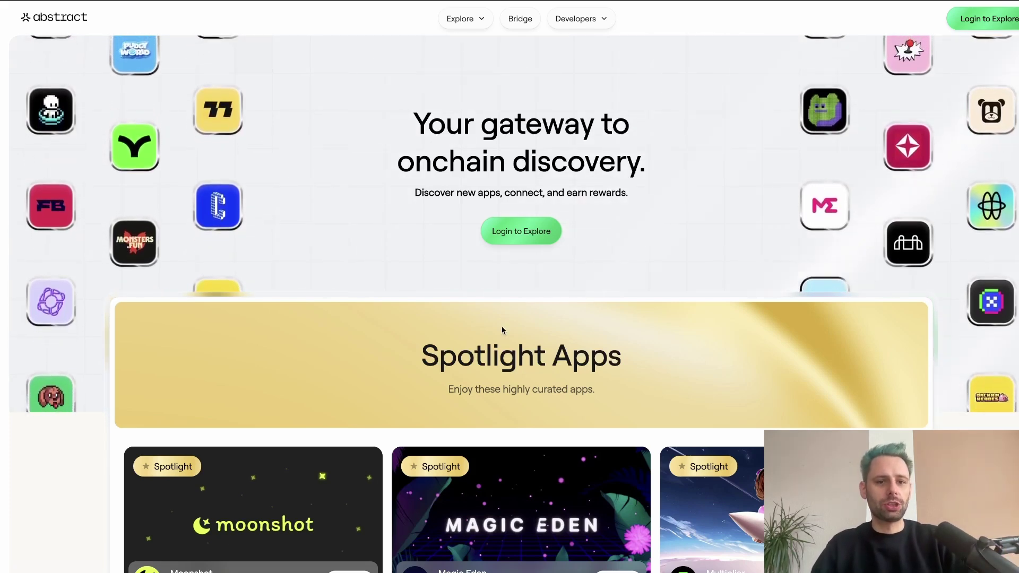
Look over the landing page, then go to the sign-in page via Login to Explore.
scroll(528, 266, "down", 1)
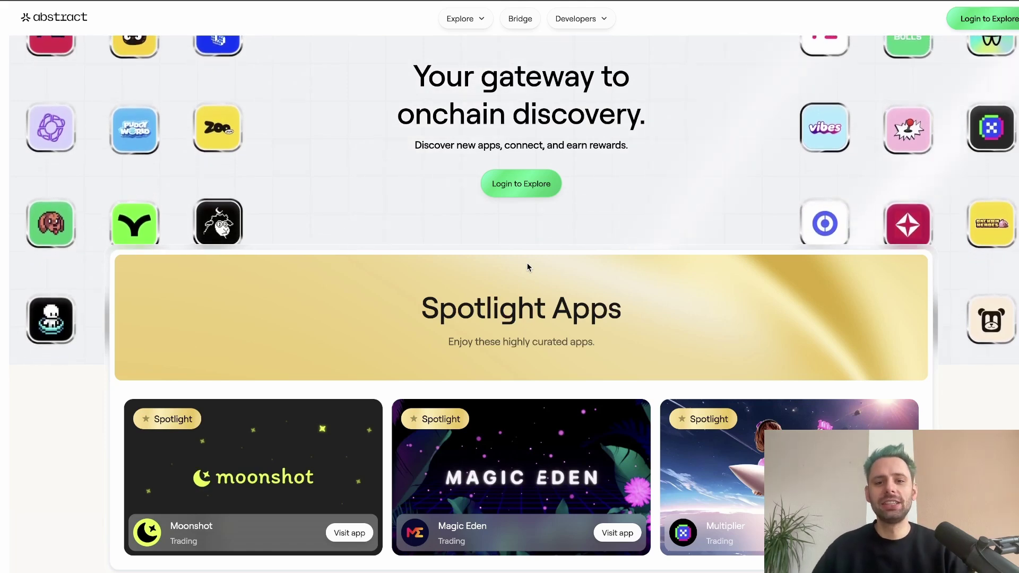
scroll(529, 267, "down", 2)
scroll(527, 265, "up", 1)
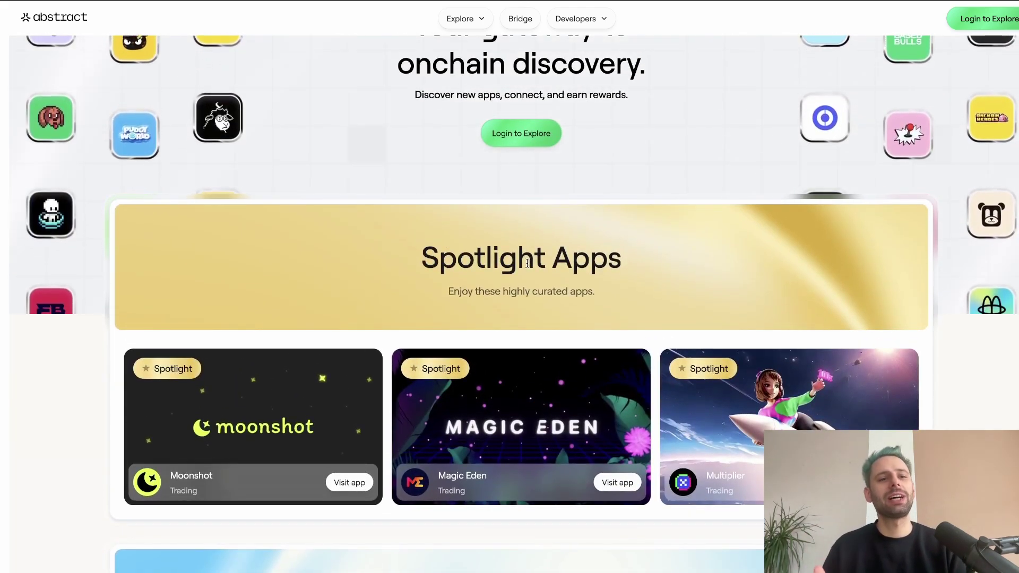
scroll(528, 265, "up", 1)
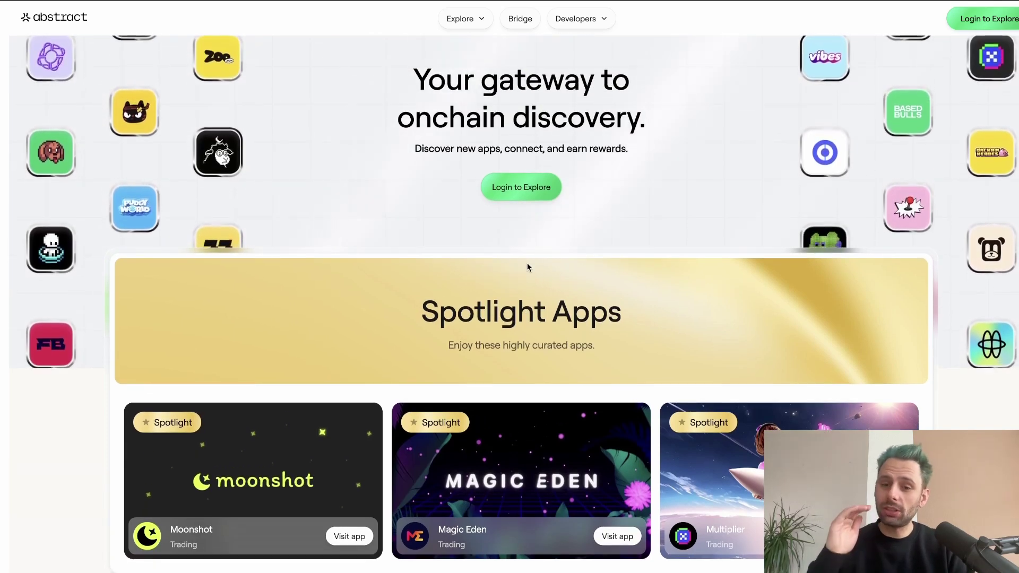
scroll(528, 267, "down", 2)
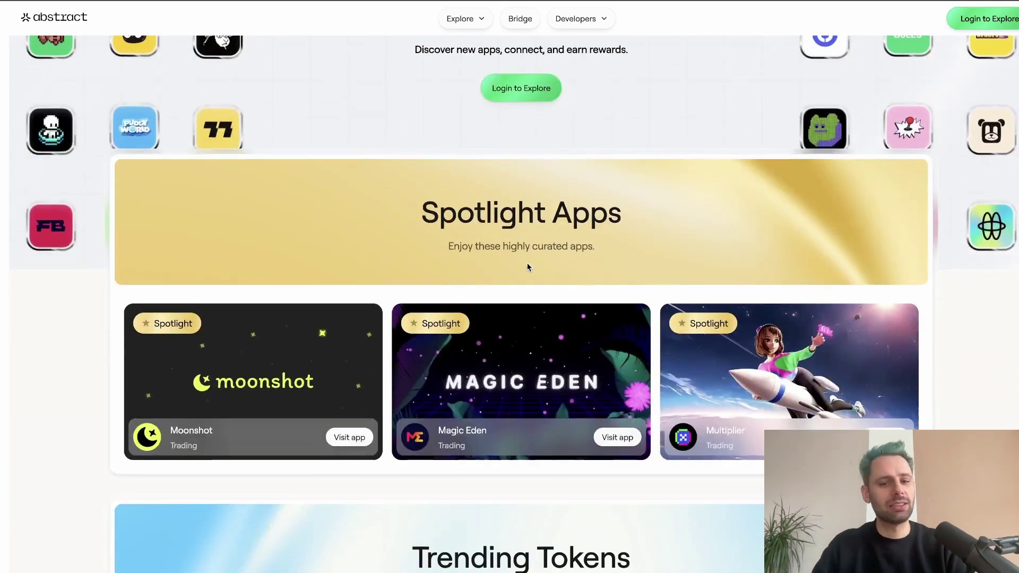
scroll(528, 267, "down", 6)
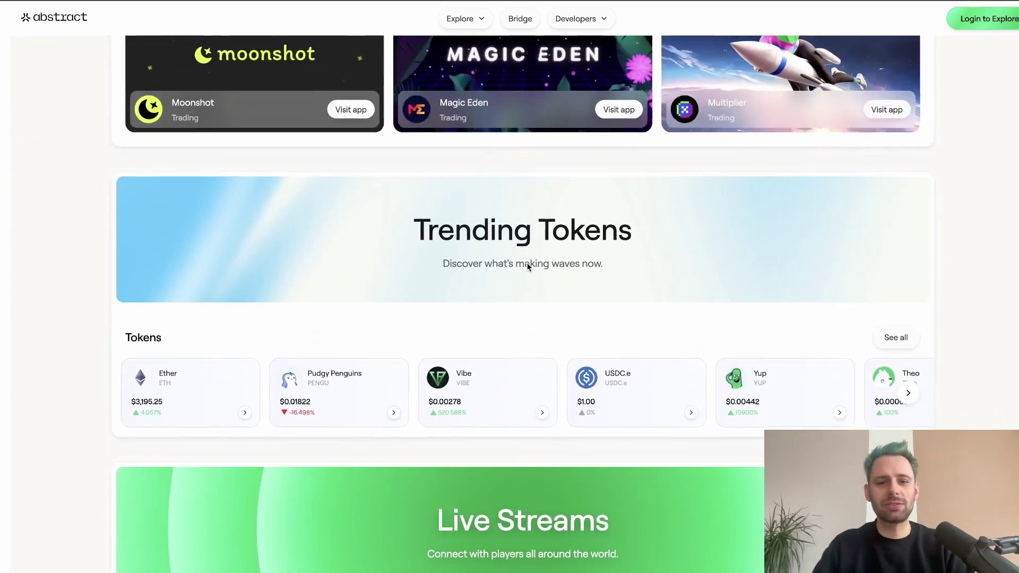
scroll(528, 267, "down", 1)
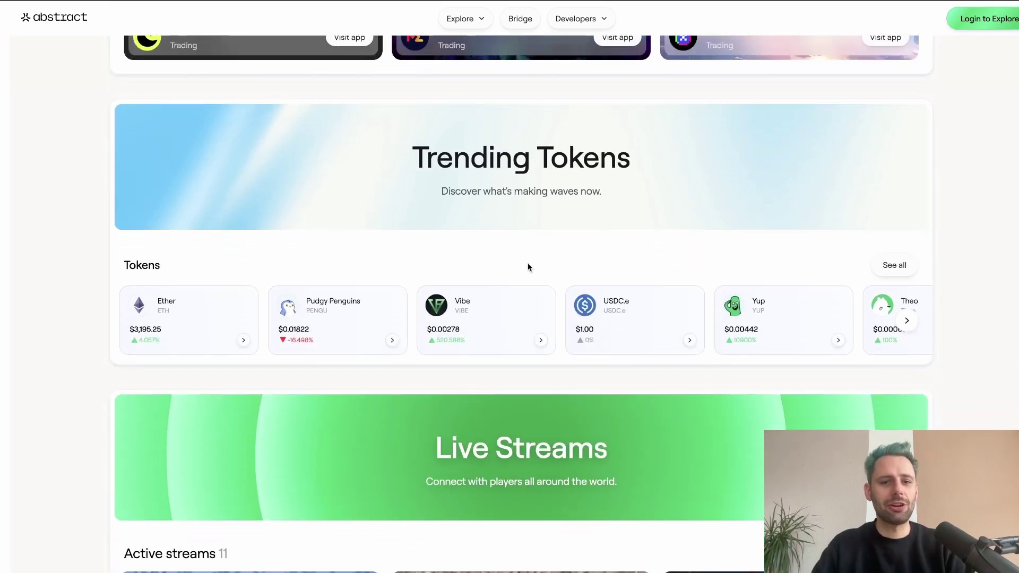
scroll(528, 263, "up", 5)
scroll(528, 266, "down", 12)
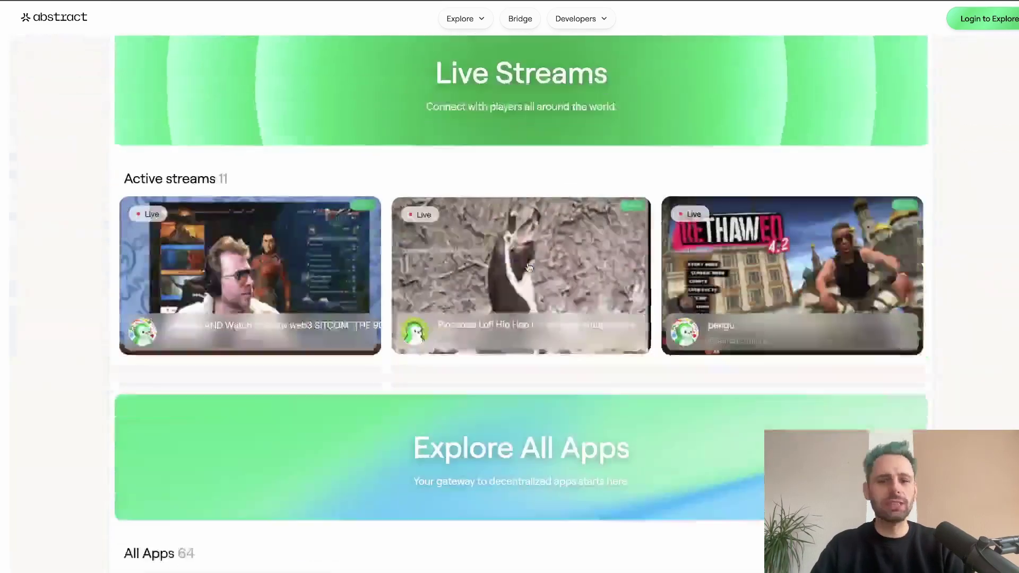
scroll(528, 267, "down", 9)
scroll(529, 268, "down", 2)
scroll(529, 268, "up", 20)
scroll(525, 318, "up", 4)
scroll(523, 332, "down", 14)
scroll(523, 334, "down", 14)
scroll(524, 335, "down", 20)
scroll(525, 334, "up", 20)
scroll(523, 334, "up", 4)
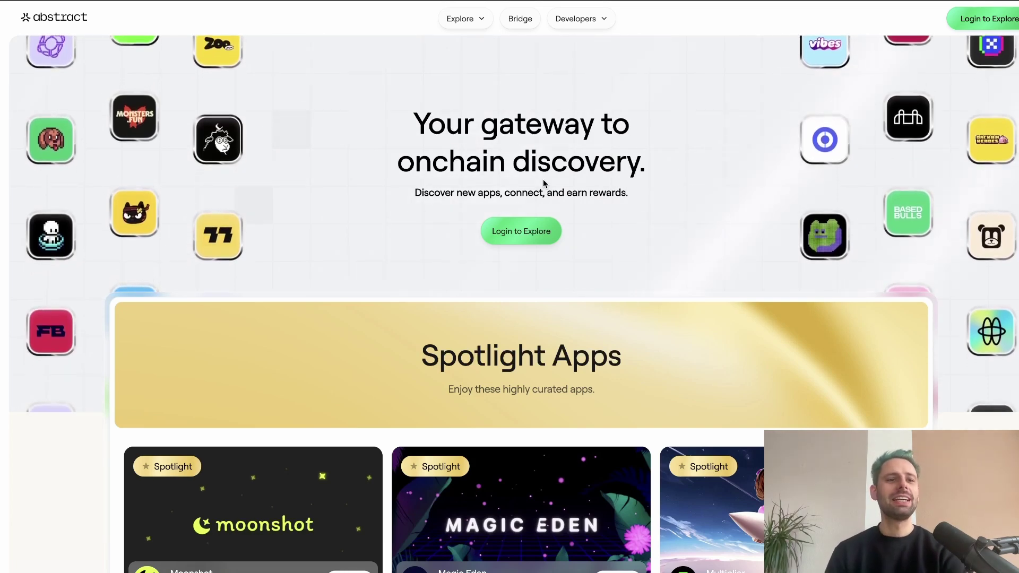
left_click(526, 232)
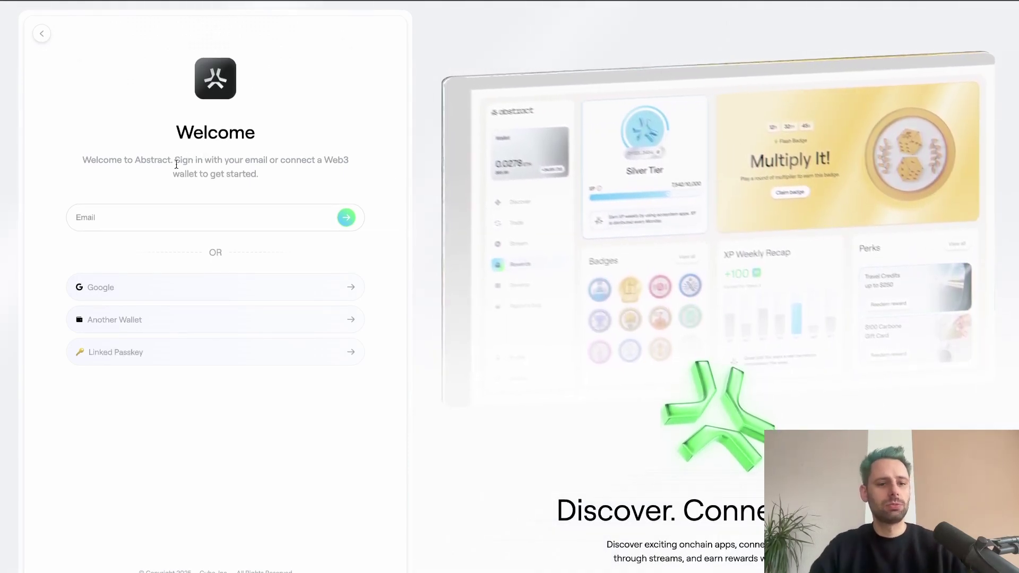
Preview and close the Another Wallet login options, then focus the Email field.
left_click(321, 325)
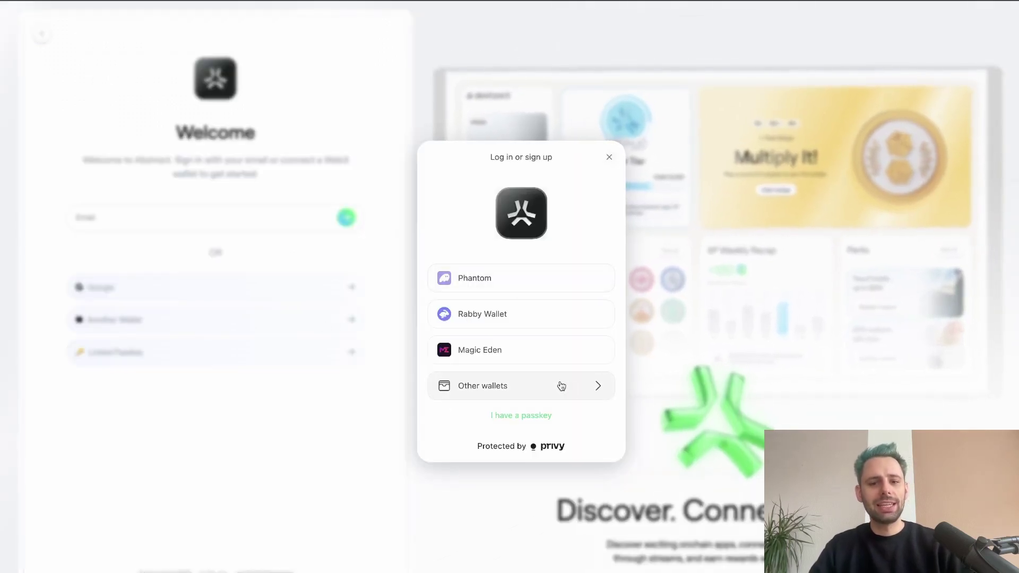
left_click(243, 243)
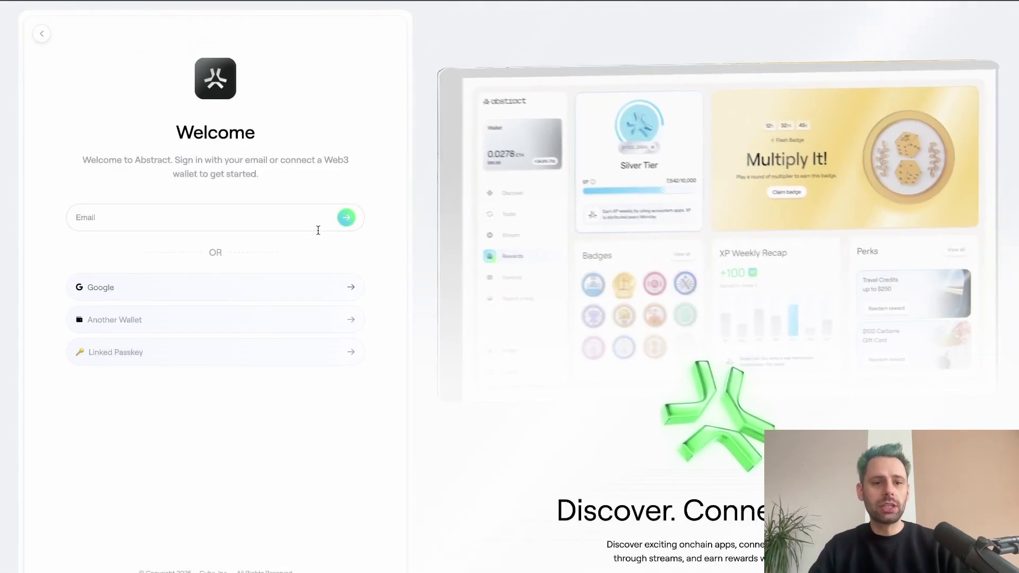
left_click(118, 211)
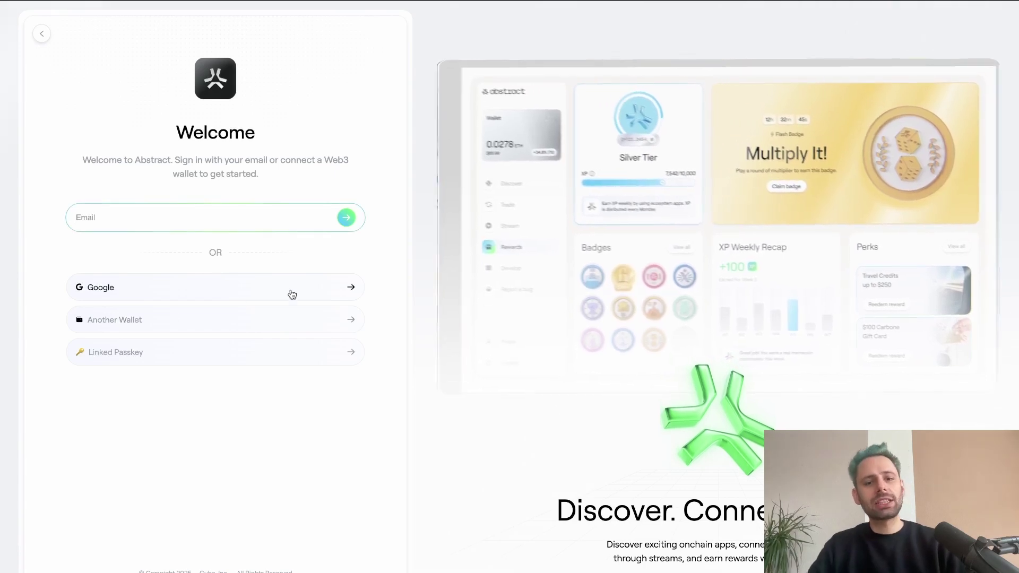
left_click(211, 248)
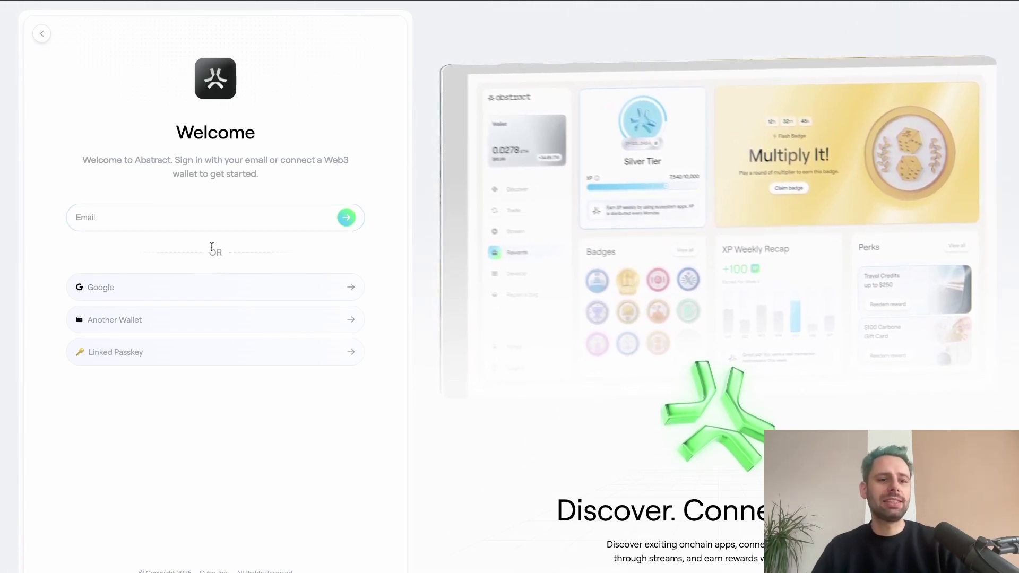
left_click(179, 227)
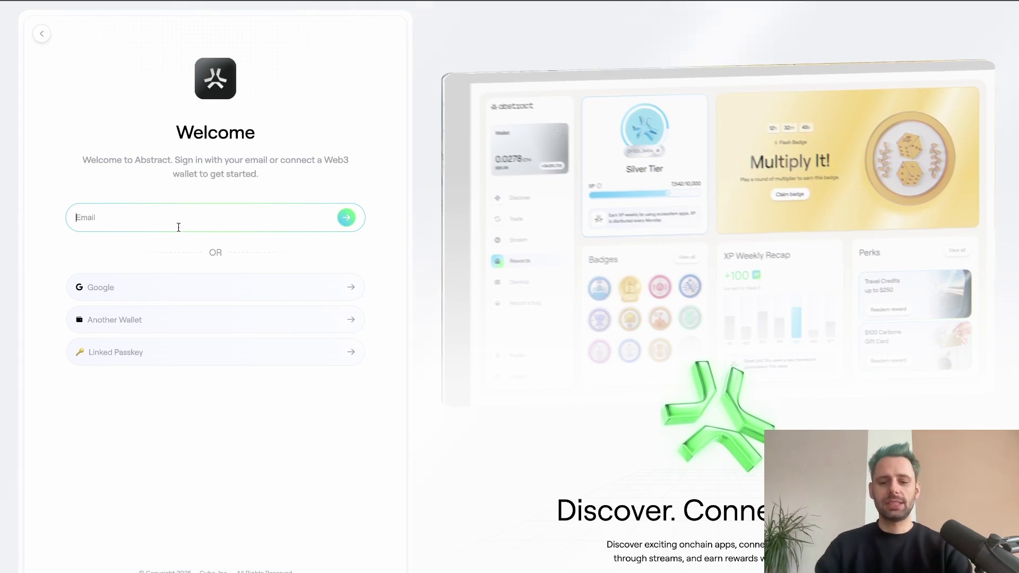
Sign in with the account e-mail address and the pasted verification code.
key("ctrl+v")
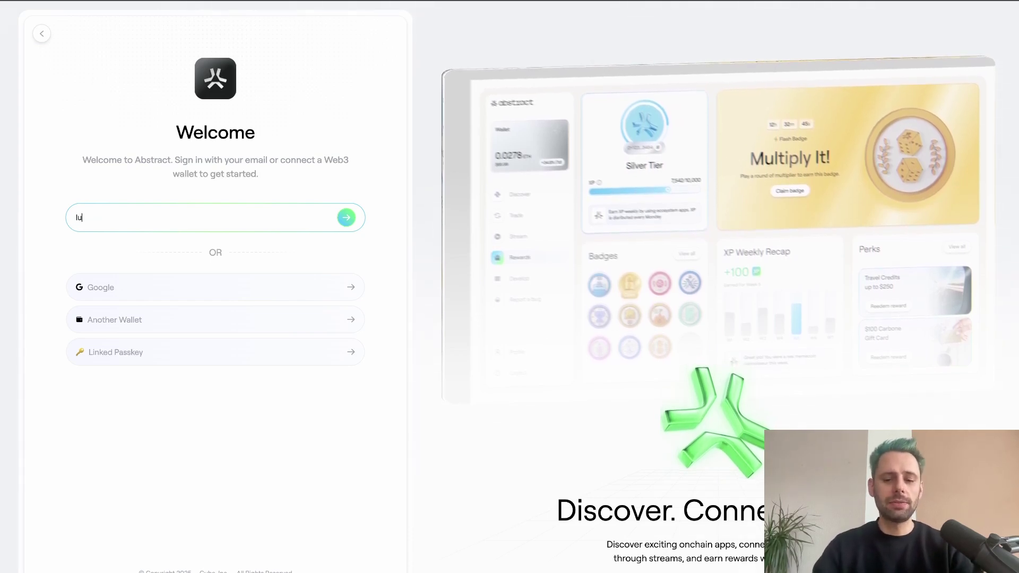
key("Return")
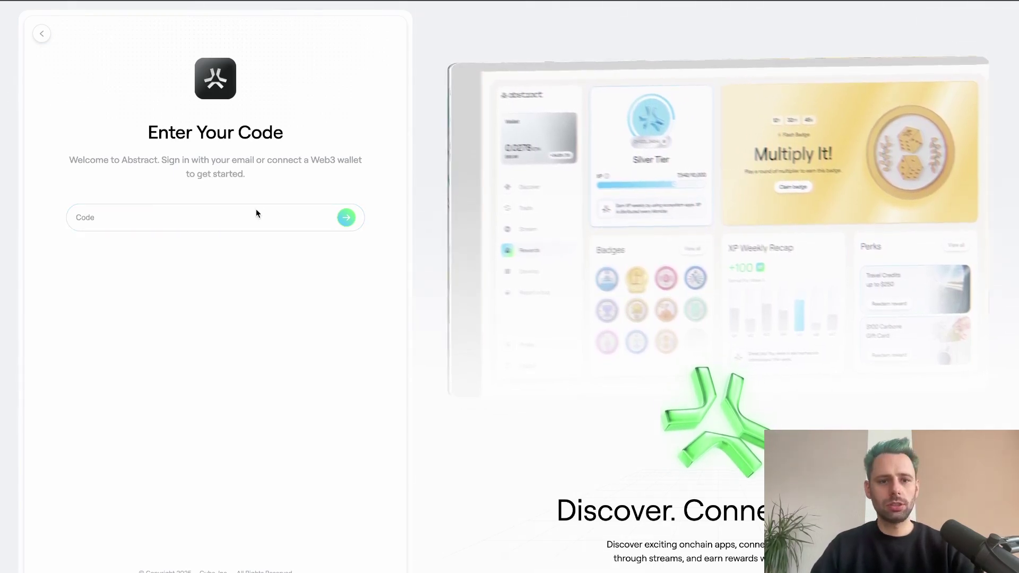
left_click(205, 217)
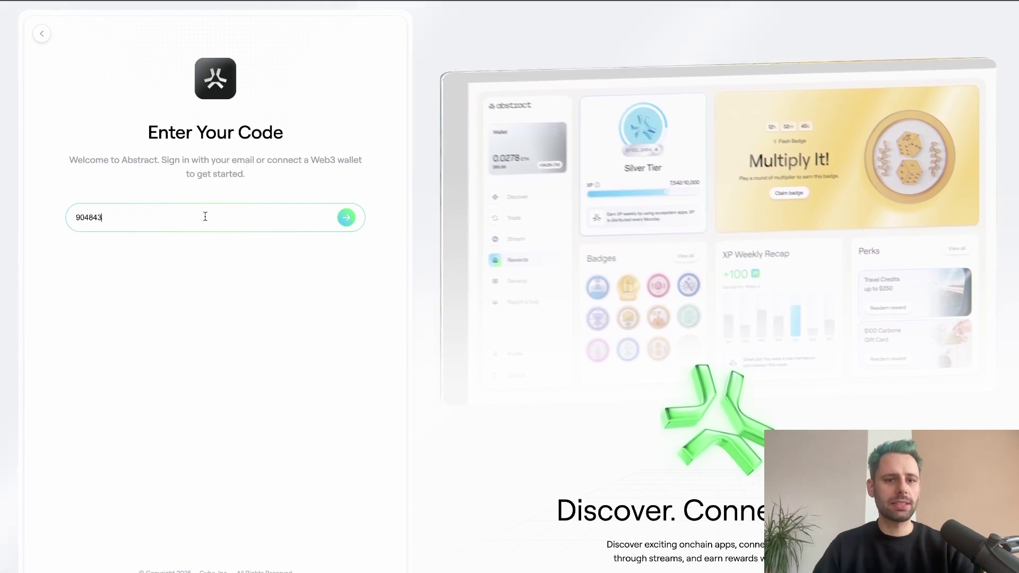
key("Return")
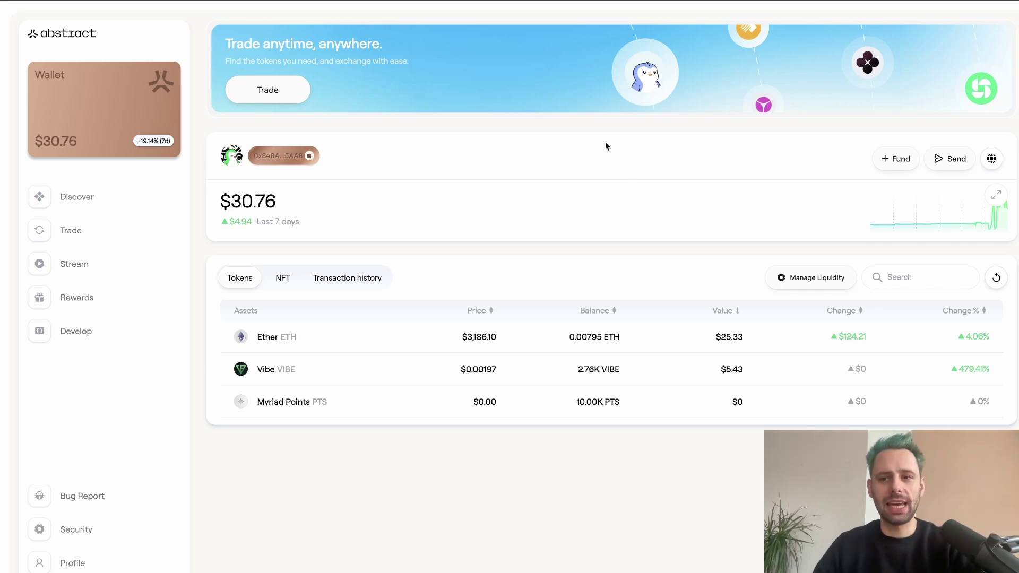
left_click(901, 160)
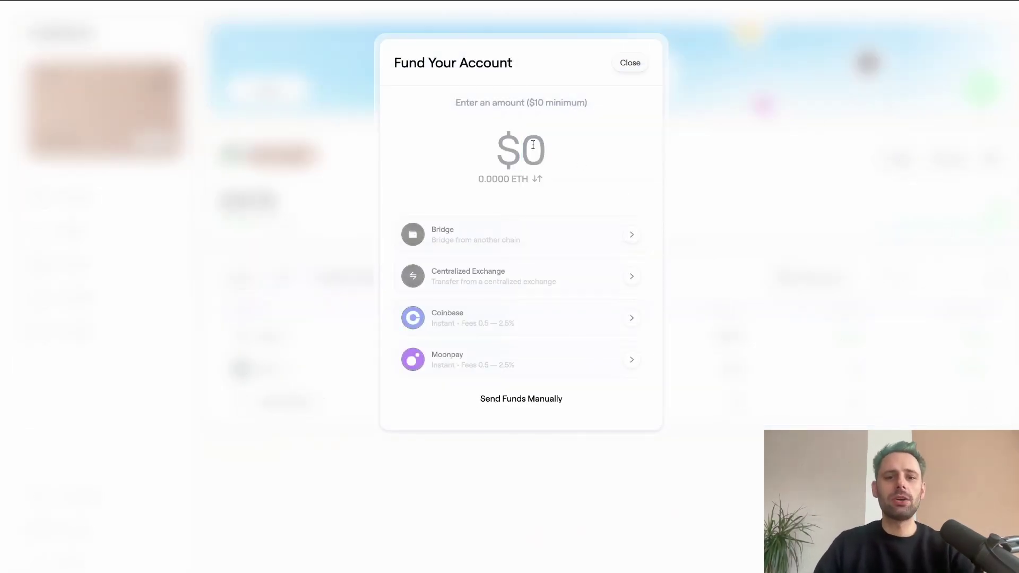
type("10")
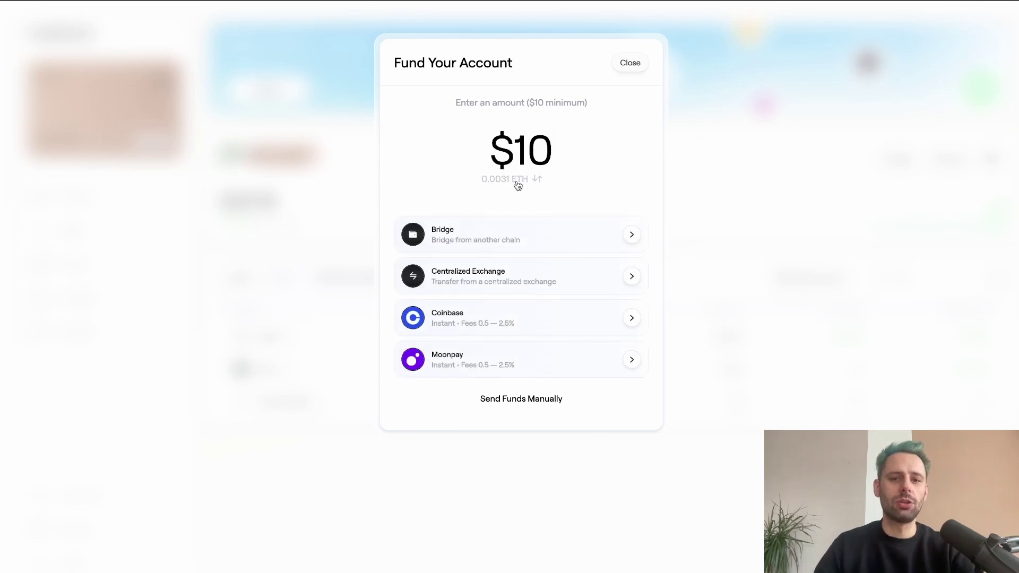
left_click(539, 180)
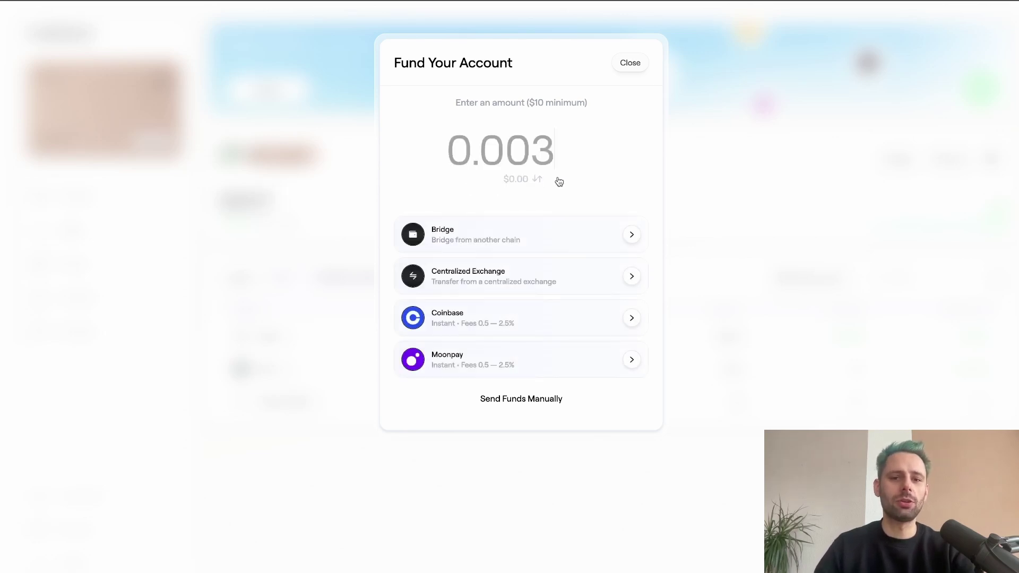
double_click(510, 147)
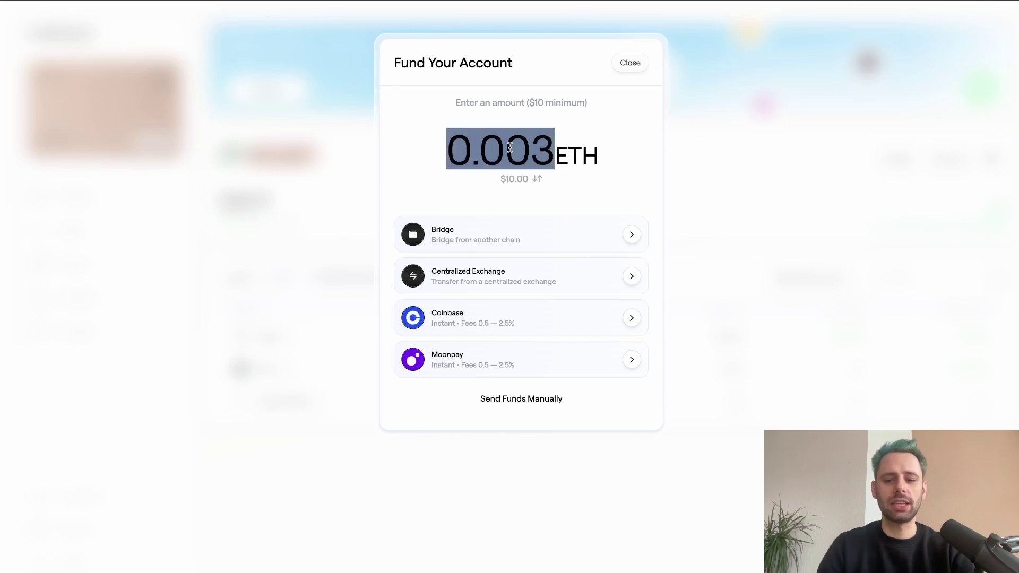
type("0.1")
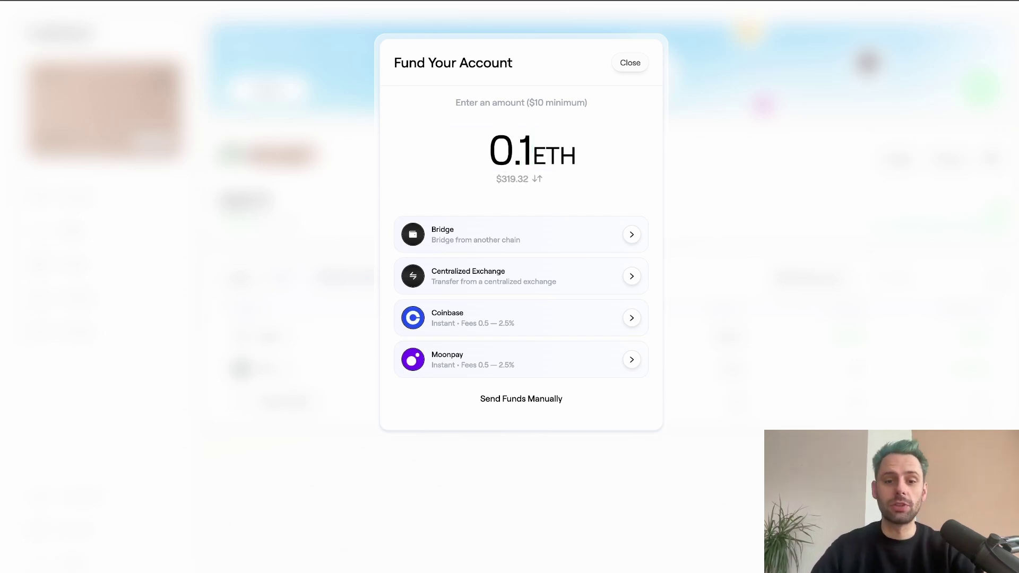
left_click(521, 399)
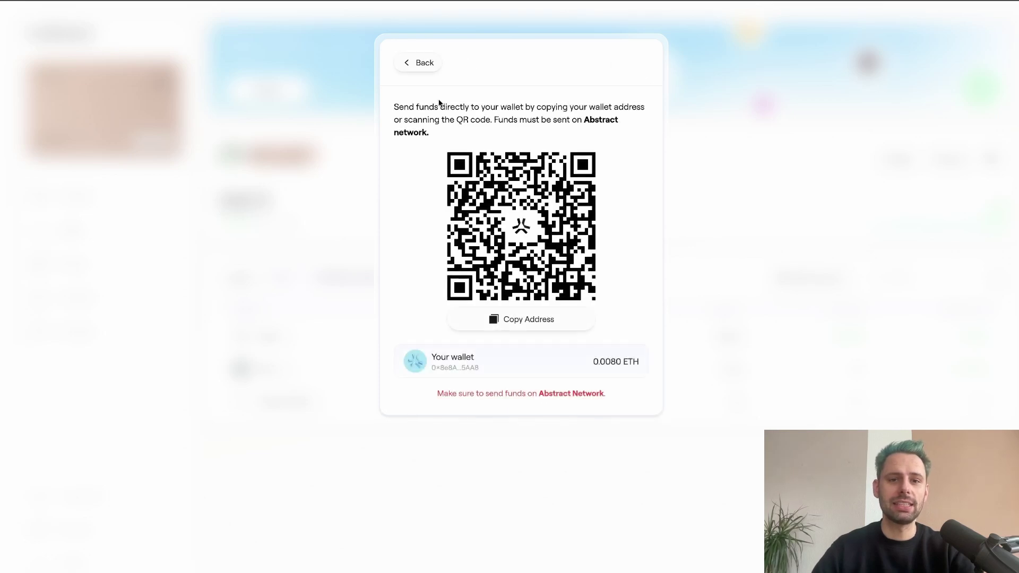
left_click(415, 66)
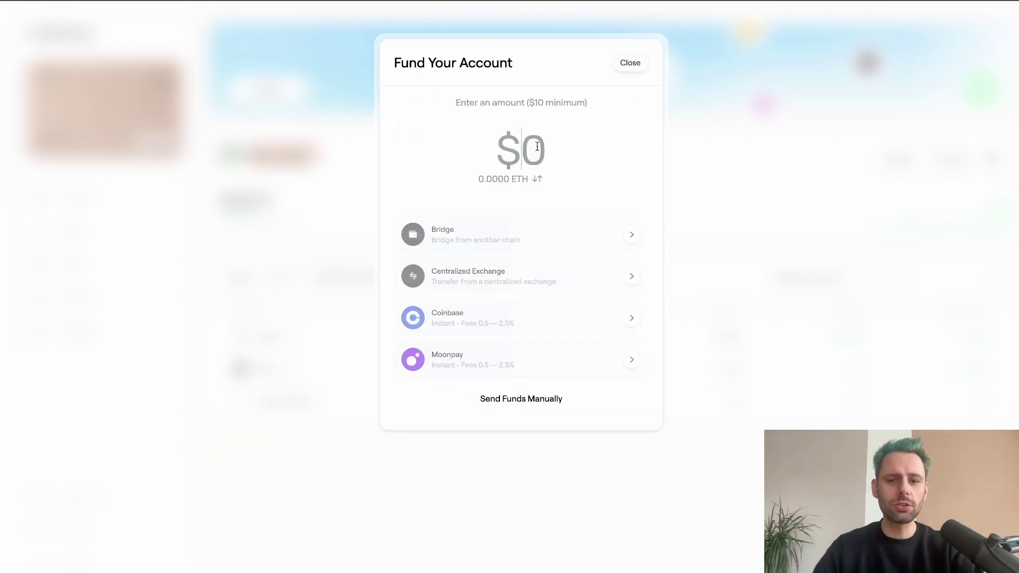
type("10")
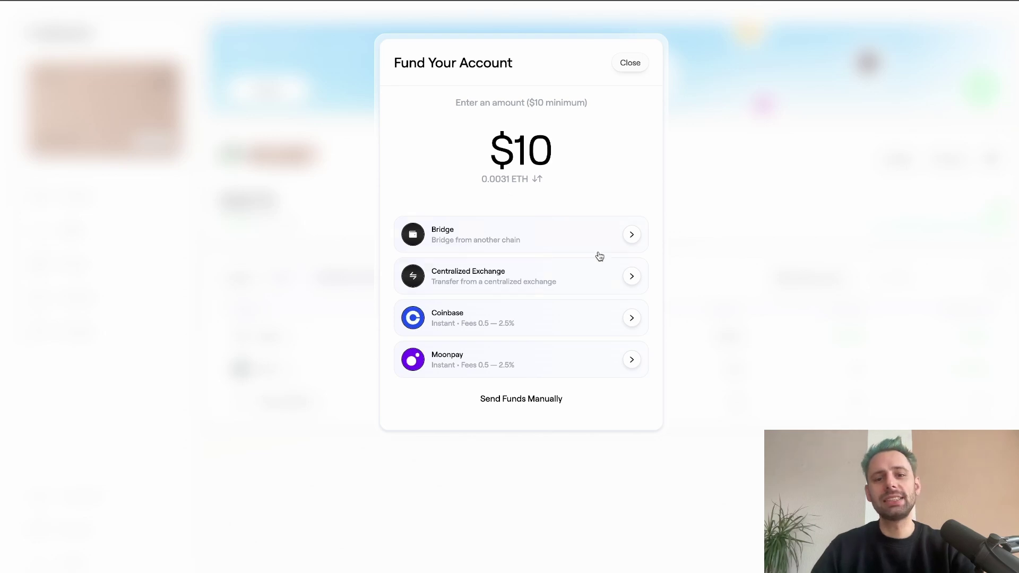
left_click(555, 234)
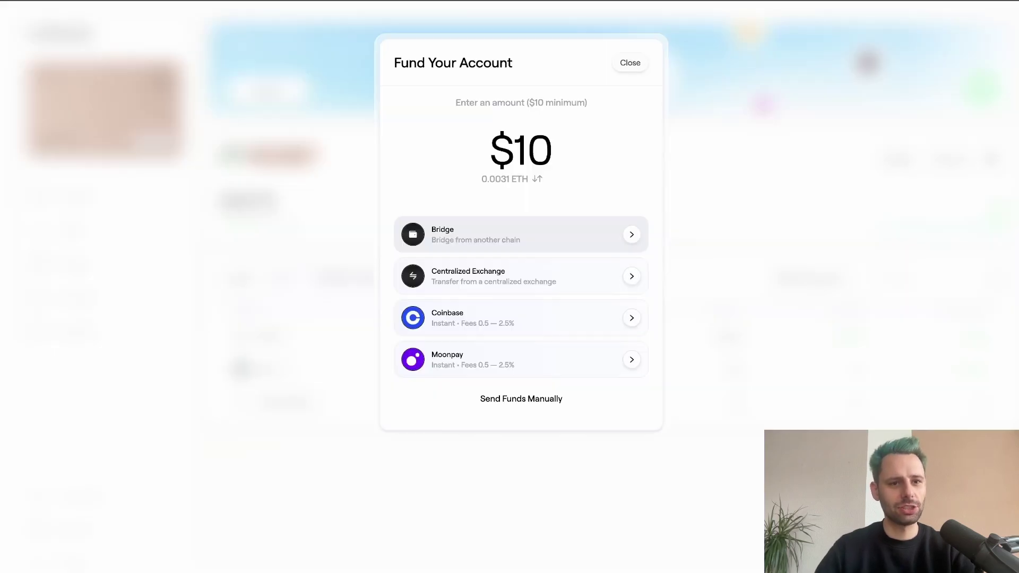
left_click(342, 180)
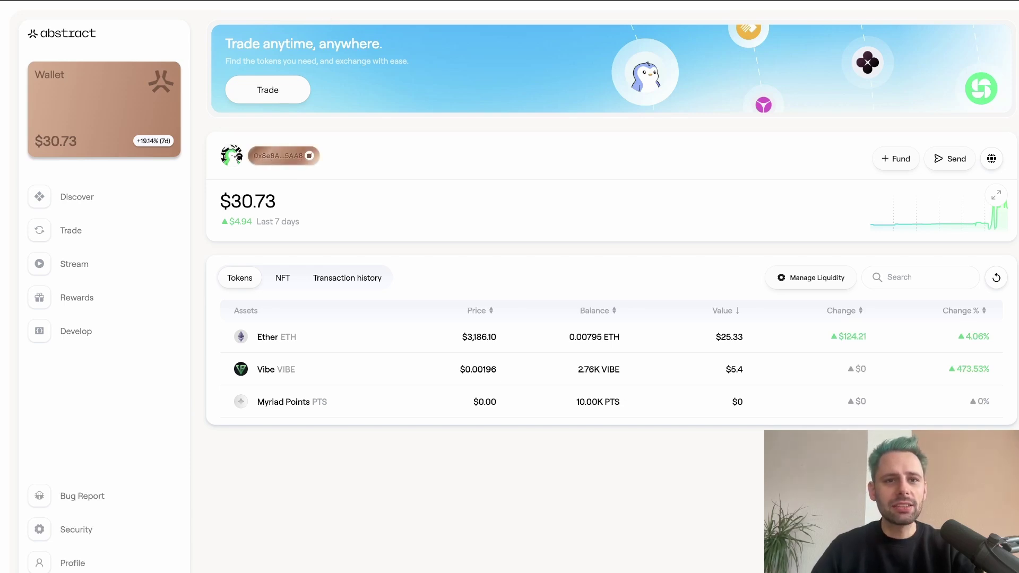
Enter a 0.1 ETH funding amount and try Bridge, then dismiss the dialog.
left_click(895, 159)
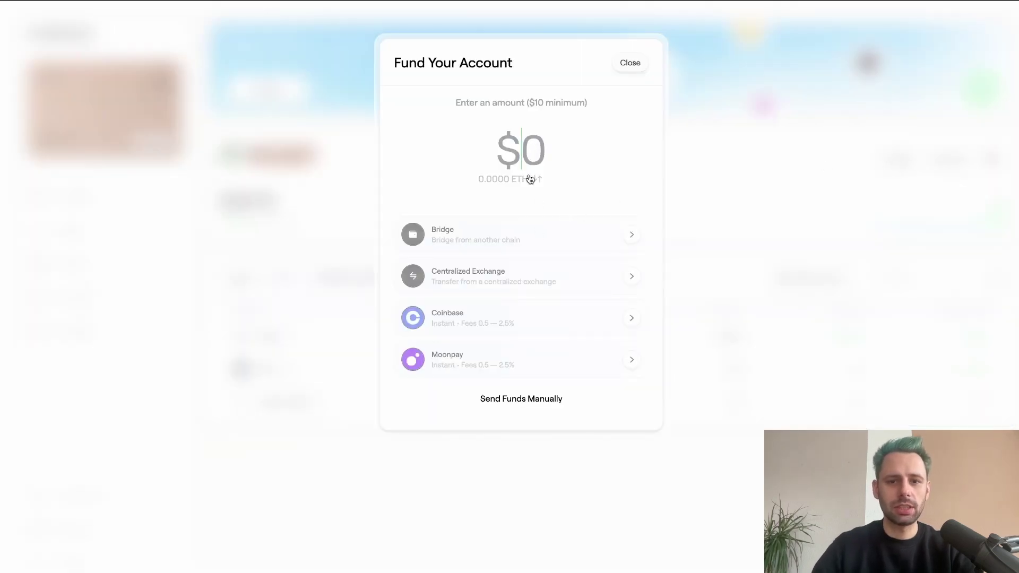
left_click(535, 179)
type("0.1")
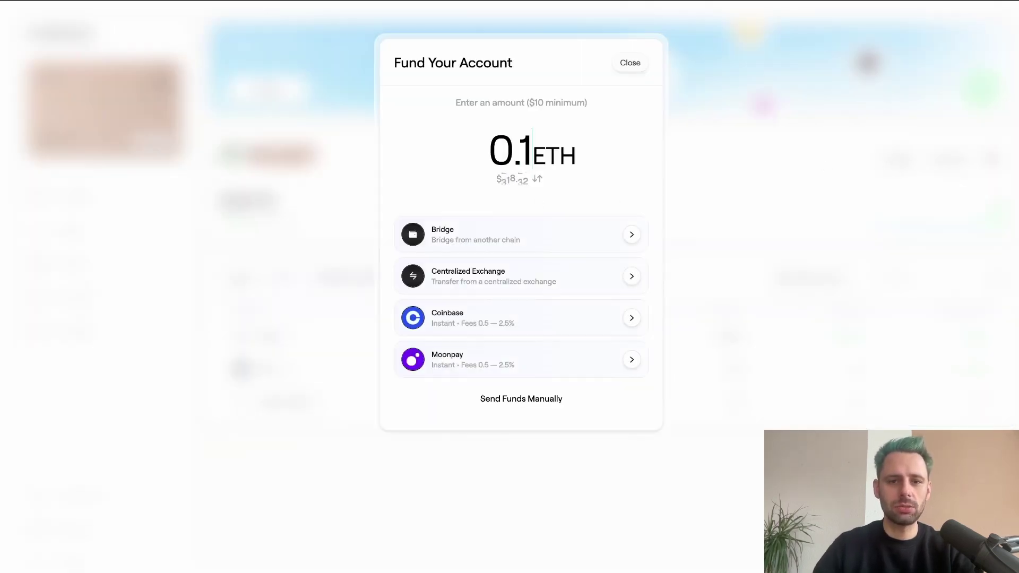
left_click(566, 241)
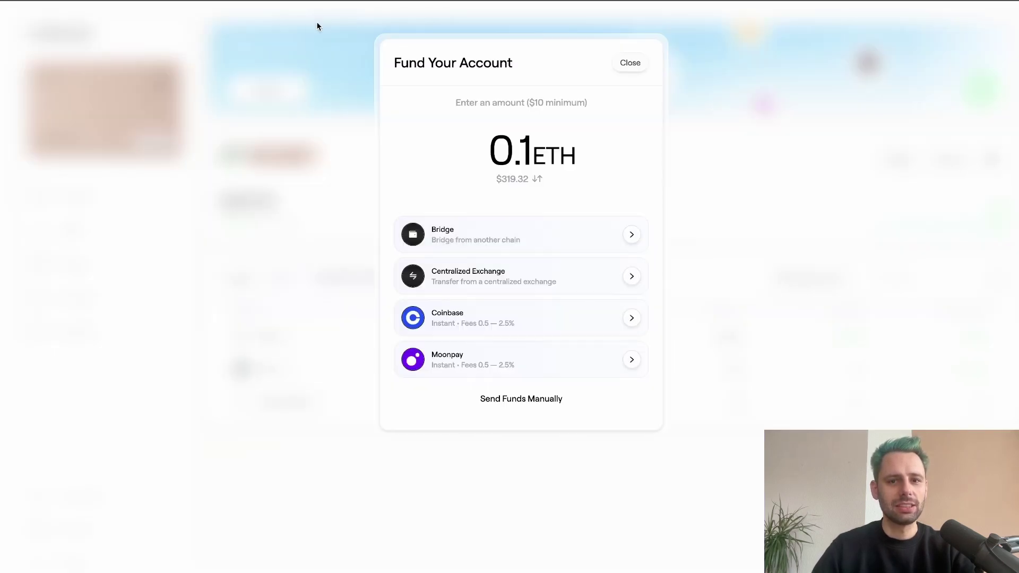
left_click(316, 23)
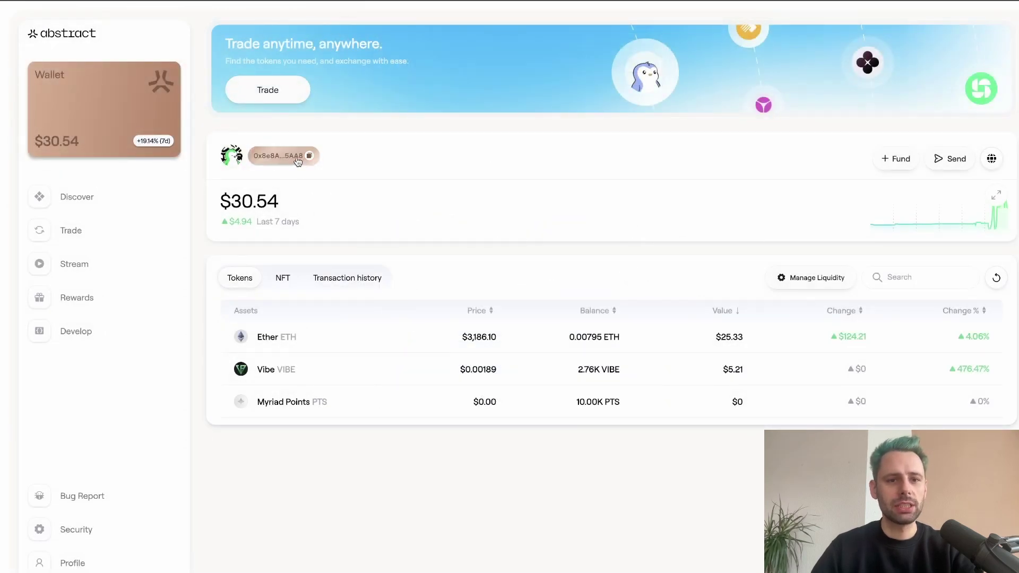
Re-enter 0.1 ETH in the Fund dialog and continue to the Bridge page.
left_click(895, 155)
type("0.1")
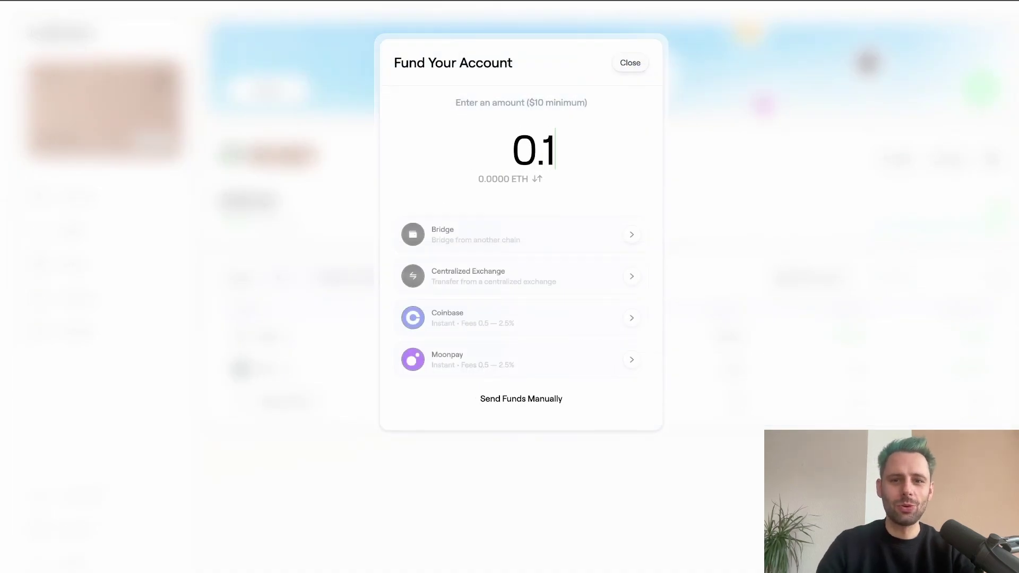
left_click(536, 181)
double_click(537, 147)
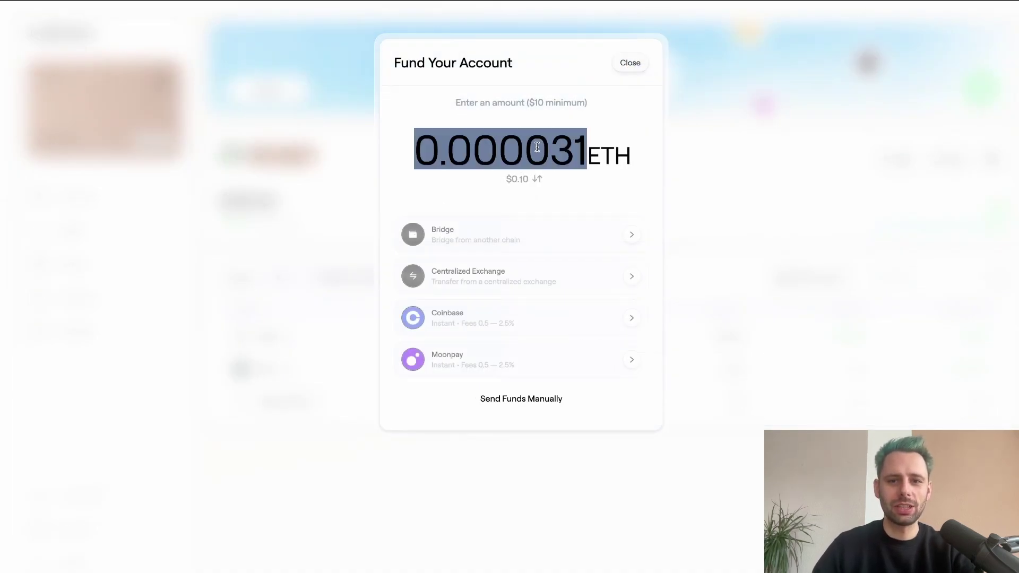
type("0.1")
left_click(520, 242)
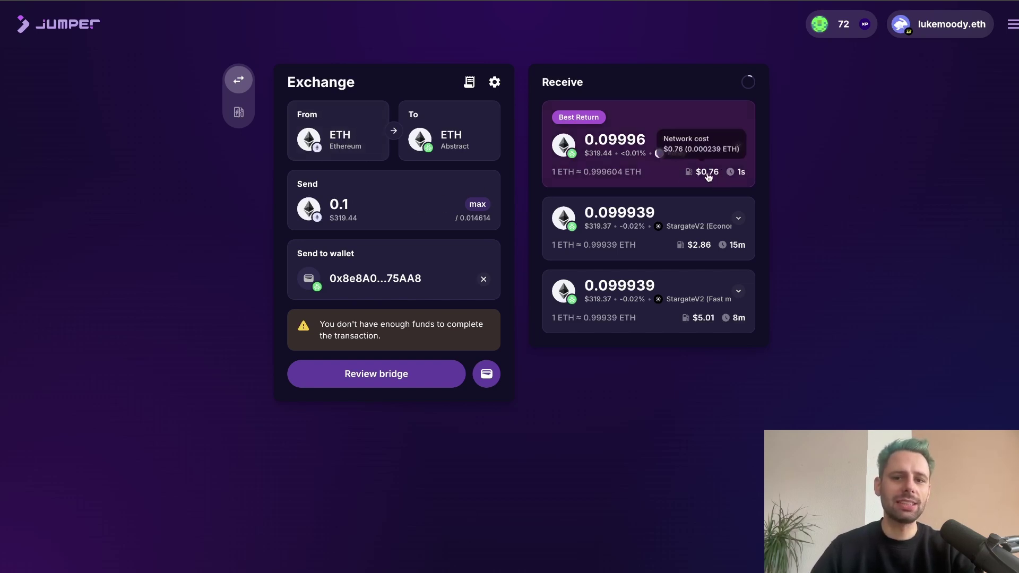
Choose ETH on Base as the source token and enter 0.1 to send.
left_click(333, 142)
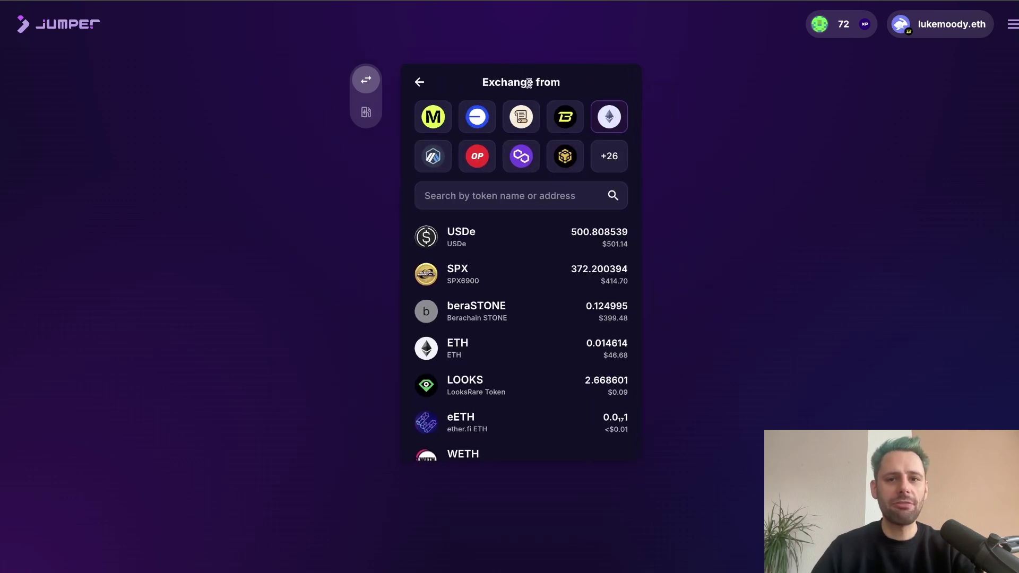
left_click(478, 115)
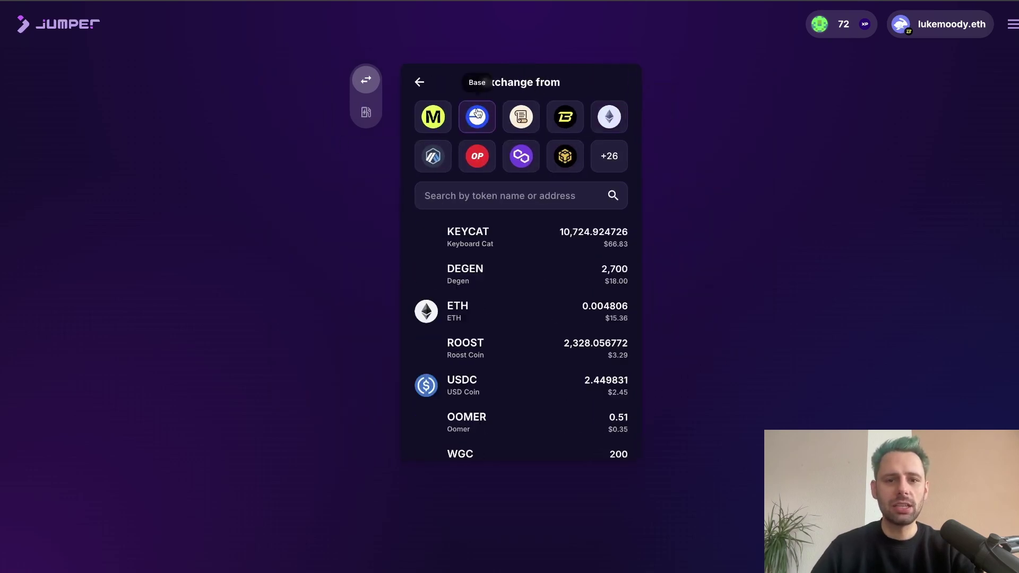
left_click(496, 310)
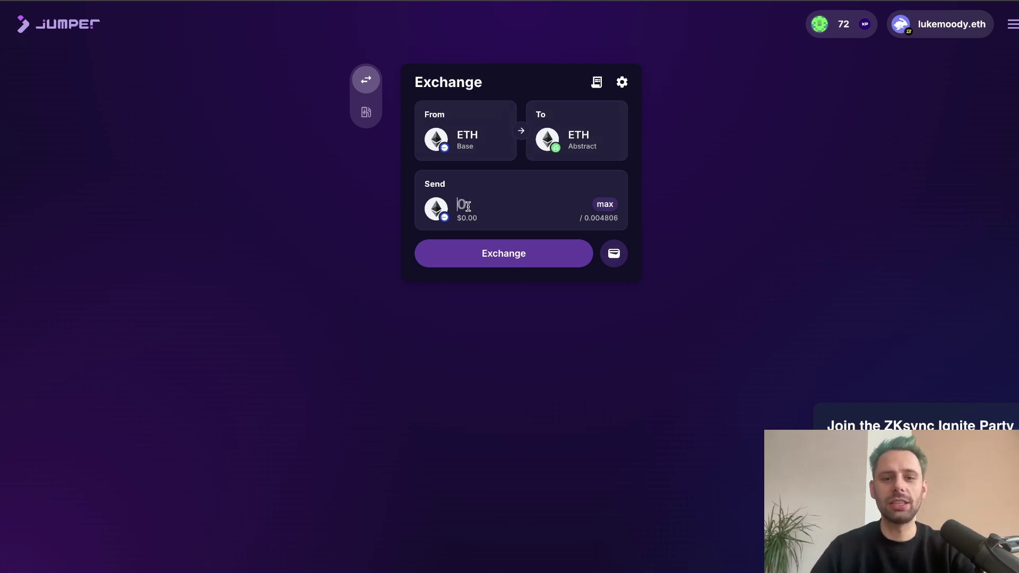
type("0.1")
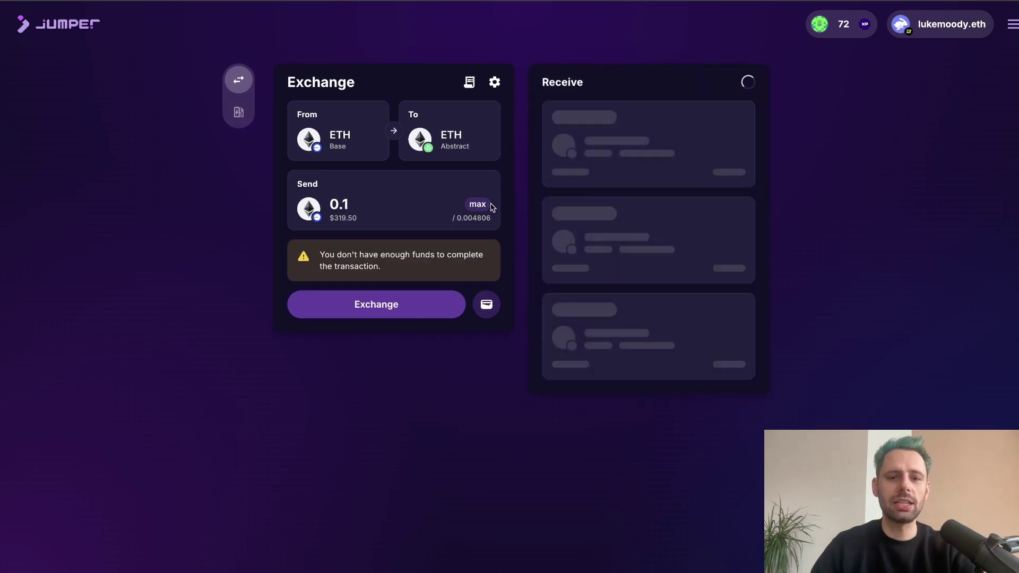
Copy the Abstract wallet address from the Abstract dashboard for the destination.
left_click(487, 304)
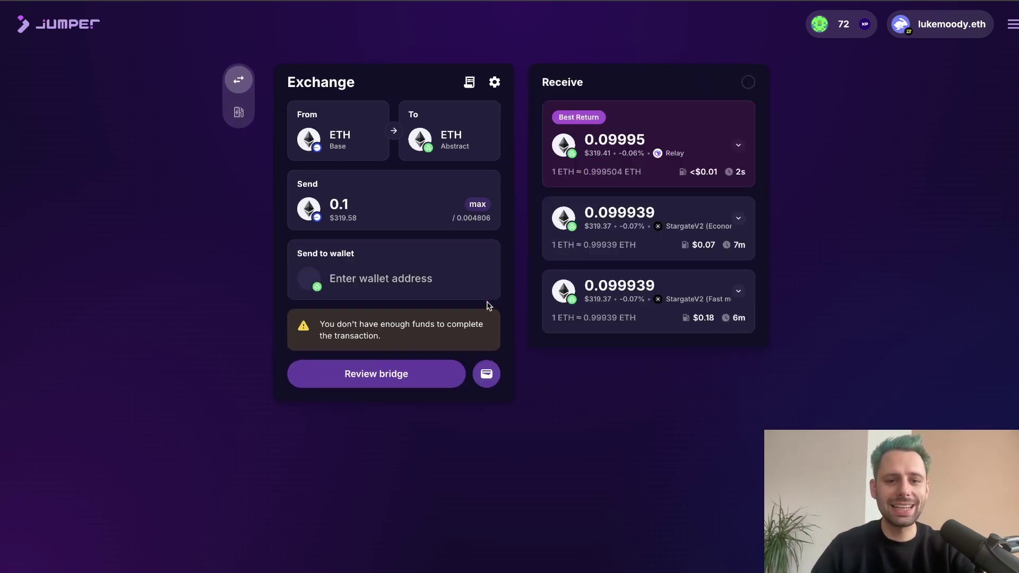
left_click(393, 277)
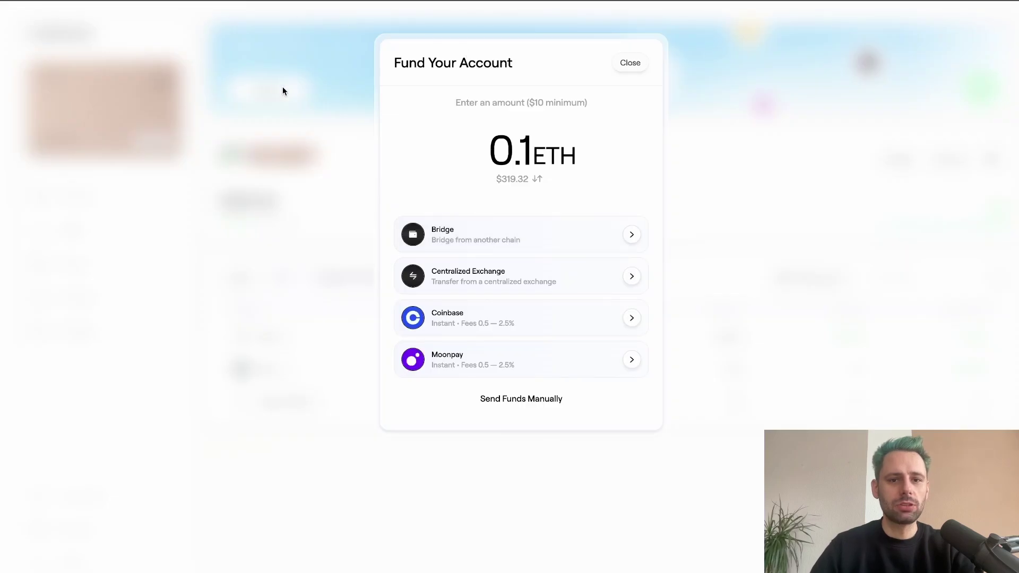
left_click(283, 91)
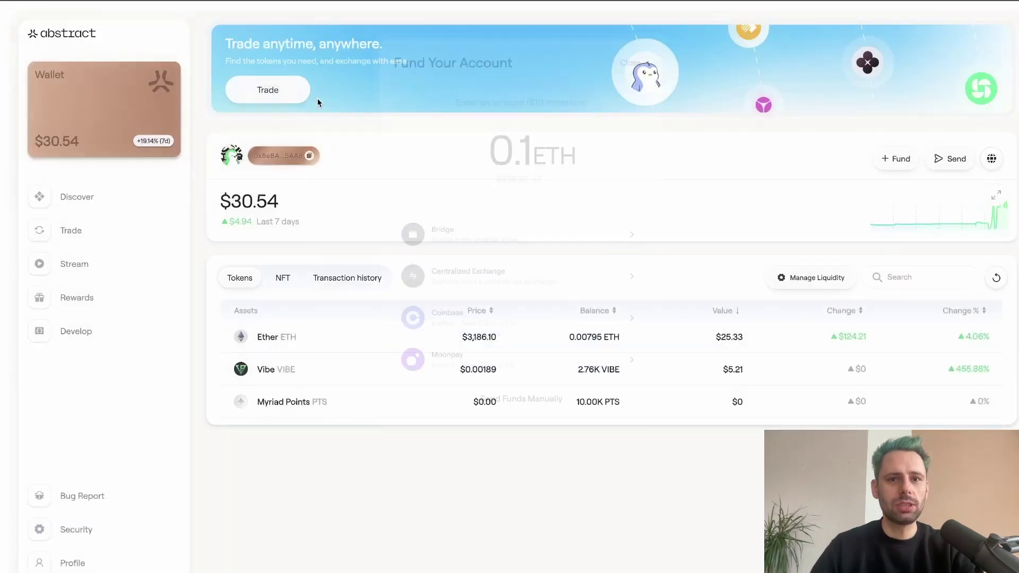
left_click(309, 155)
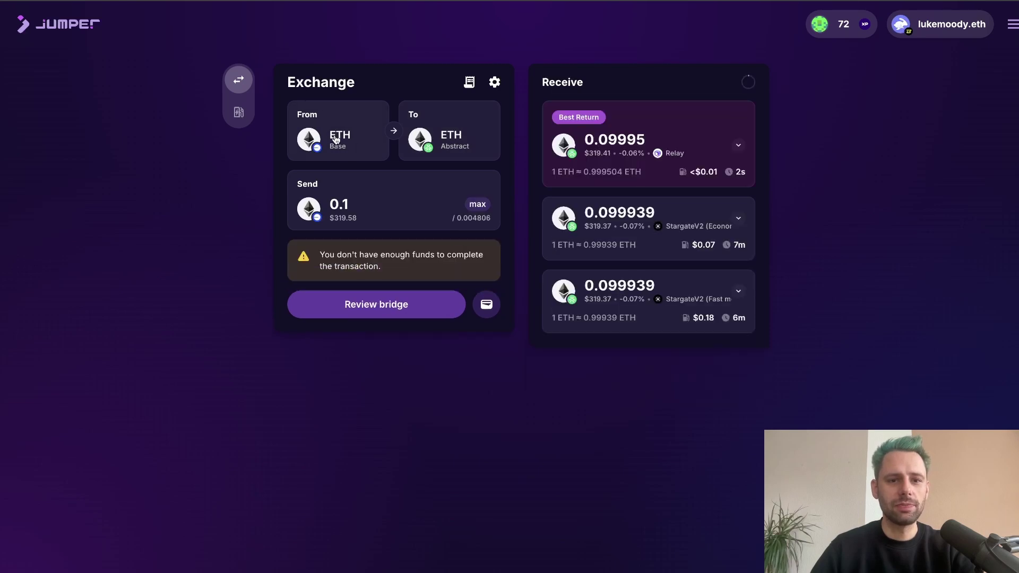
Paste the Abstract address as the Send to wallet destination and confirm it.
left_click(486, 307)
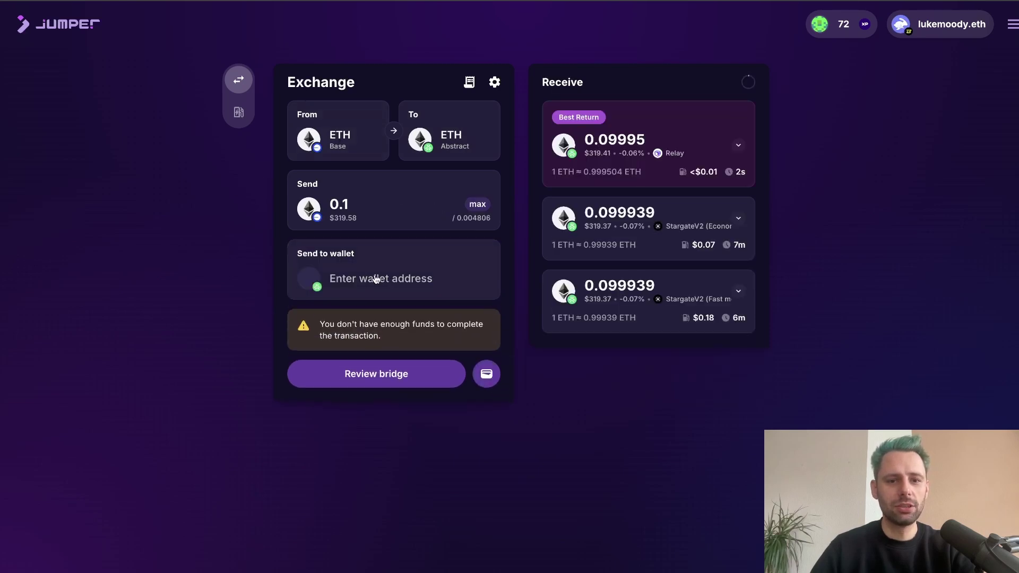
left_click(355, 275)
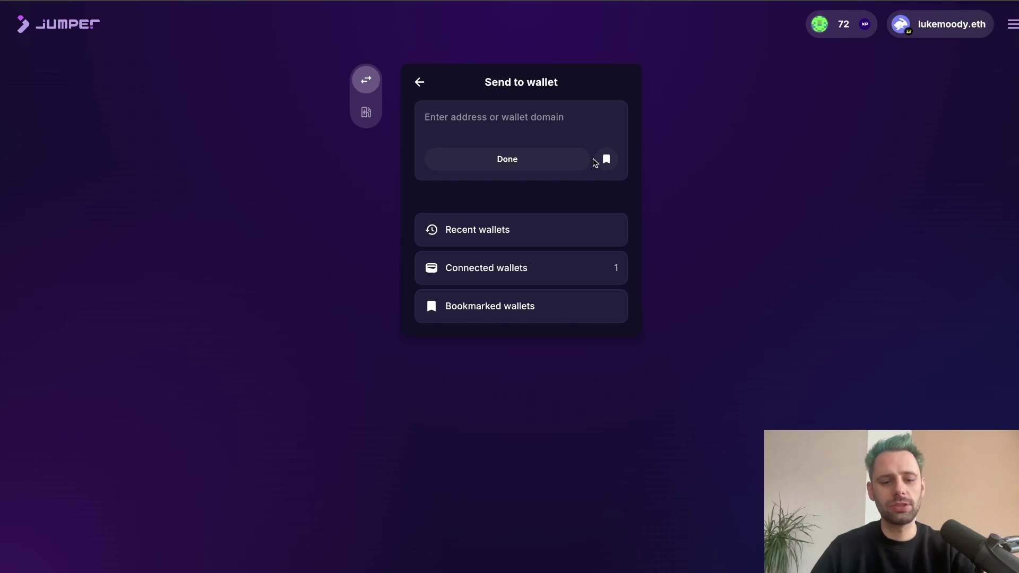
left_click(537, 112)
key("ctrl+v")
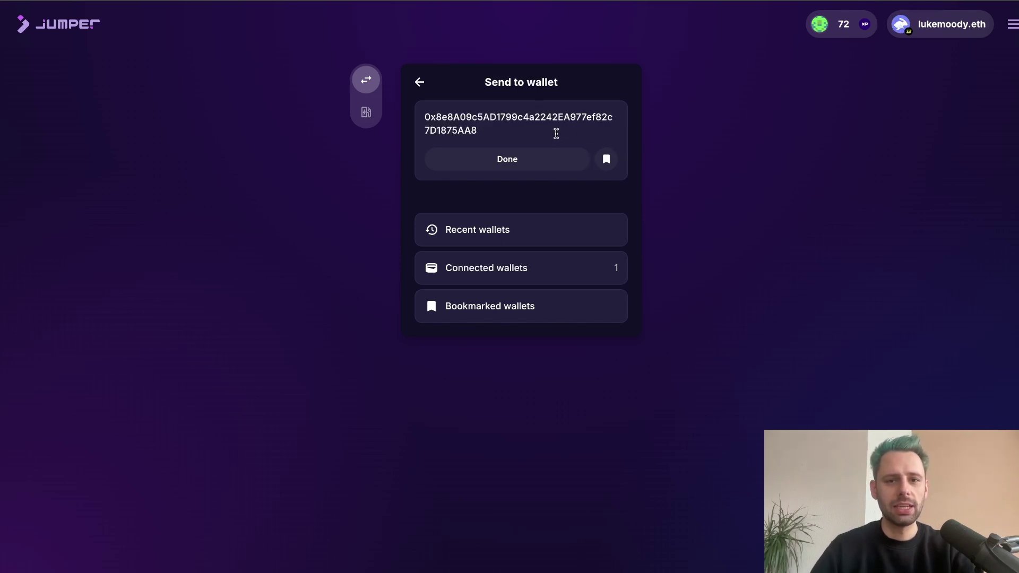
key("ctrl+a")
key("BackSpace")
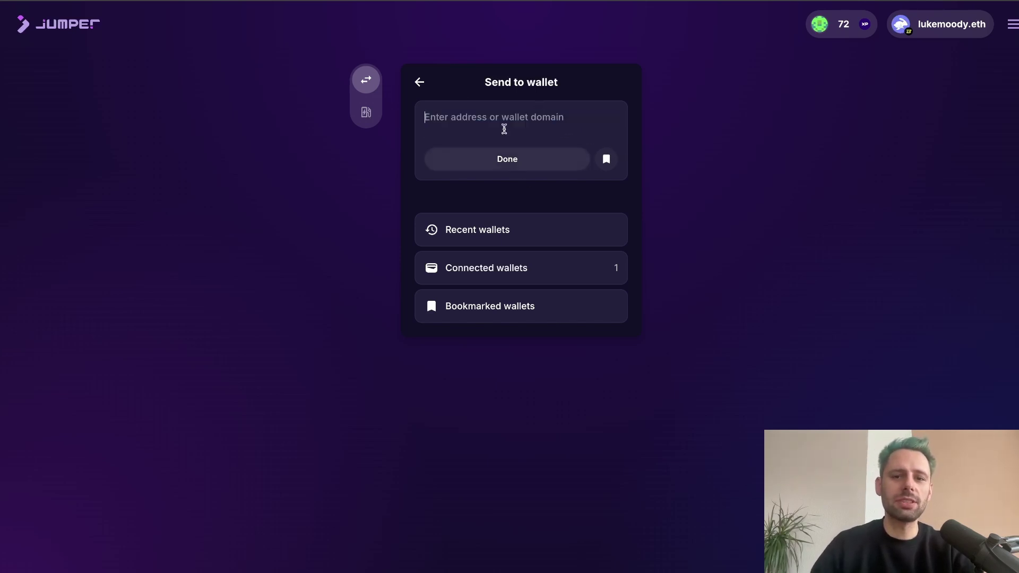
key("ctrl+v")
key("Return")
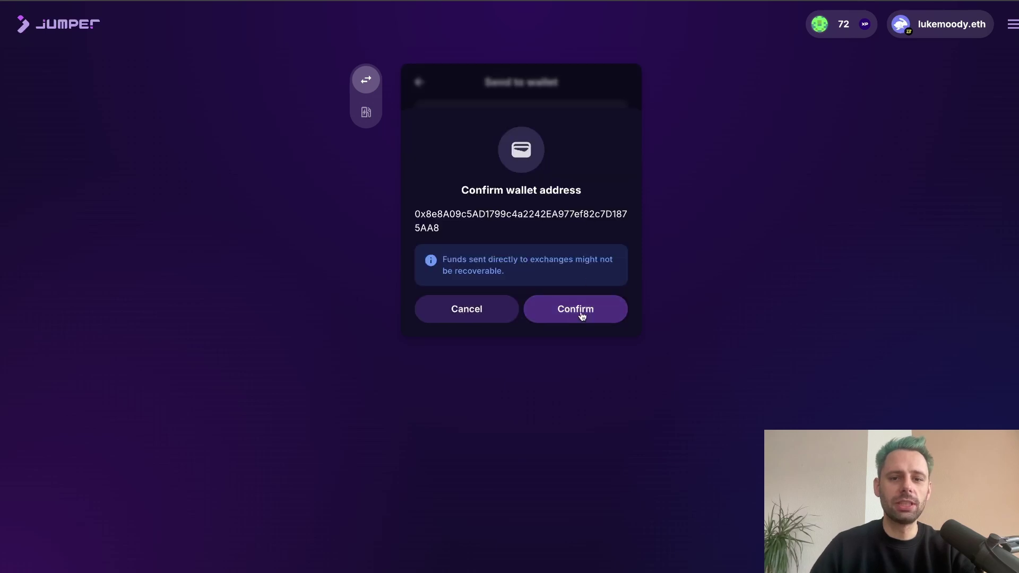
left_click(582, 316)
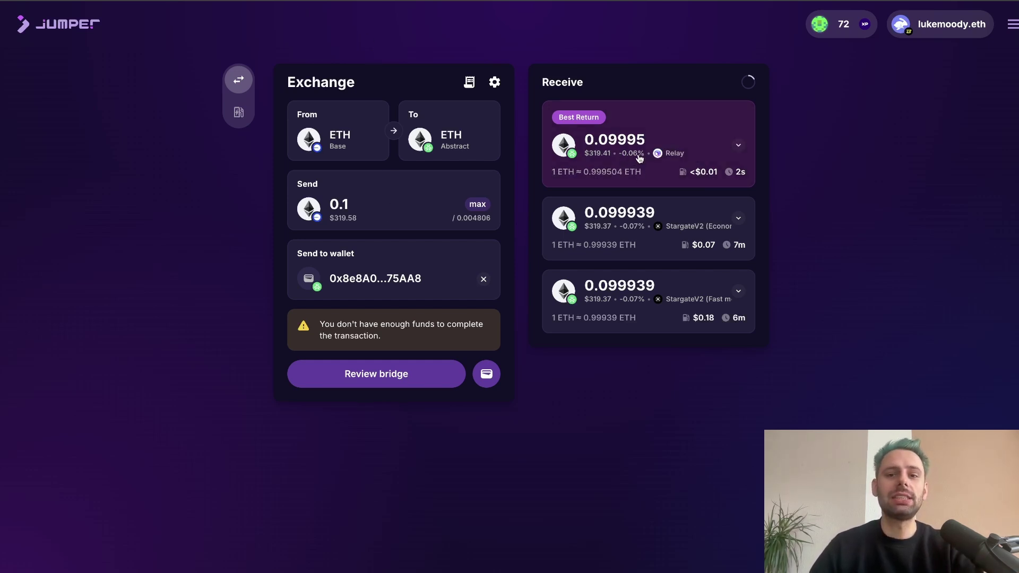
mouse_move(641, 159)
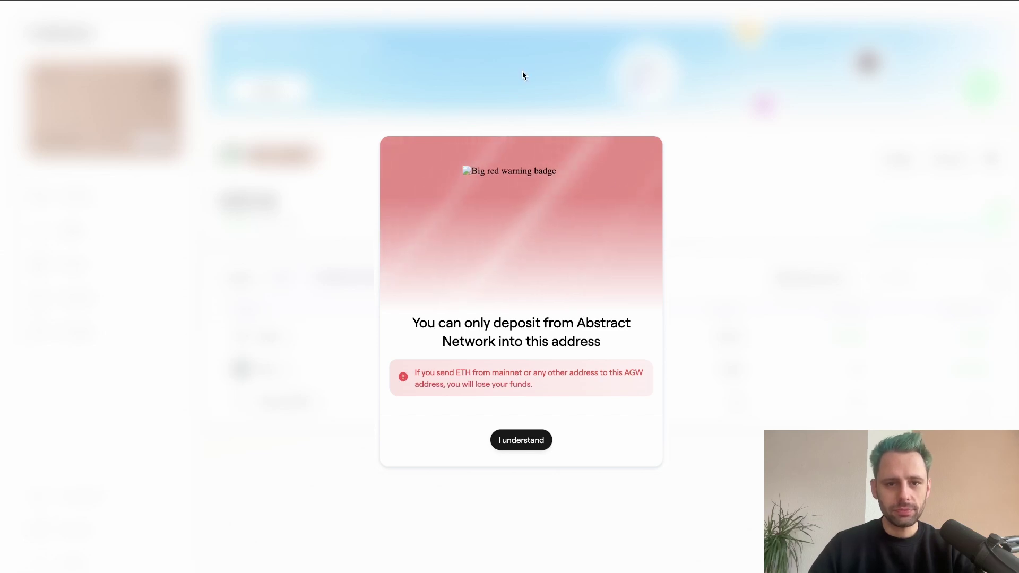
Acknowledge the Abstract-only deposit warning and bring up Relay's From chain list.
left_click(441, 129)
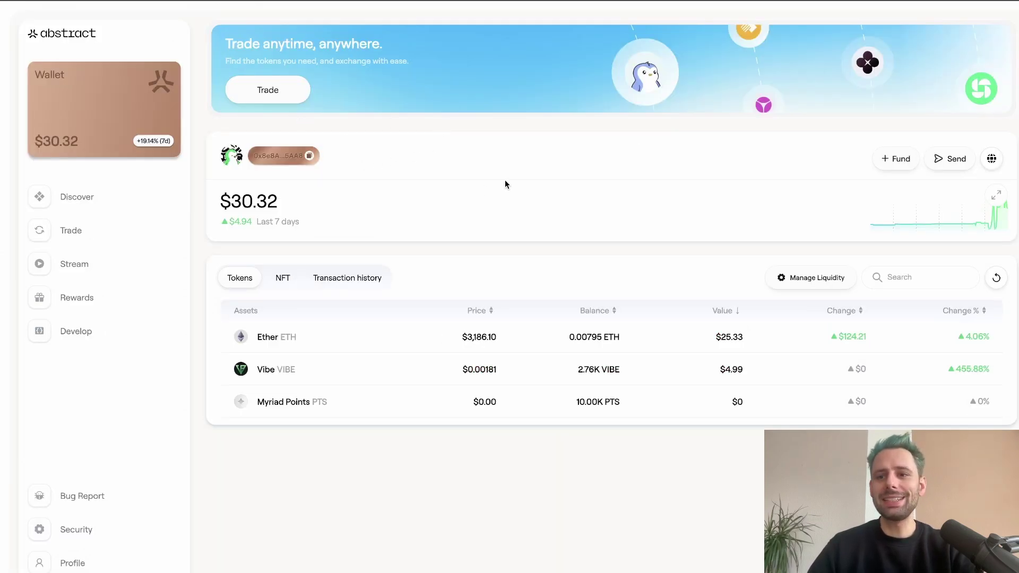
left_click(882, 161)
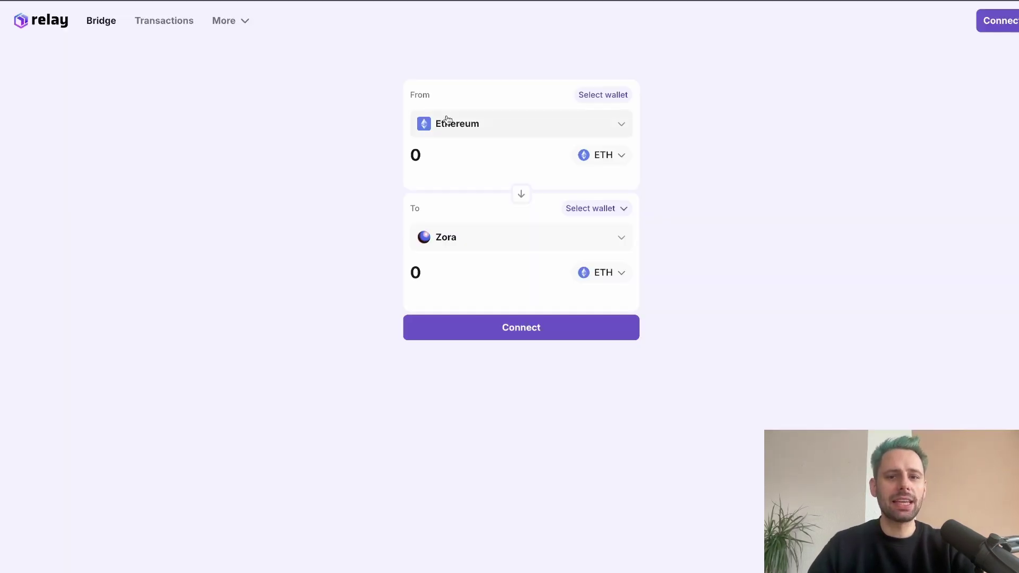
left_click(446, 122)
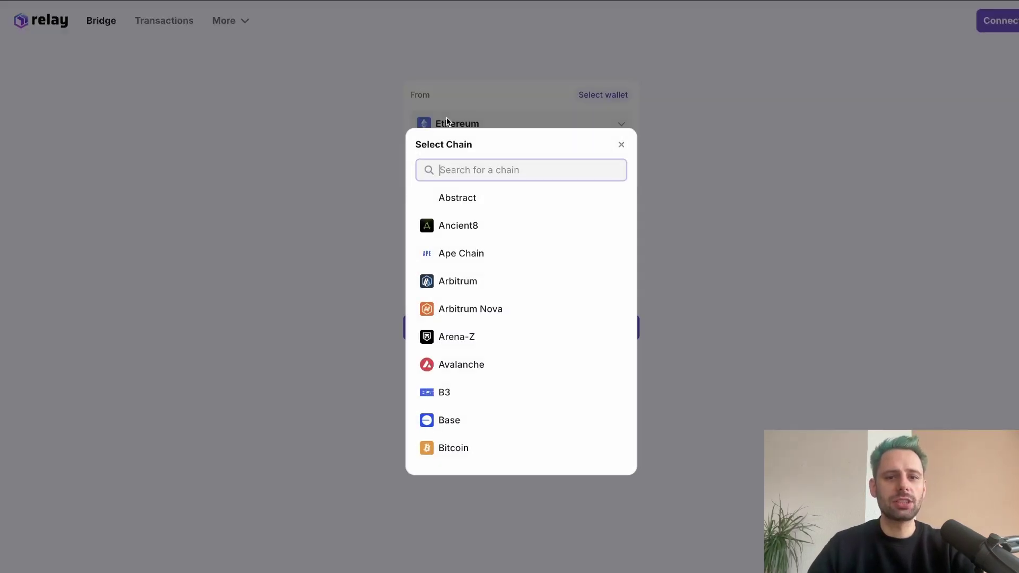
Bridge 10 APE from Ape Chain to Abstract on Relay.
left_click(496, 254)
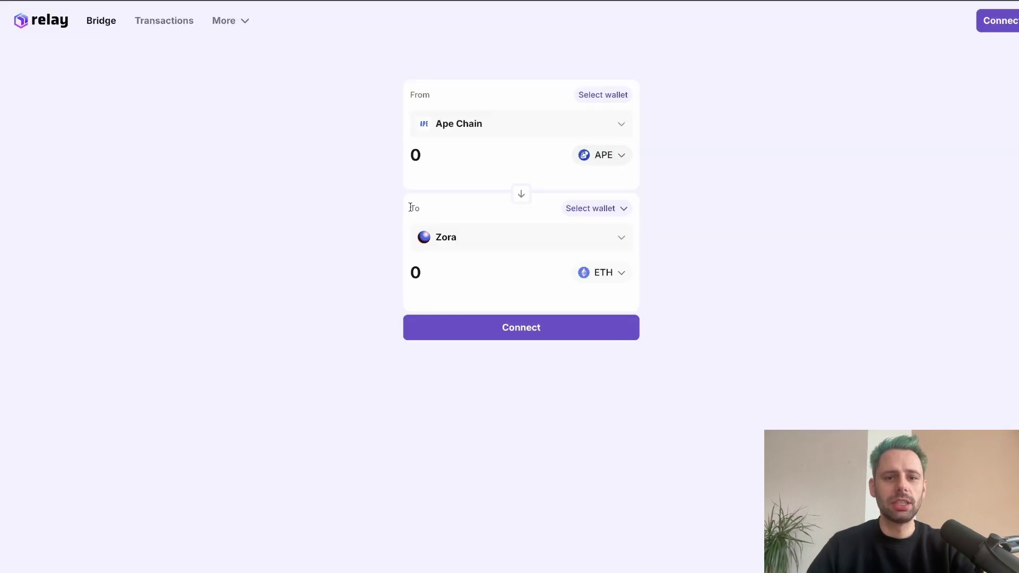
left_click(472, 234)
left_click(476, 195)
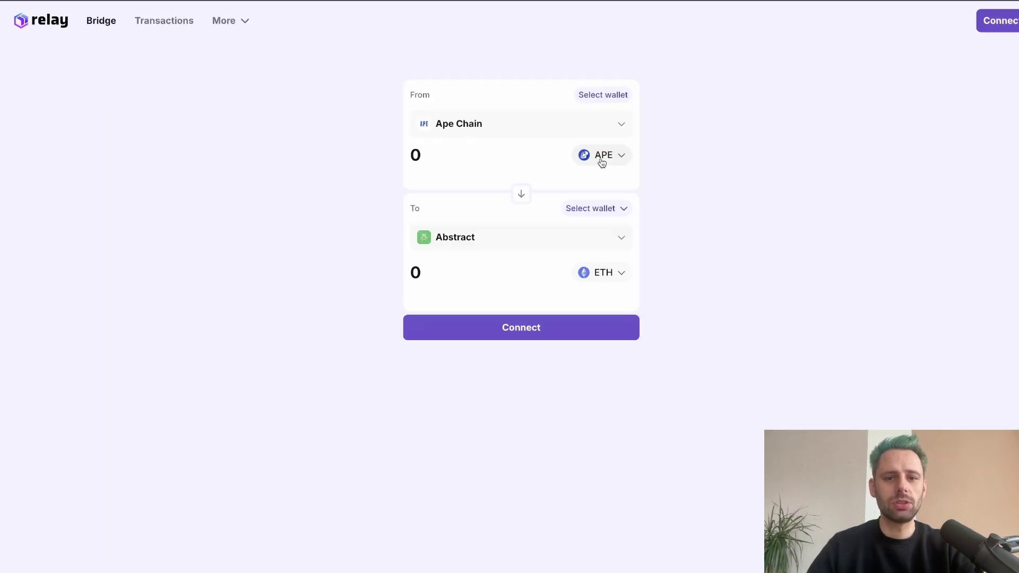
left_click(474, 156)
type("10")
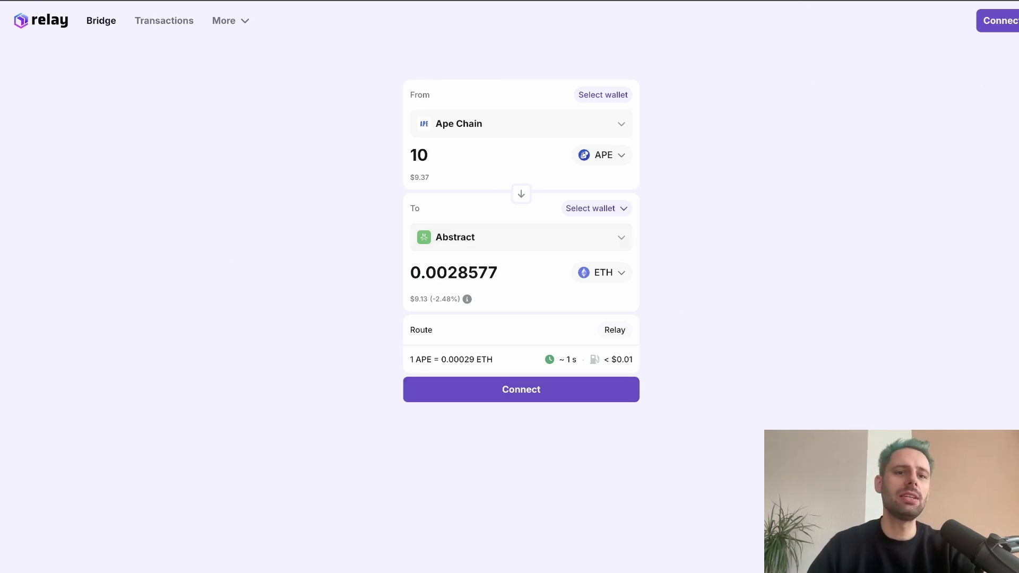
Show the manual-deposit QR code, close it, and copy the wallet address.
left_click(234, 0)
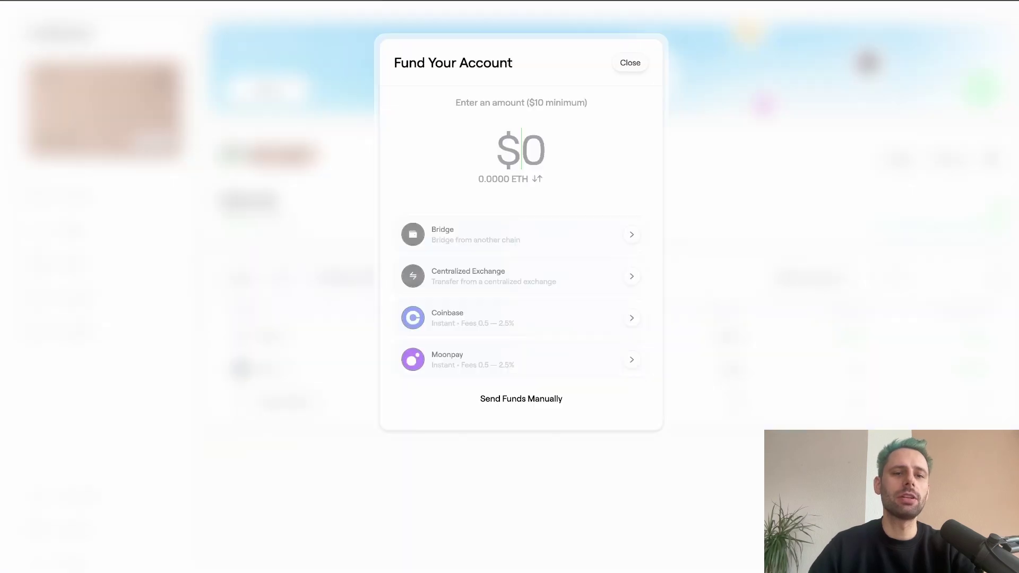
left_click(528, 399)
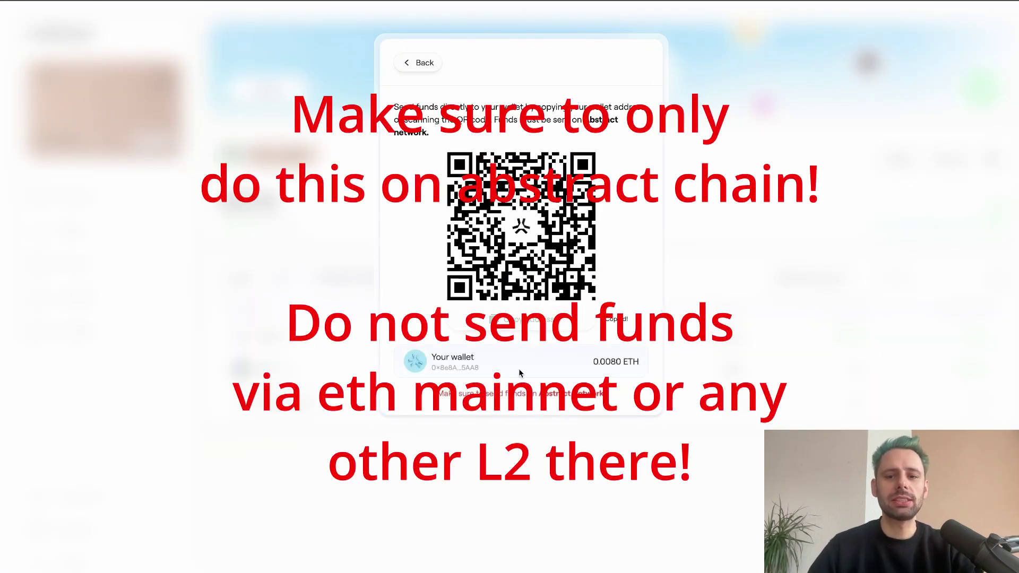
left_click(627, 361)
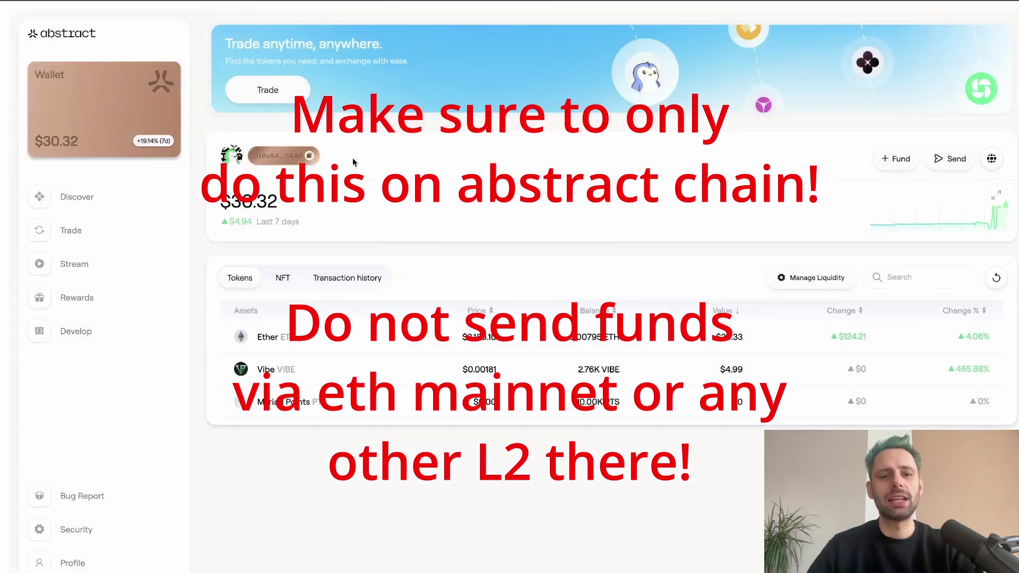
left_click(309, 157)
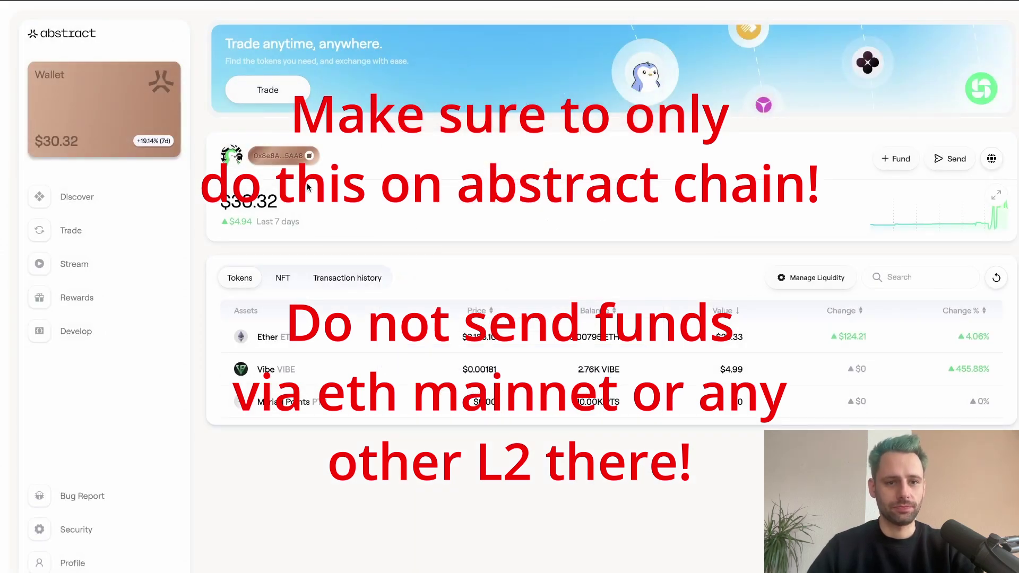
Preview a $100 funding amount, then close the Fund dialog.
left_click(896, 159)
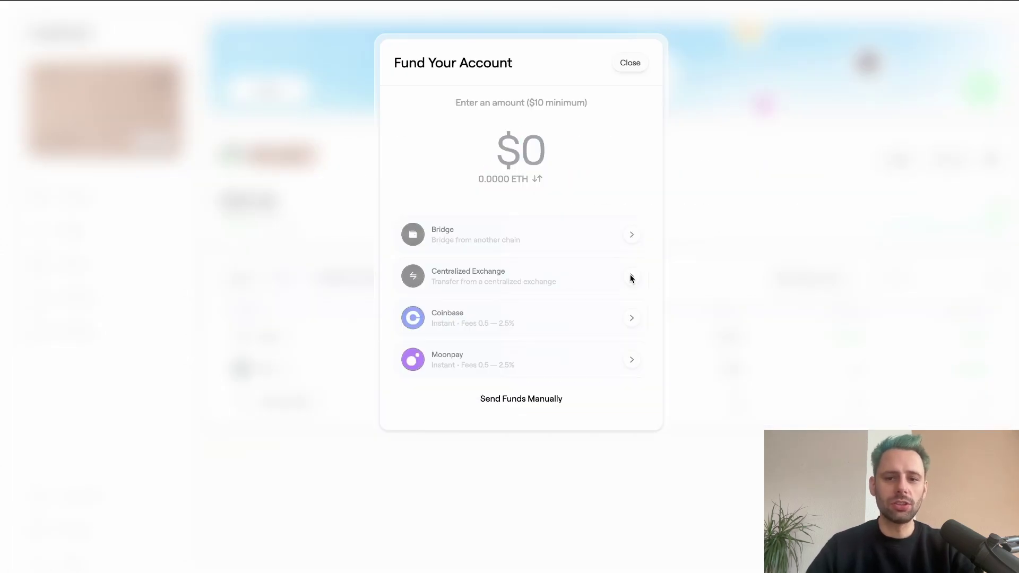
type("100")
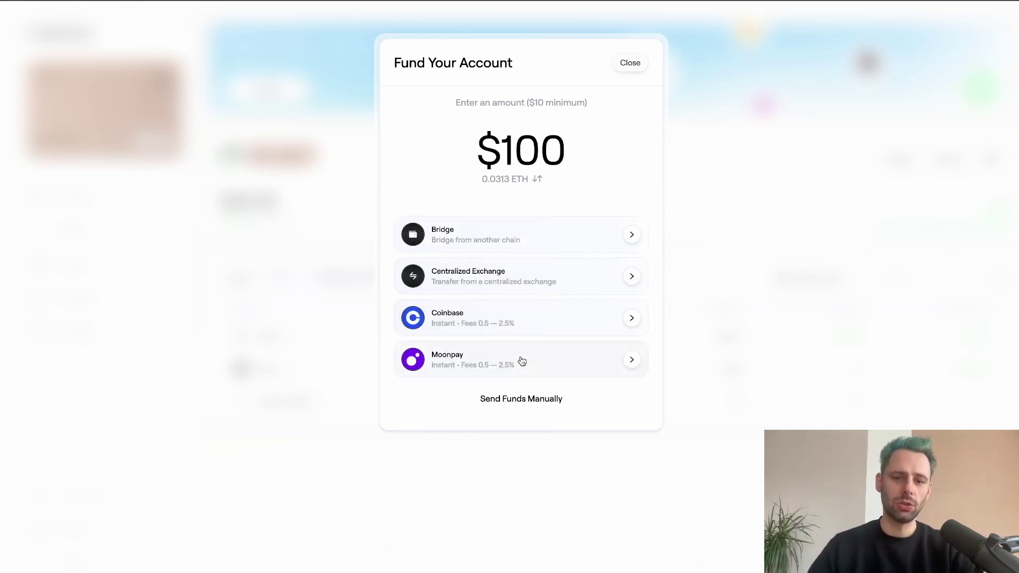
key("Escape")
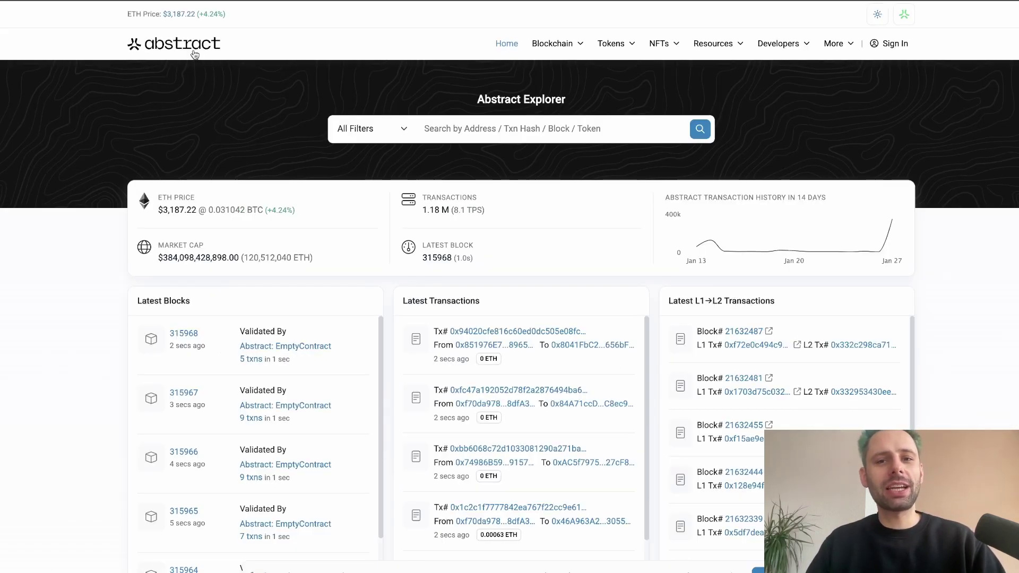
Scroll through the Explorer's latest blocks and transactions lists.
scroll(491, 393, "down", 5)
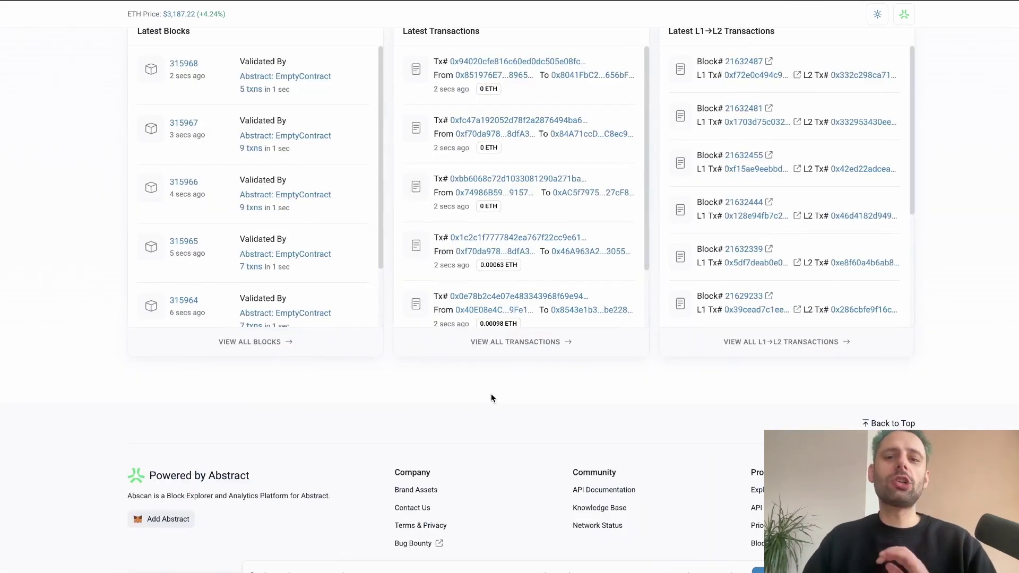
scroll(492, 393, "up", 5)
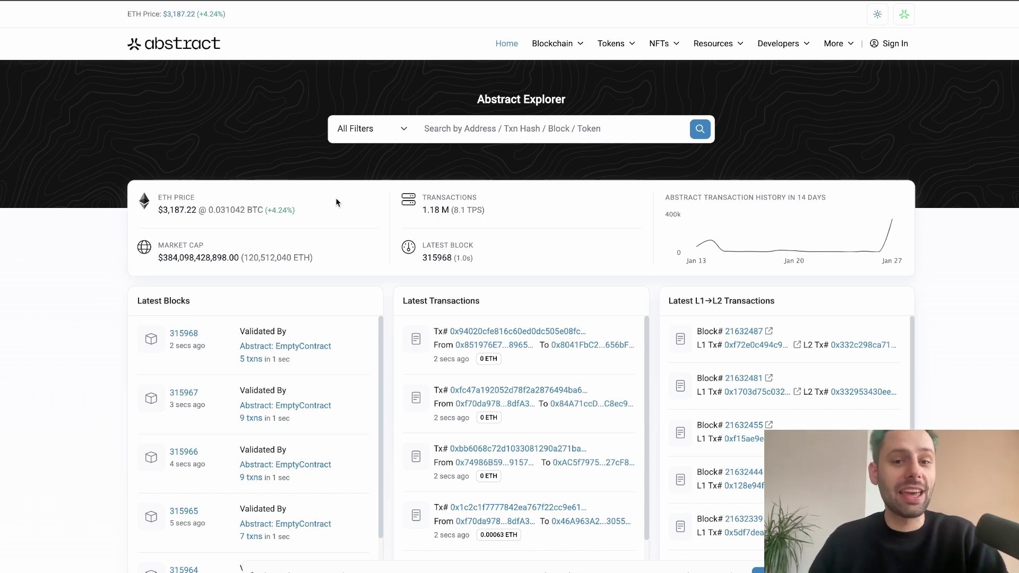
scroll(336, 202, "down", 5)
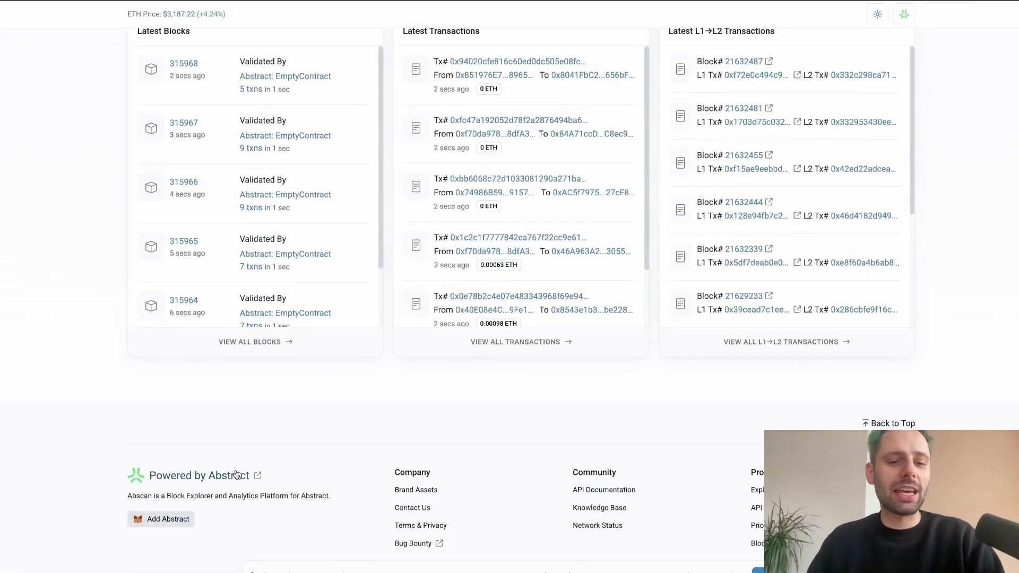
scroll(326, 443, "up", 5)
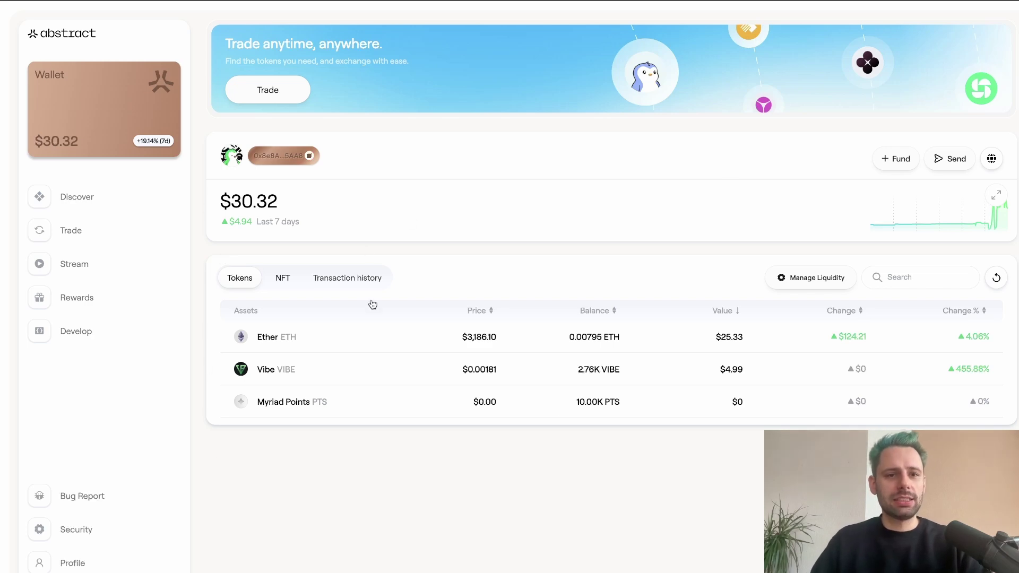
Go to Discover and launch Magic Eden from its Spotlight card.
left_click(82, 200)
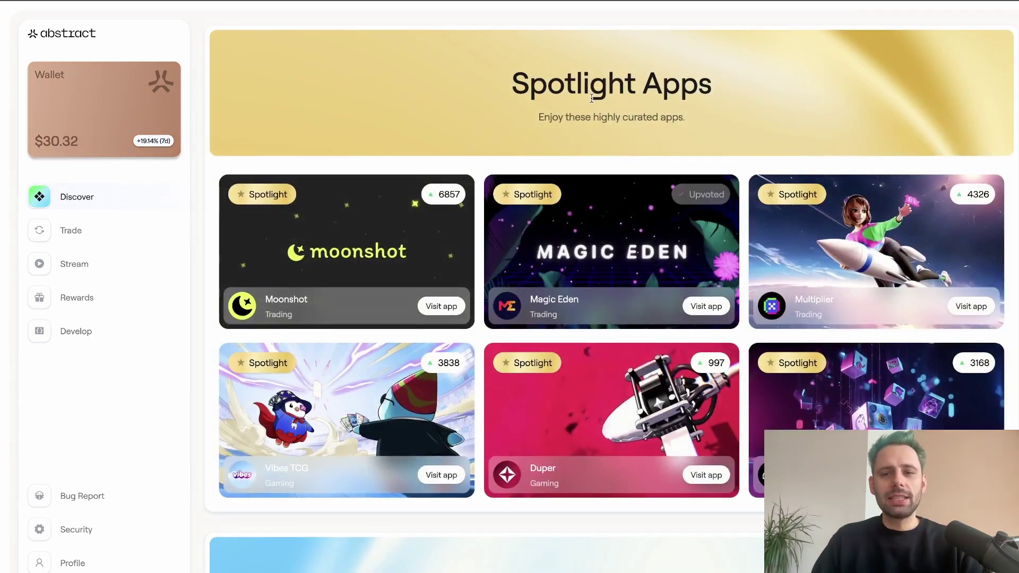
scroll(593, 102, "down", 2)
scroll(593, 103, "up", 1)
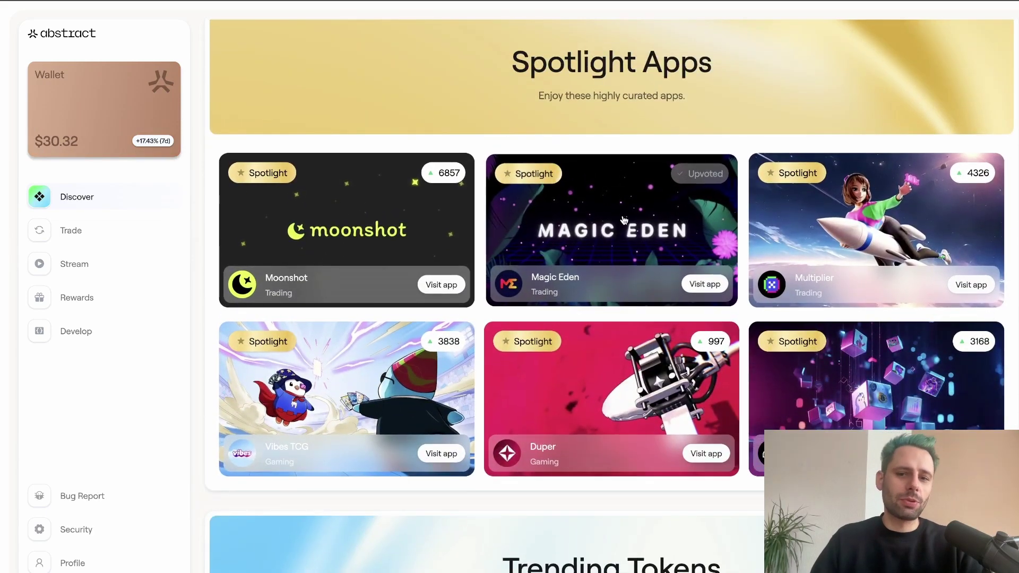
scroll(625, 220, "down", 1)
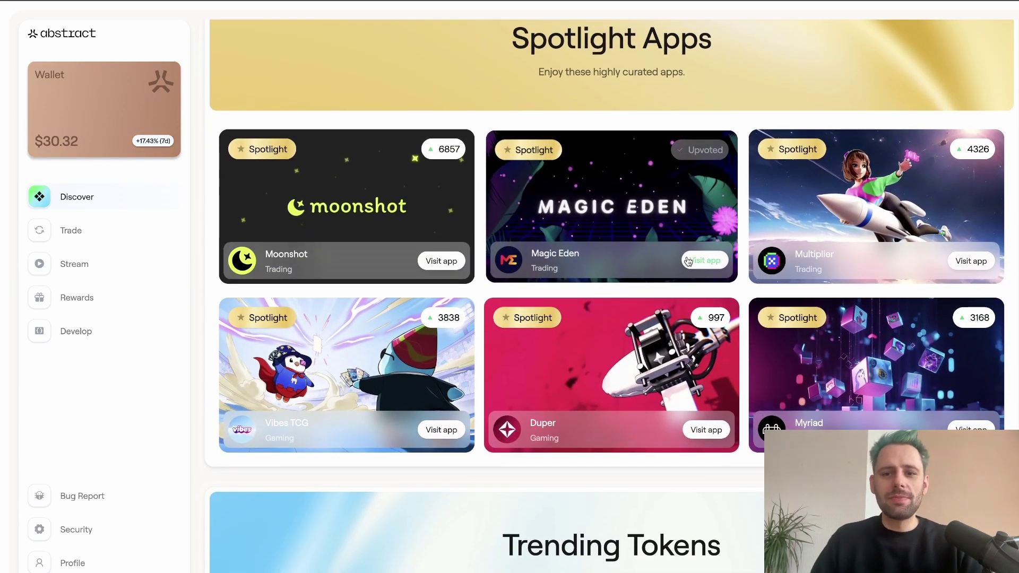
left_click(693, 261)
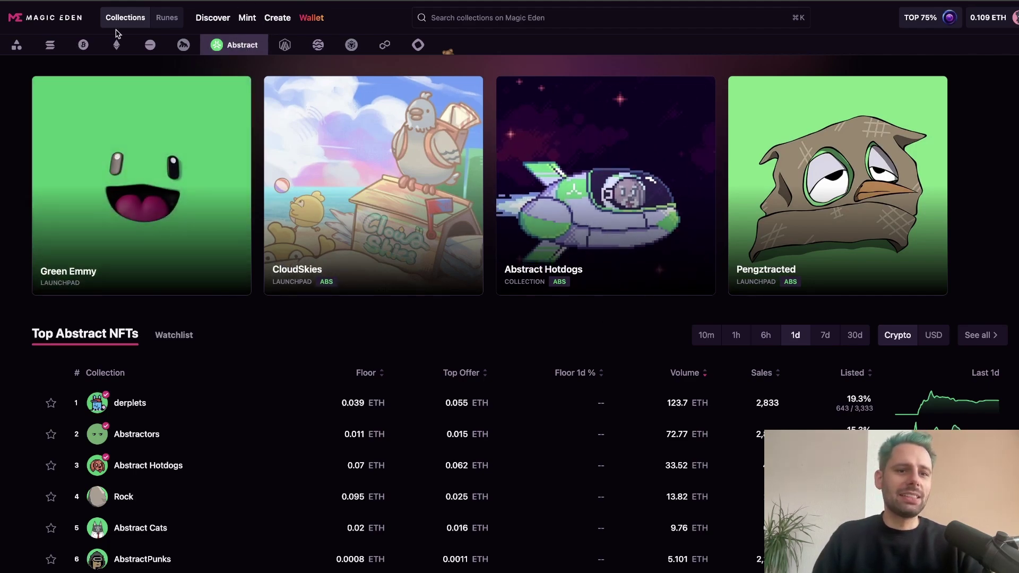
Open the Green Emmy launchpad page and look over its title and description.
scroll(337, 378, "down", 2)
scroll(337, 377, "up", 2)
scroll(337, 377, "up", 1)
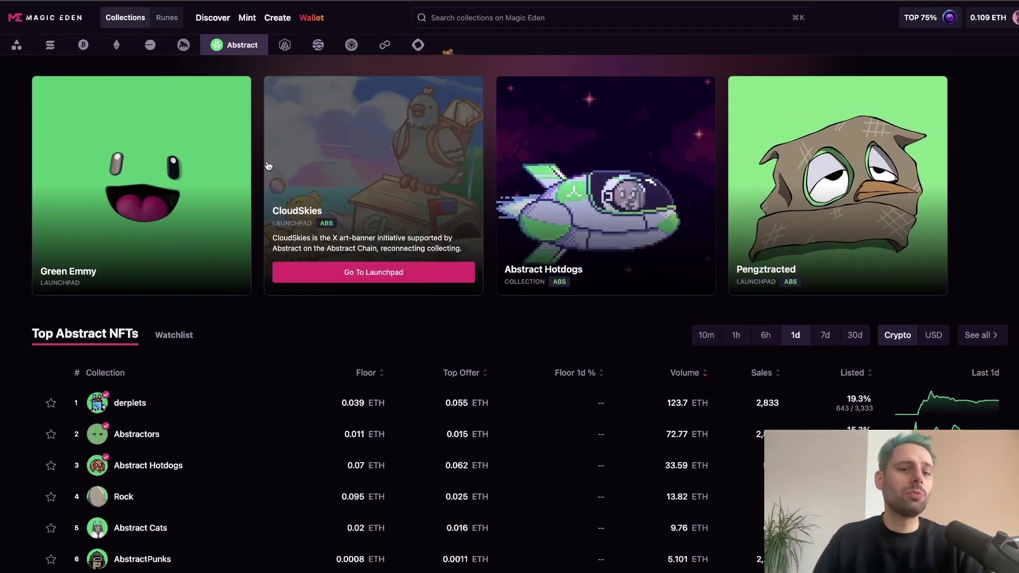
mouse_move(164, 167)
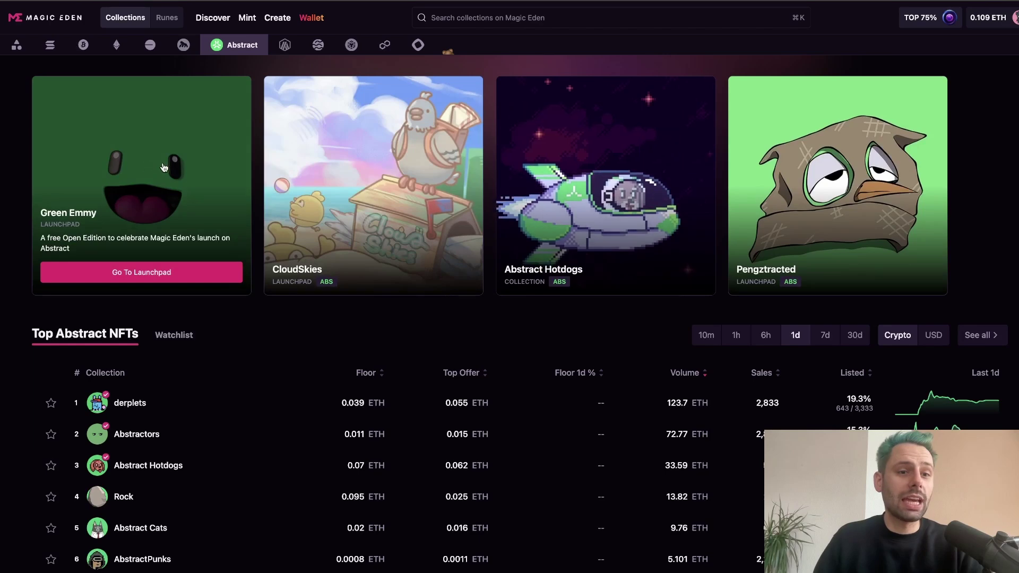
left_click(163, 273)
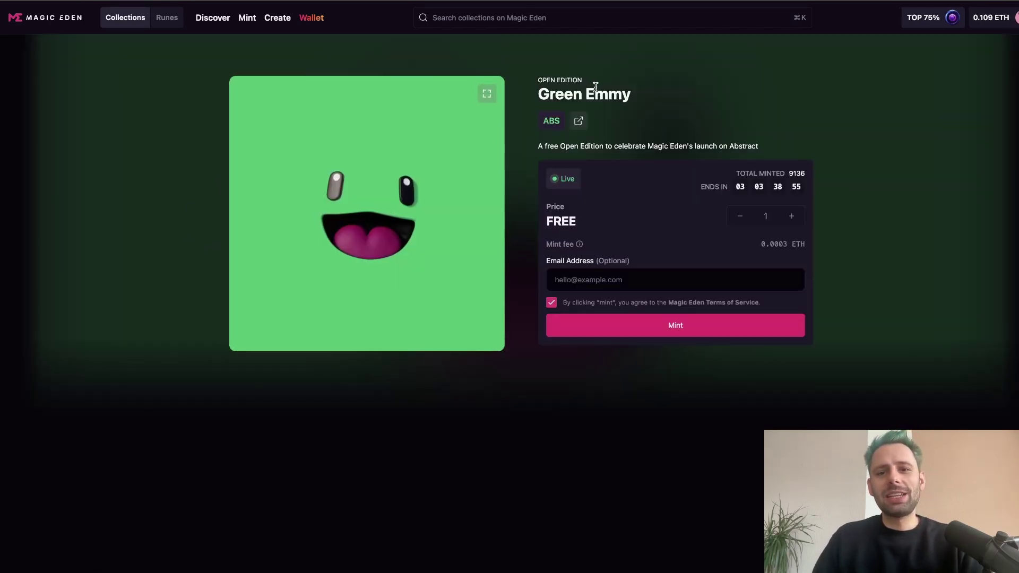
triple_click(576, 94)
left_click(599, 98)
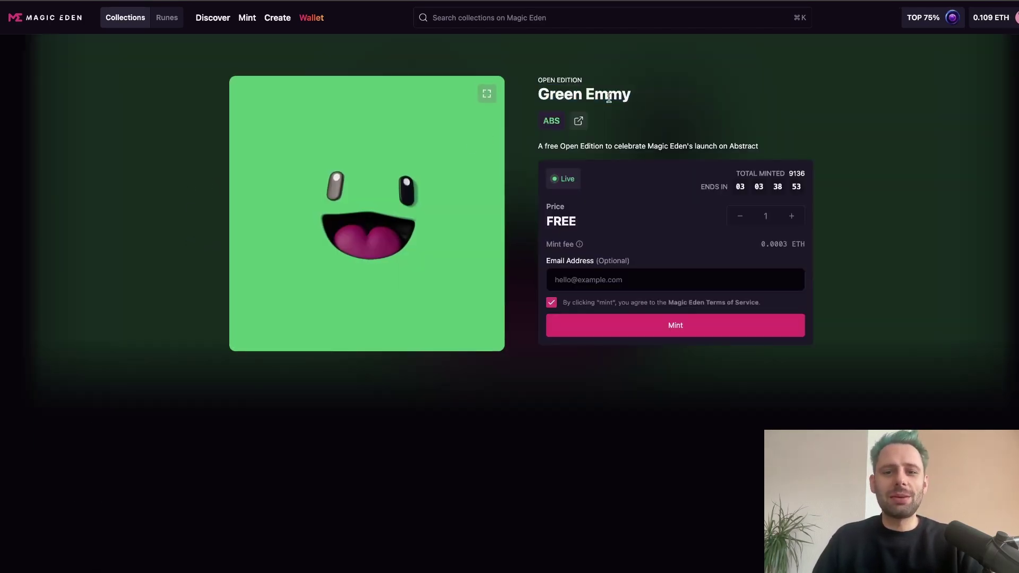
left_click_drag(540, 147, 693, 147)
left_click(696, 148)
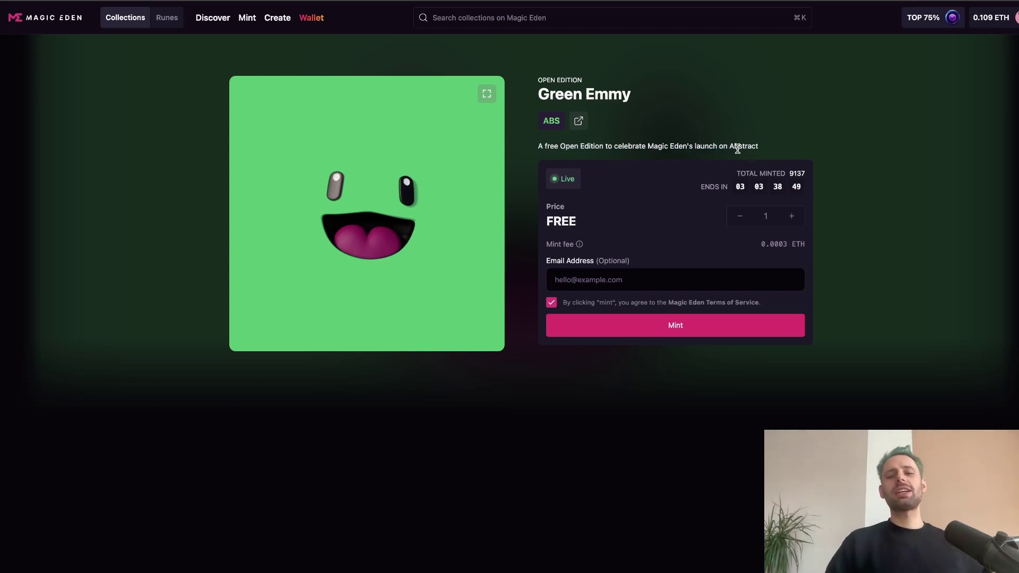
Try minting one free Green Emmy NFT and dismiss the error notice.
left_click(684, 325)
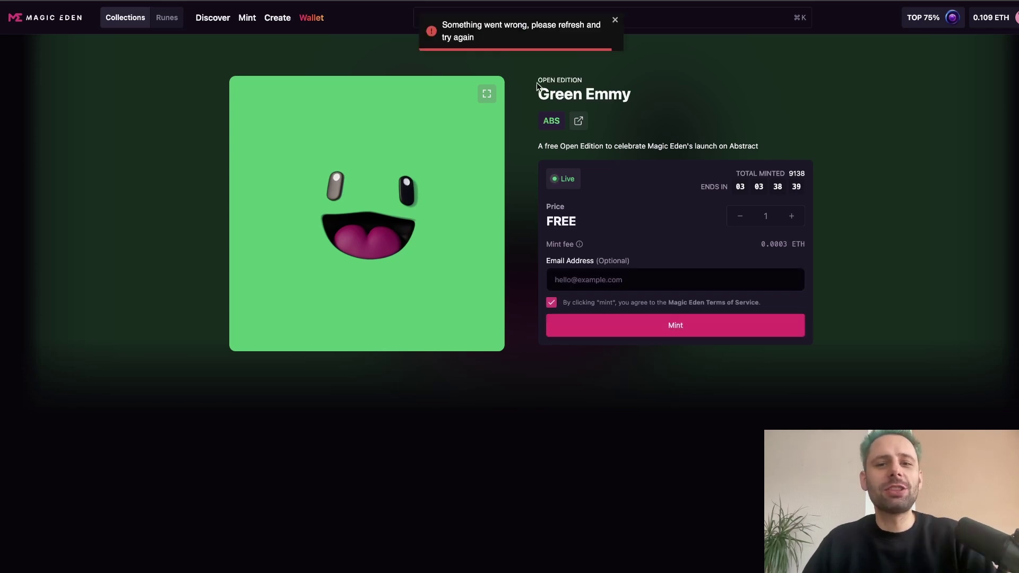
left_click(616, 21)
mouse_move(217, 24)
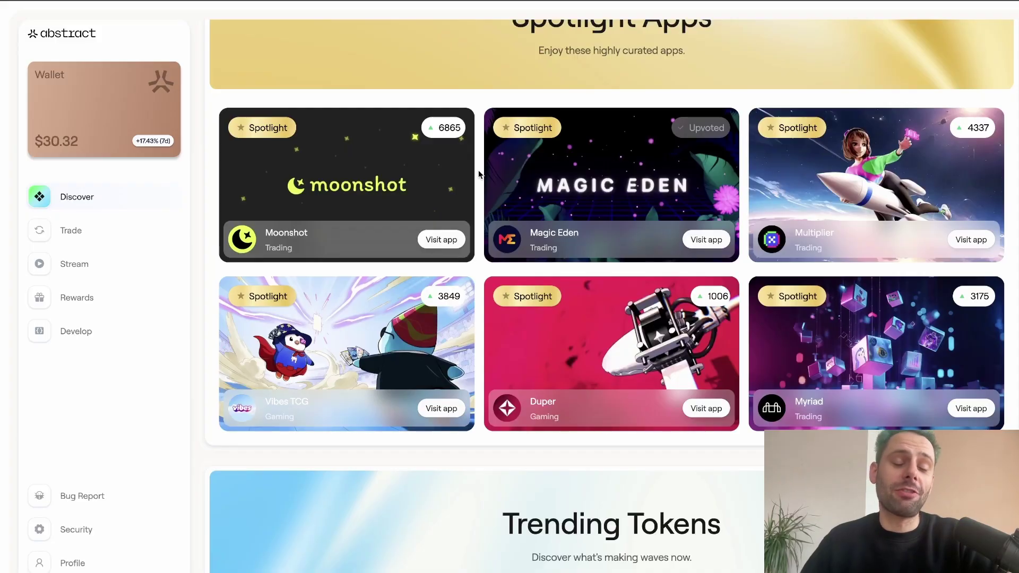
scroll(479, 170, "down", 1)
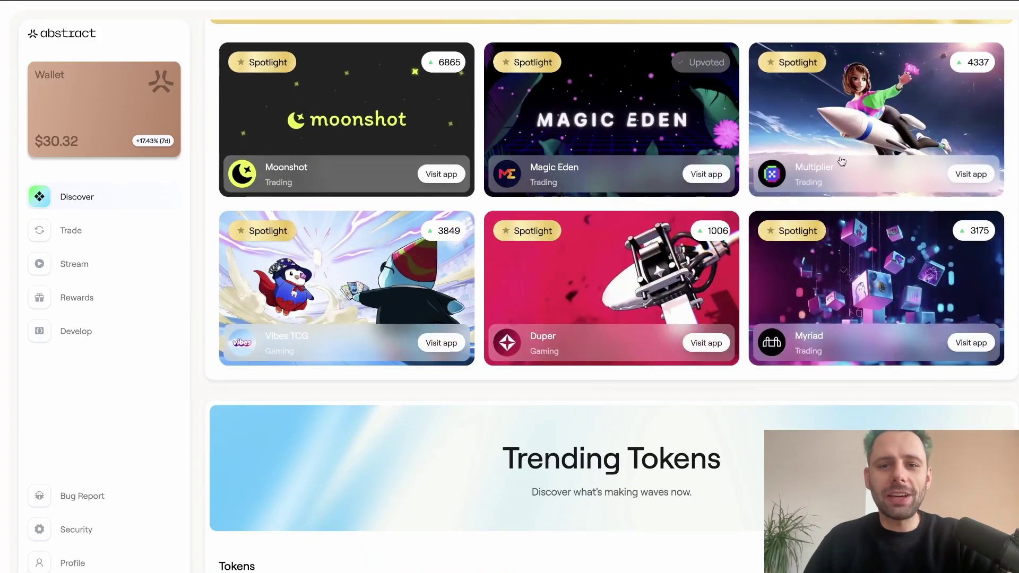
scroll(578, 282, "down", 5)
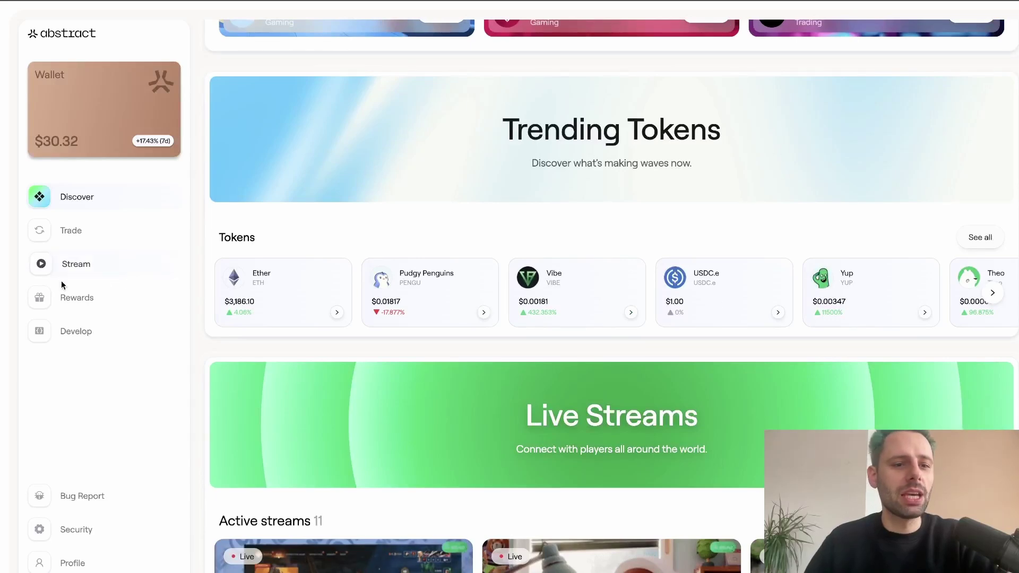
left_click(62, 300)
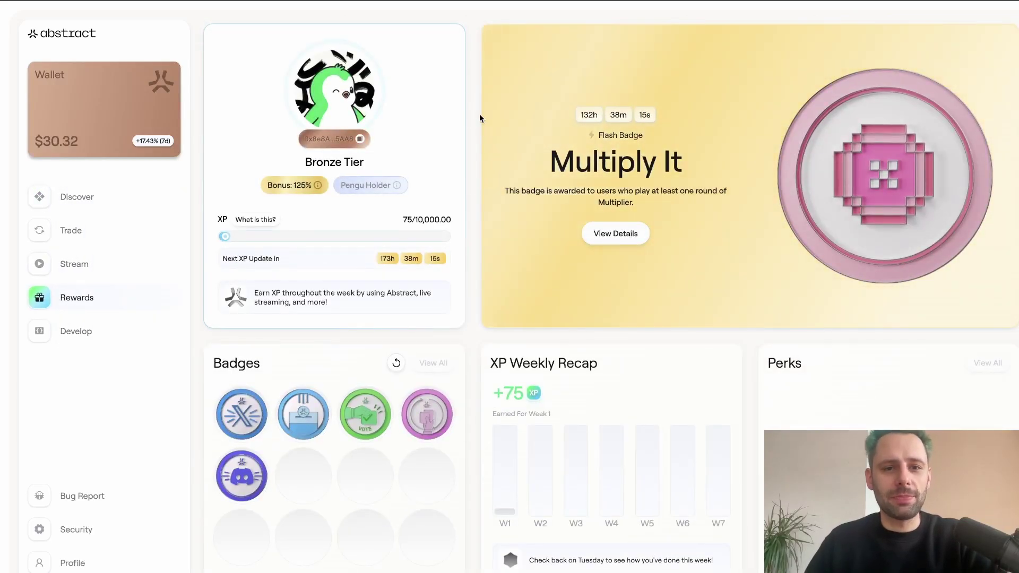
scroll(480, 114, "down", 1)
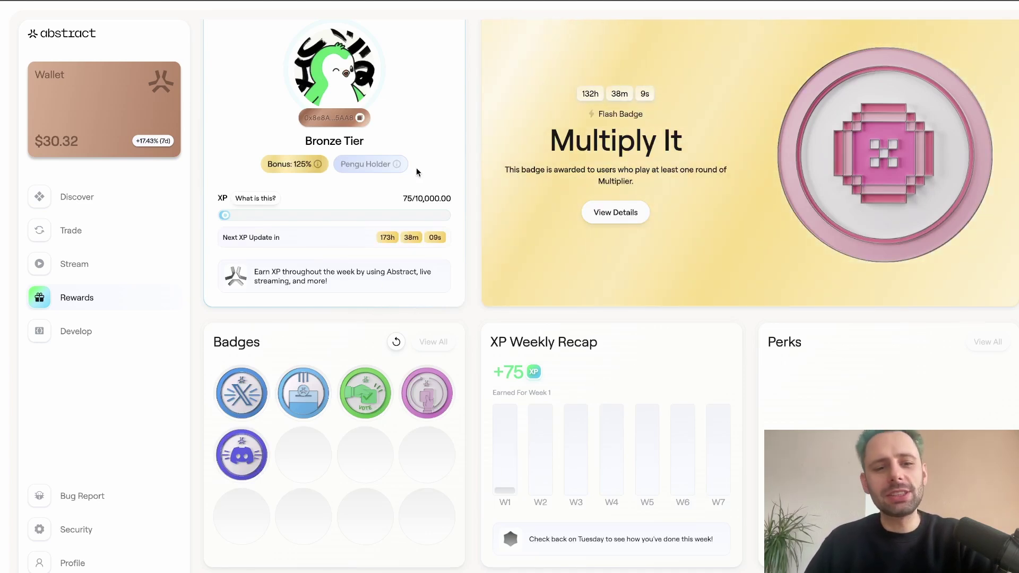
left_click(242, 393)
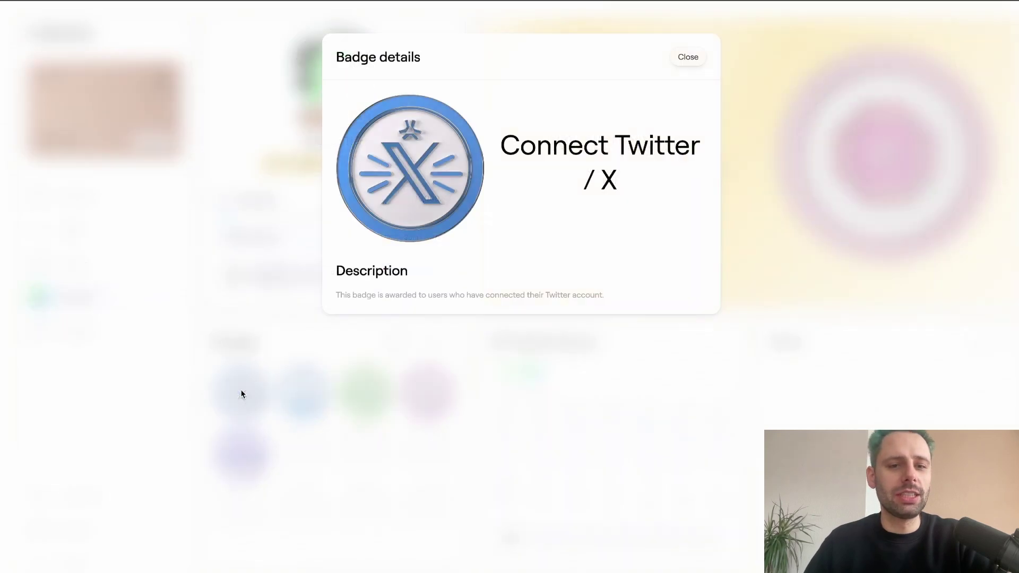
left_click(687, 59)
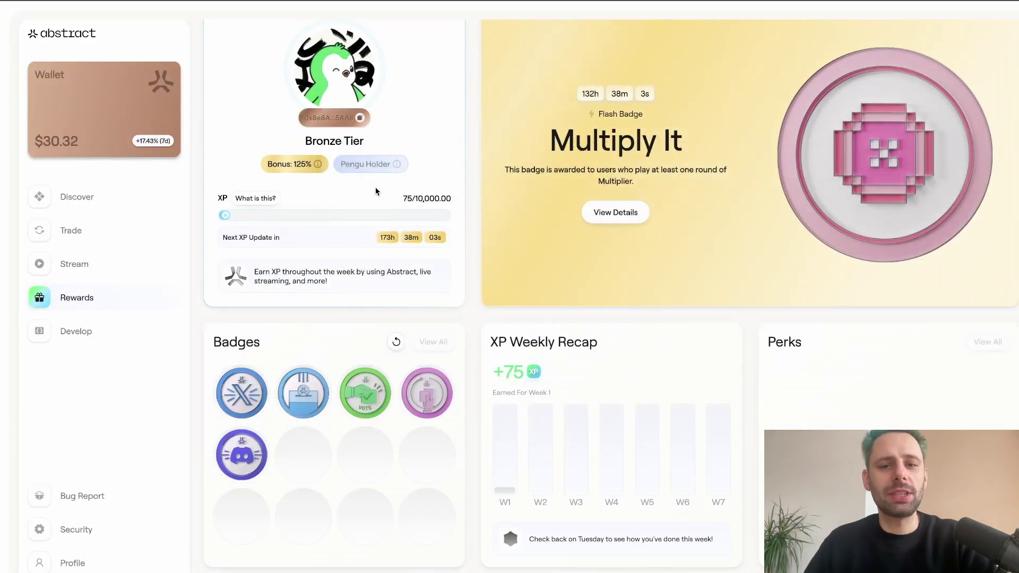
left_click(91, 200)
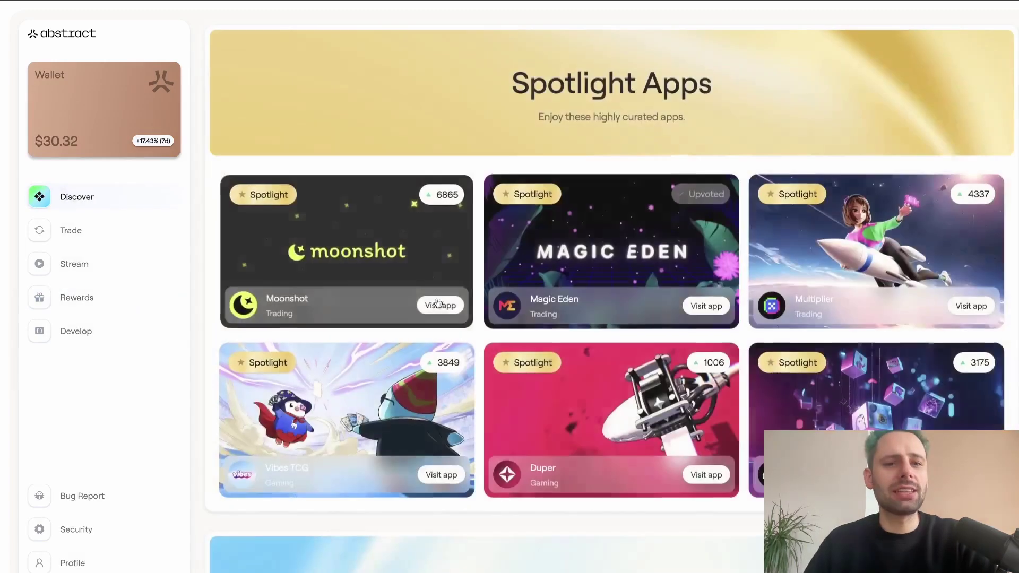
Review the $30.32 wallet balance and its Ether, Vibe and Myriad Points holdings, then go to Rewards.
left_click(139, 127)
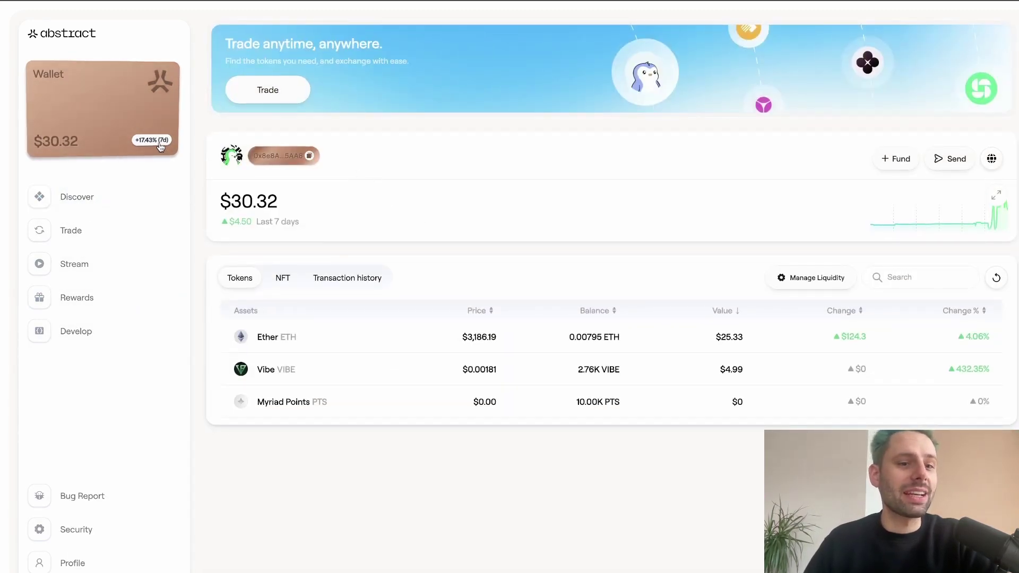
left_click(74, 297)
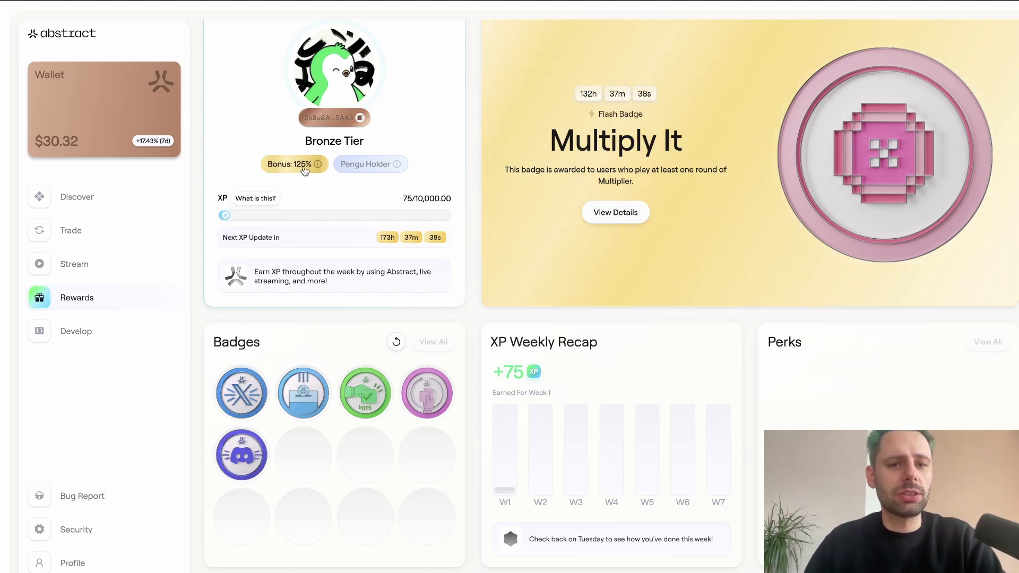
Inspect the Fund Your Account badge details and close them.
mouse_move(316, 168)
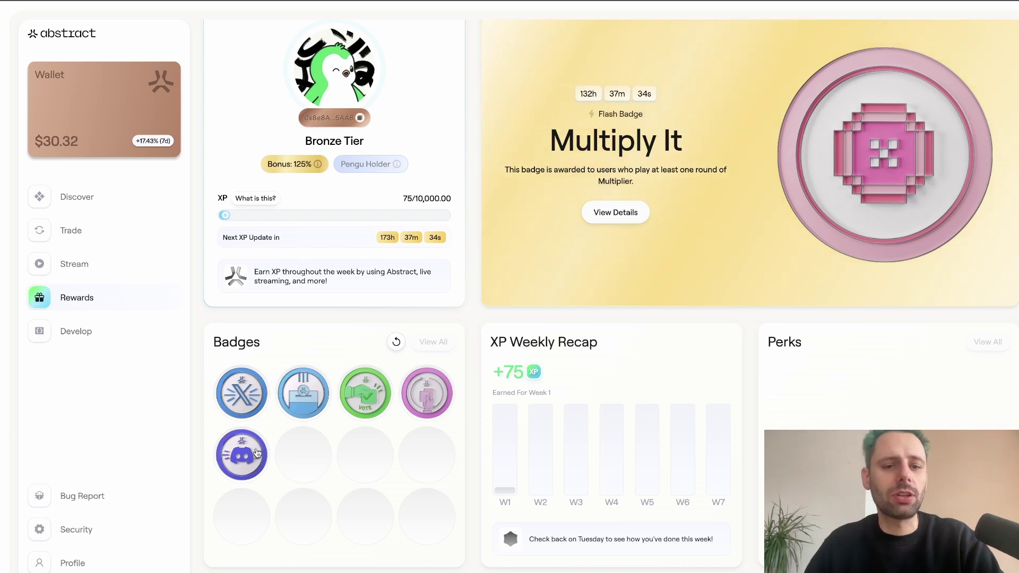
mouse_move(397, 165)
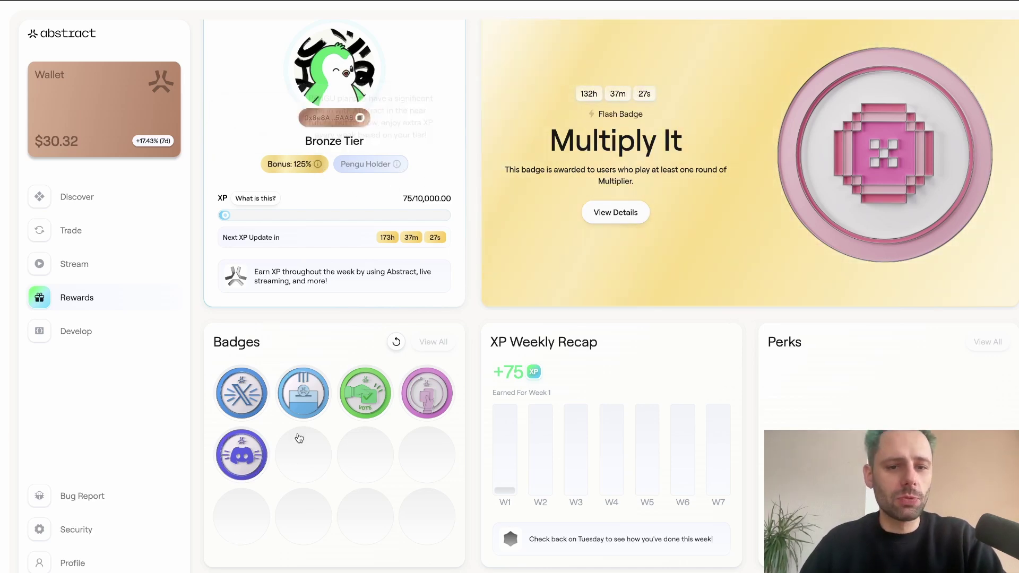
left_click(304, 391)
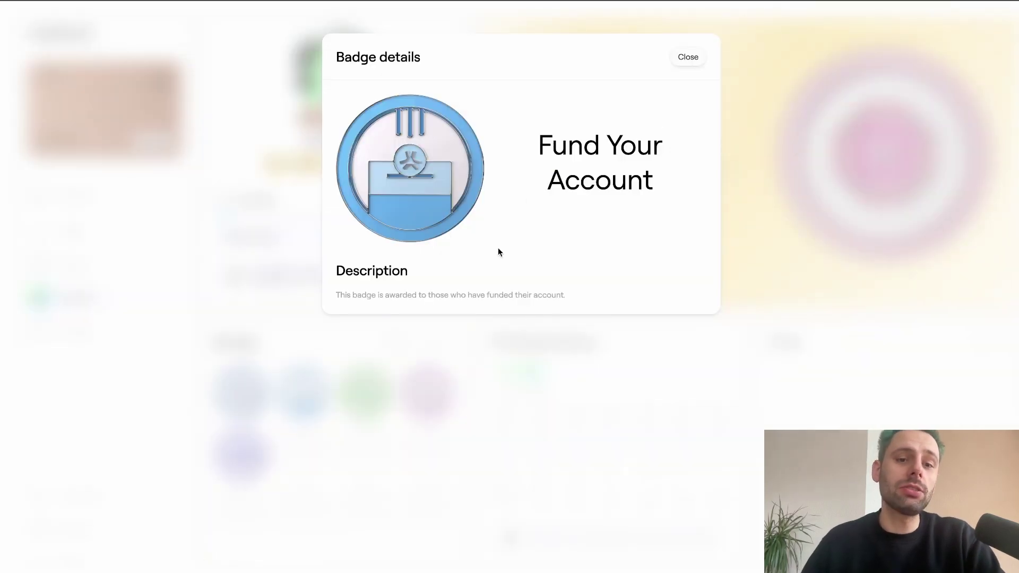
left_click(688, 59)
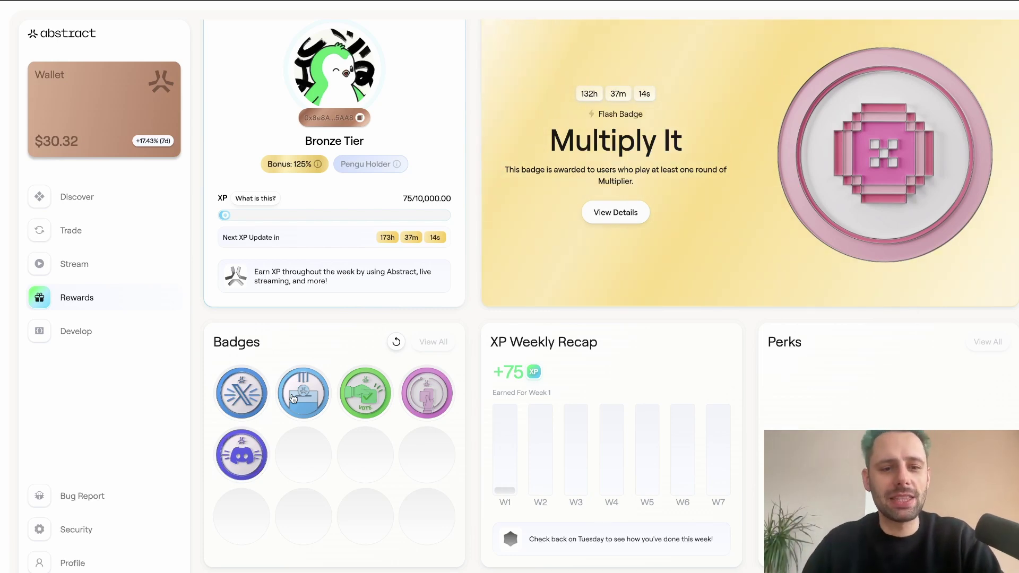
Inspect the App Voter badge details, then go back to the Discover page.
left_click(373, 394)
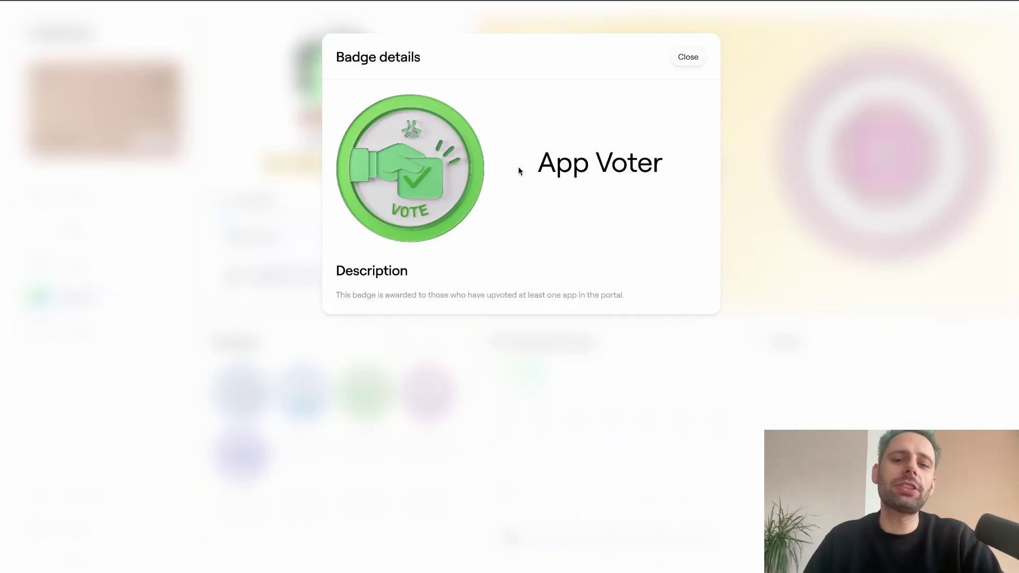
left_click(690, 58)
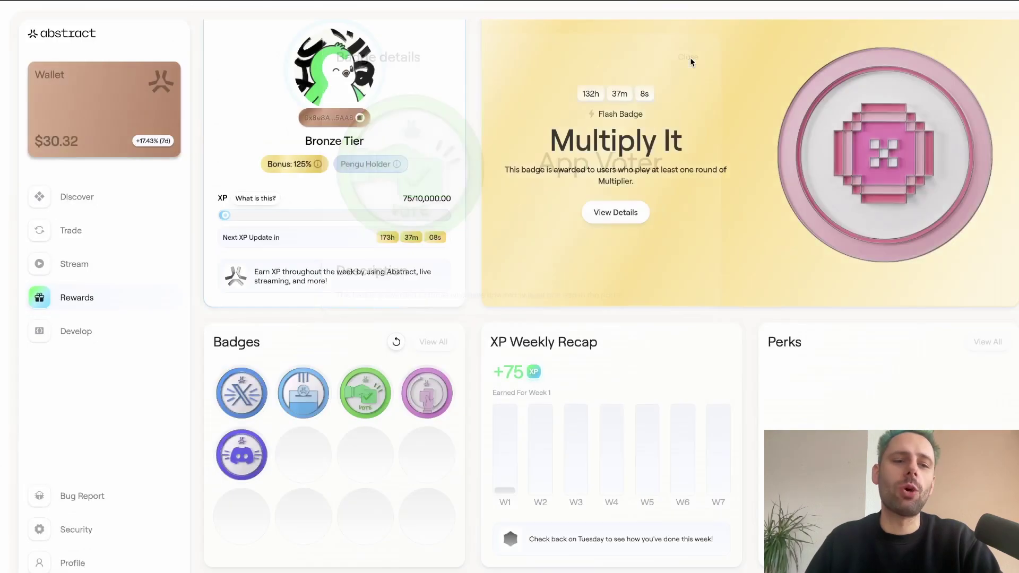
left_click(101, 203)
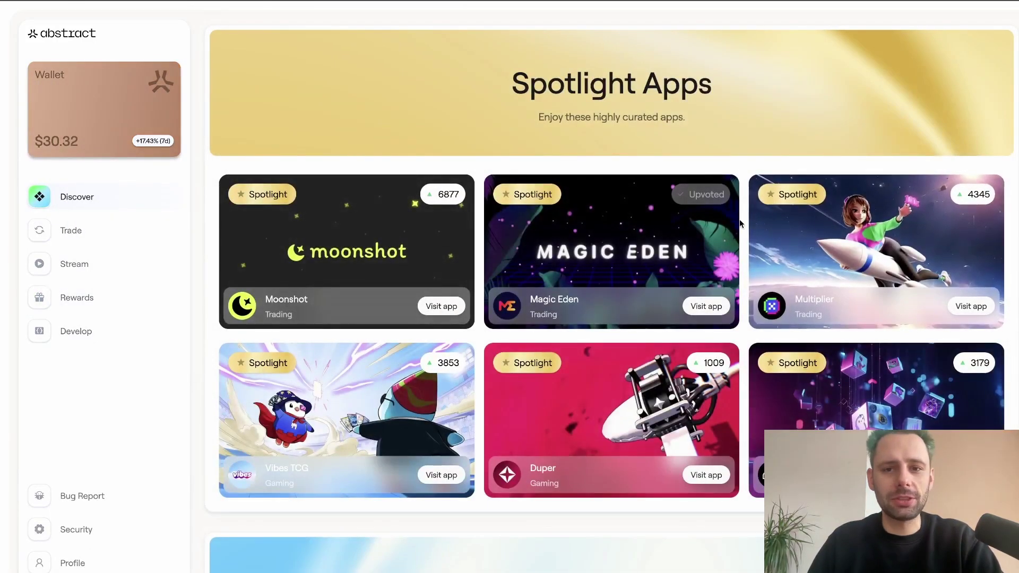
Scroll down the Discover app list to the Blever row, upvote it, and scroll back up.
scroll(741, 222, "down", 15)
scroll(740, 223, "down", 5)
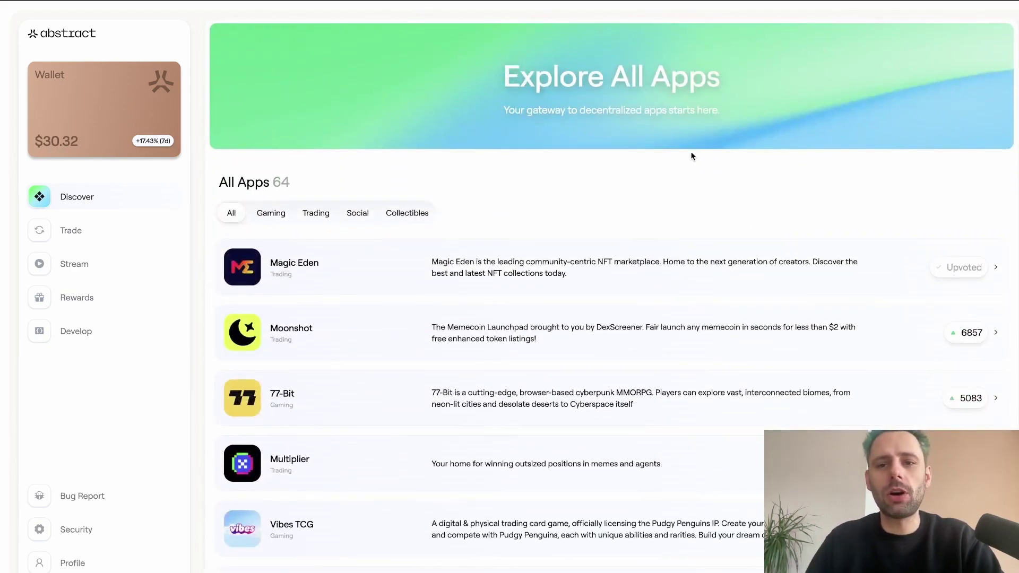
scroll(691, 155, "down", 2)
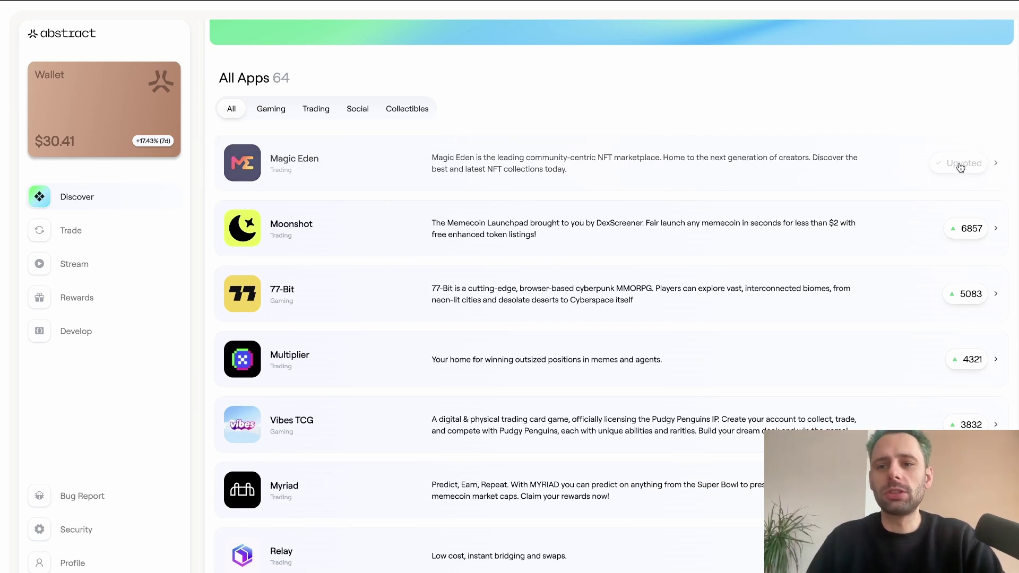
scroll(942, 133, "down", 1)
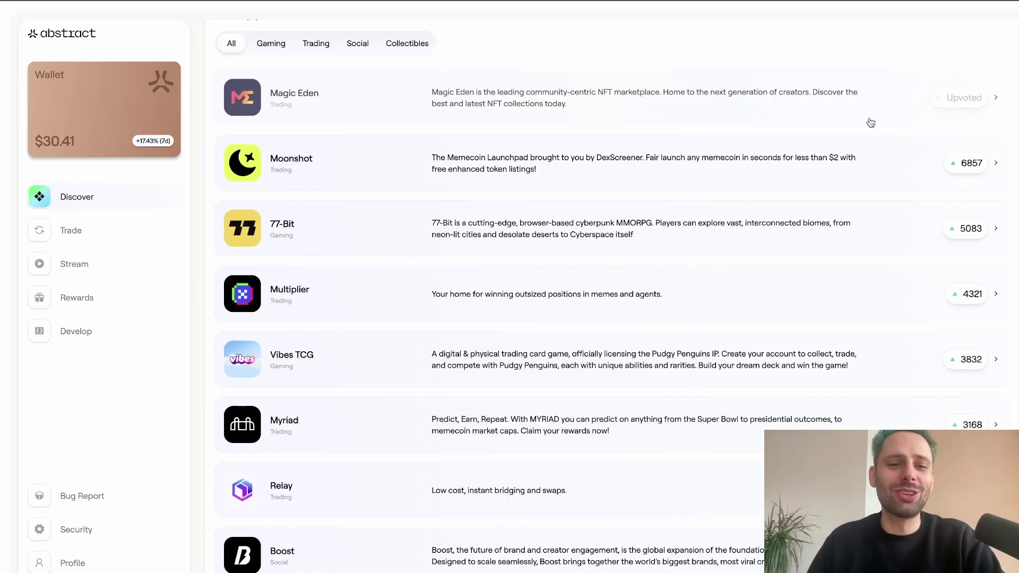
scroll(870, 122, "down", 1)
scroll(871, 122, "down", 2)
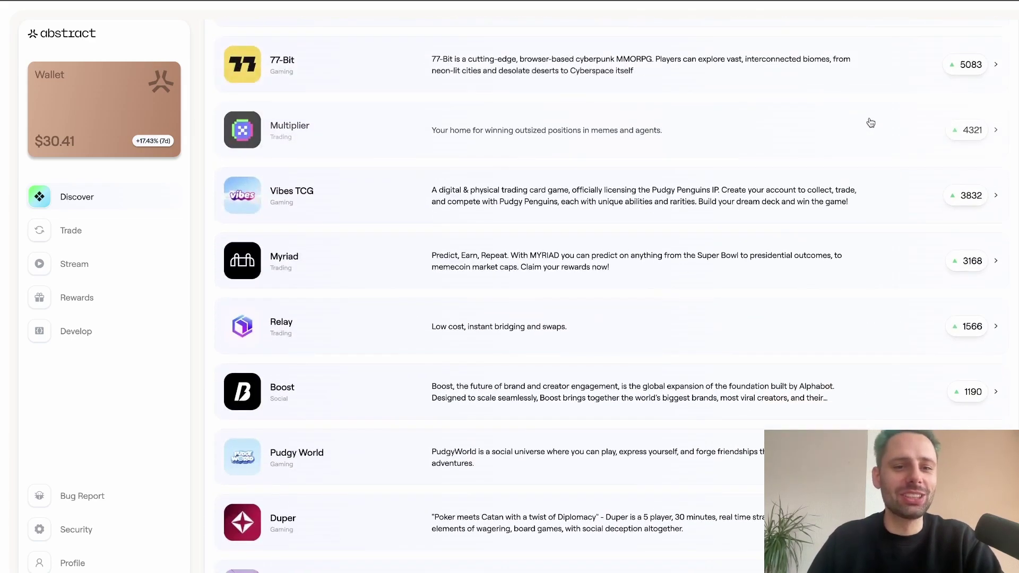
scroll(871, 122, "down", 1)
scroll(870, 122, "down", 1)
scroll(870, 122, "down", 6)
left_click(979, 188)
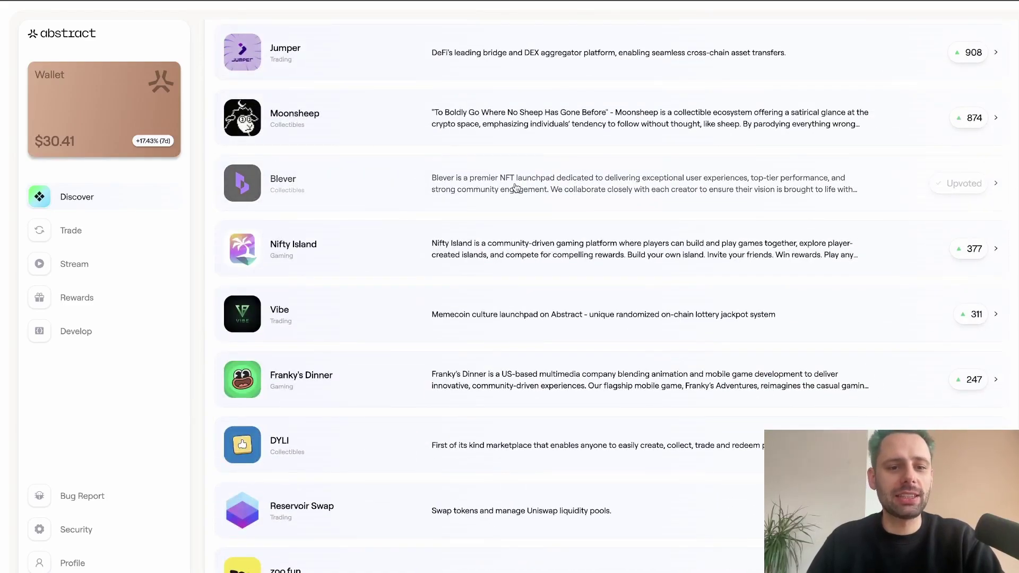
scroll(516, 187, "down", 20)
scroll(516, 188, "up", 20)
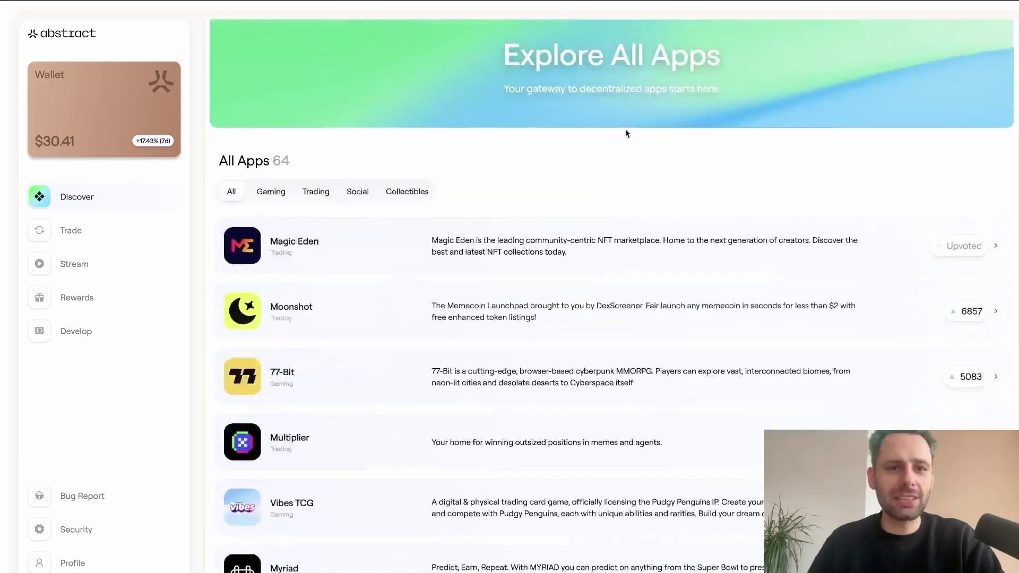
Filter the apps by Trading, Social and Collectibles in turn, then open the Rewards dashboard.
left_click(319, 210)
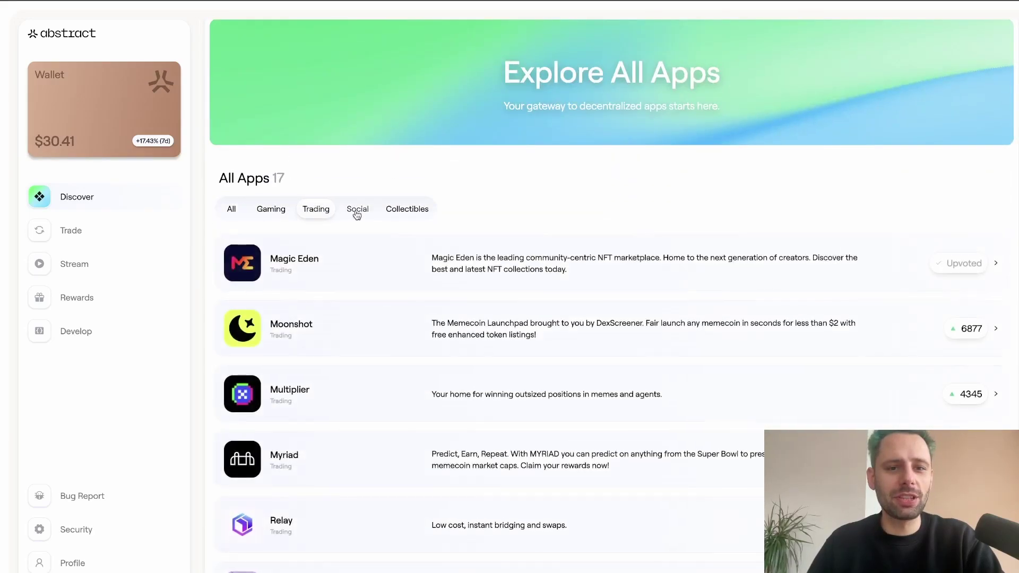
left_click(357, 211)
left_click(419, 212)
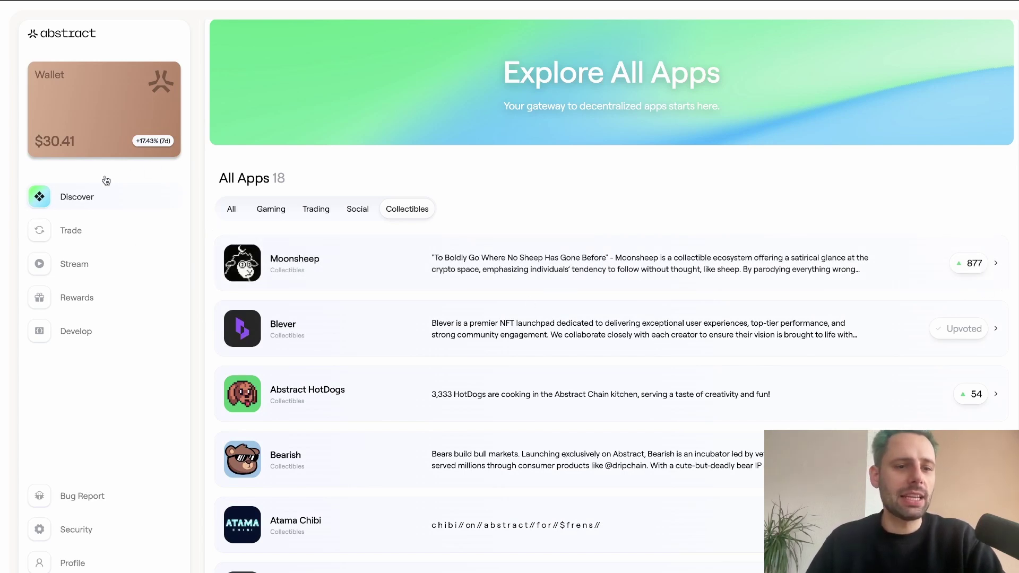
left_click(92, 298)
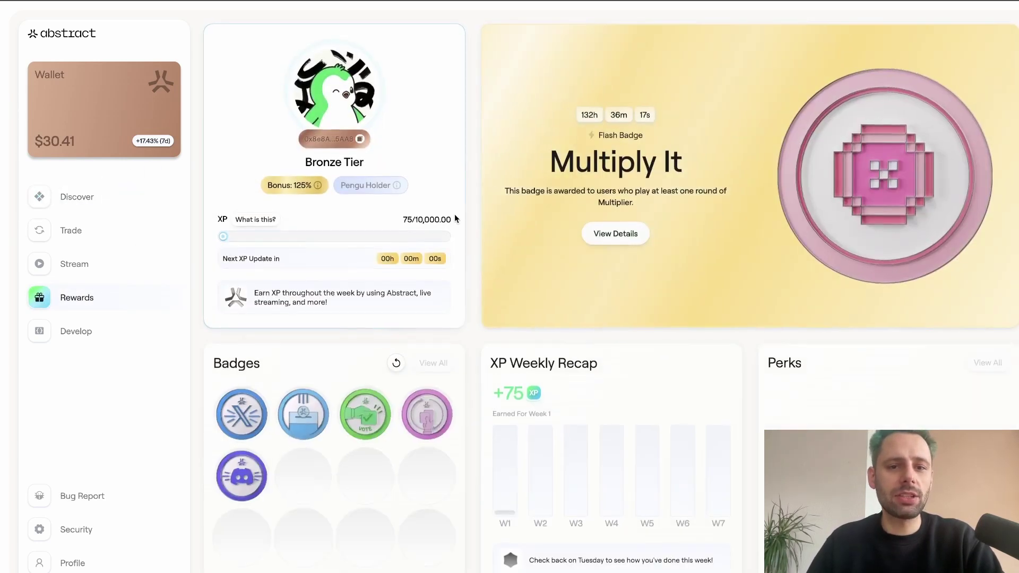
Read what The Trader badge is awarded for, close its details, and go to Trade.
scroll(455, 219, "down", 1)
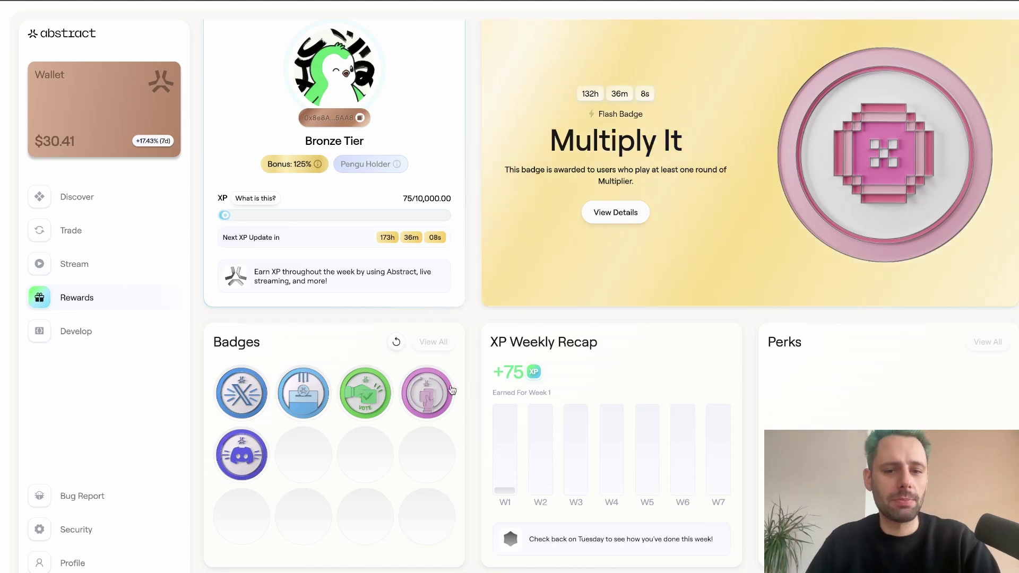
left_click(431, 390)
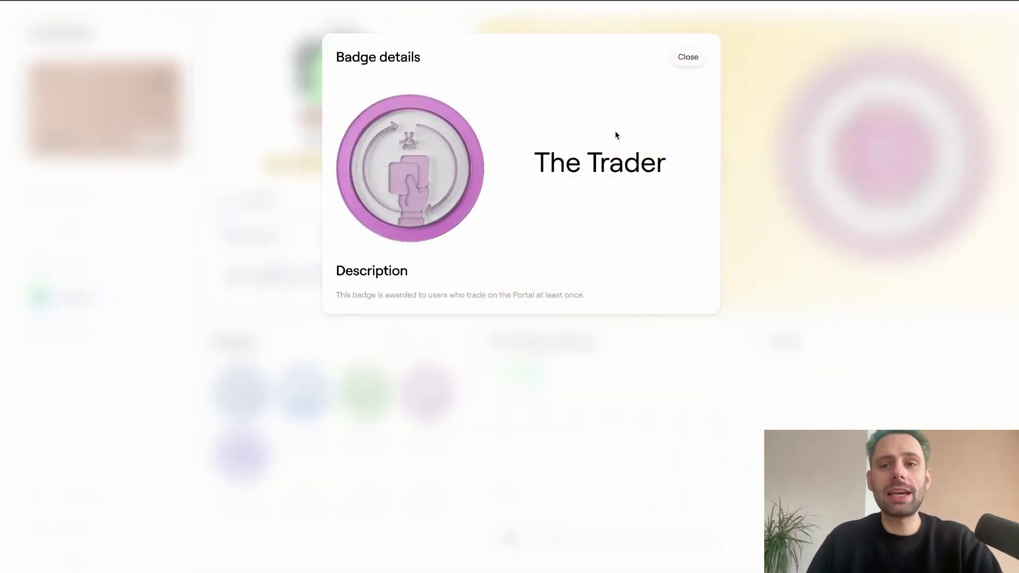
left_click_drag(533, 167, 640, 168)
left_click(643, 168)
left_click(689, 59)
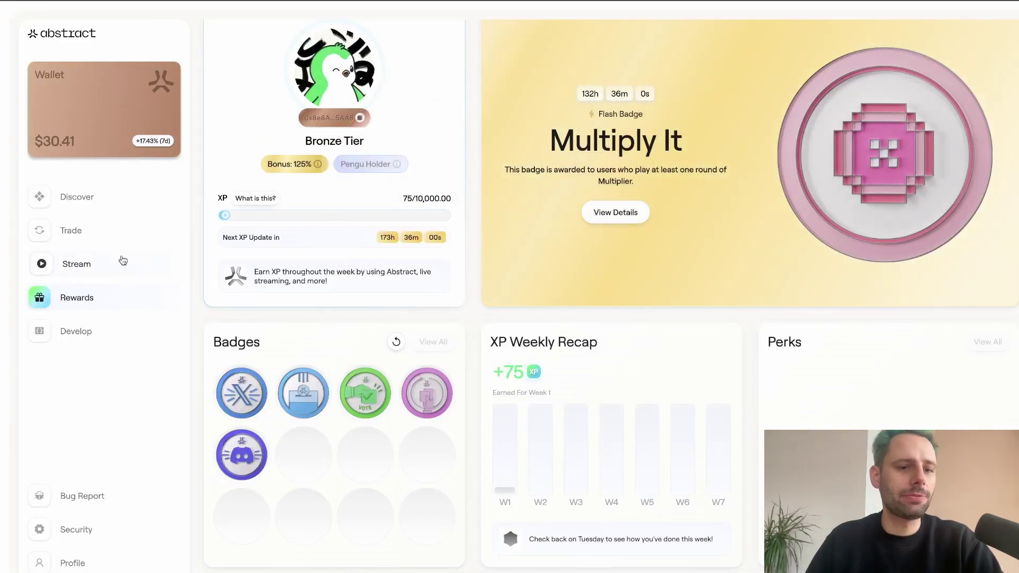
left_click(73, 228)
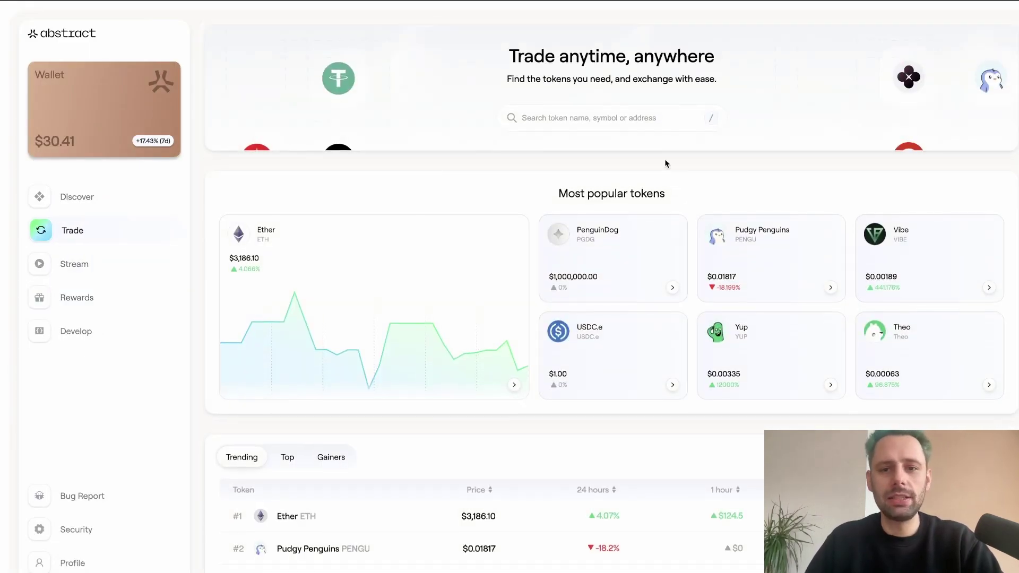
Open the Vibe token page from the Trade list and return to the Trade overview.
scroll(685, 197, "down", 3)
scroll(685, 197, "down", 2)
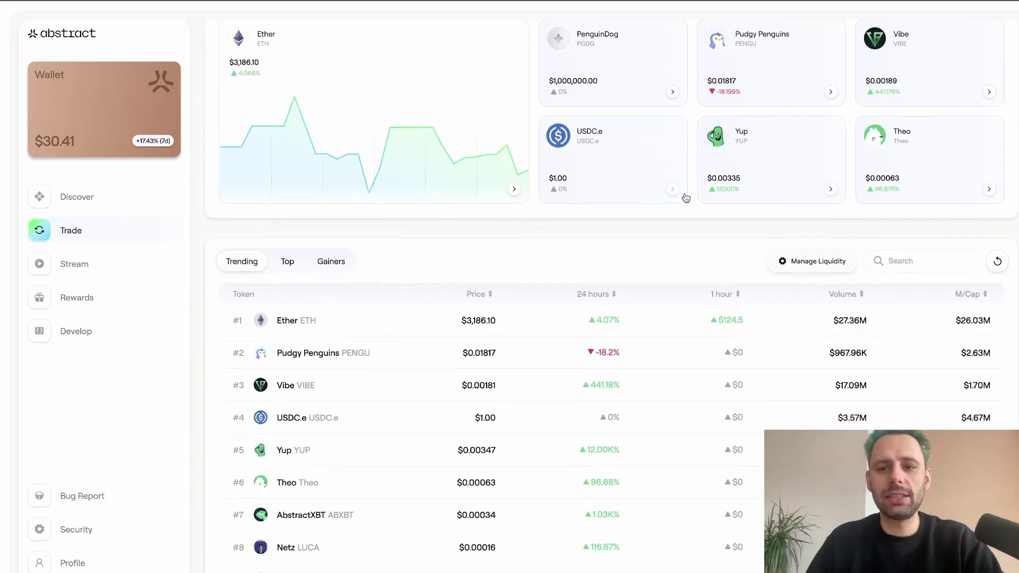
scroll(685, 197, "down", 5)
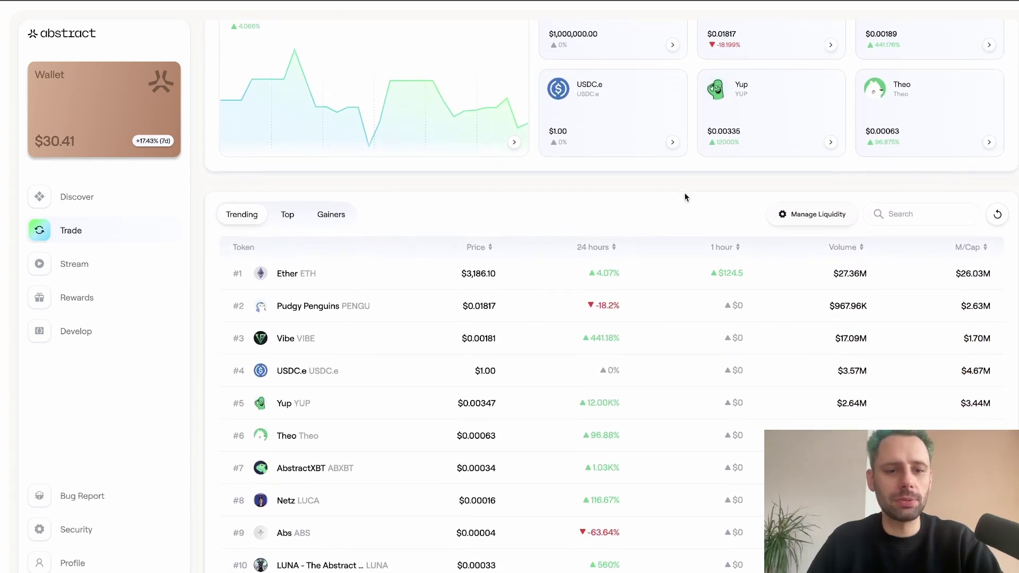
left_click(328, 326)
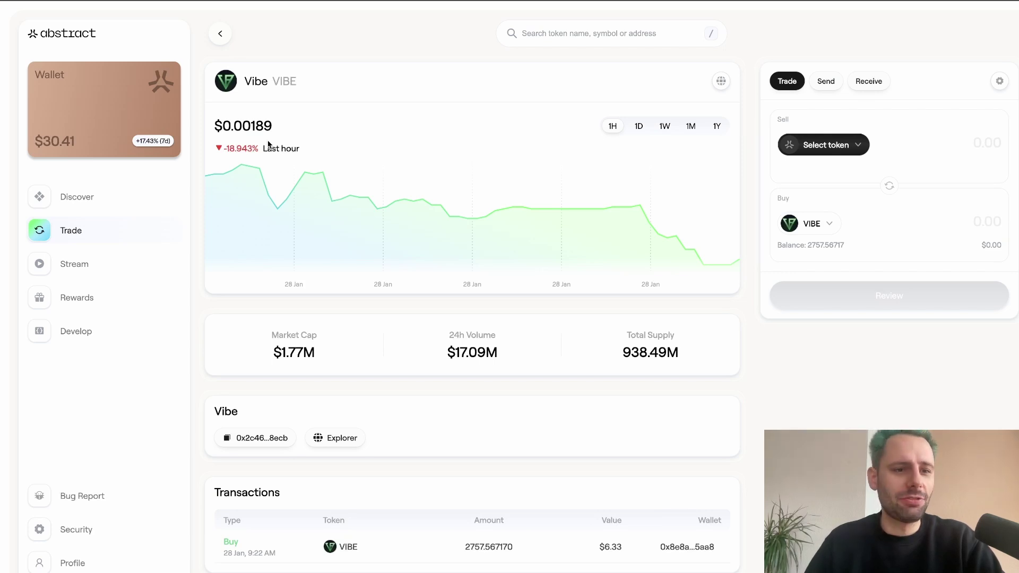
left_click(104, 232)
Scroll down to the token table and focus its Search box.
scroll(426, 294, "down", 2)
scroll(426, 294, "down", 3)
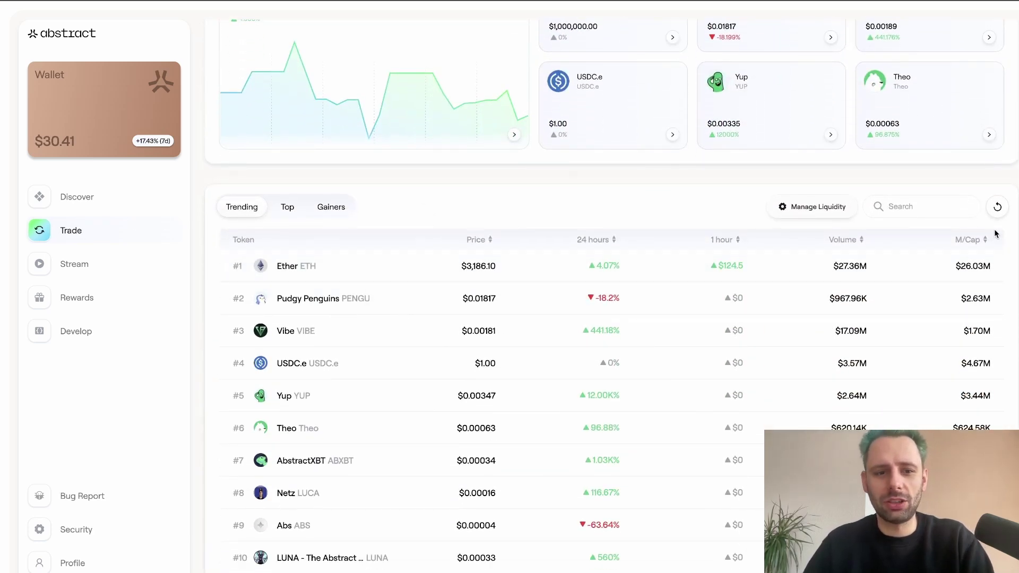
left_click(926, 205)
Search for 'vibe', open the Vibe token page, and choose Ether as the token to sell.
type("vibe")
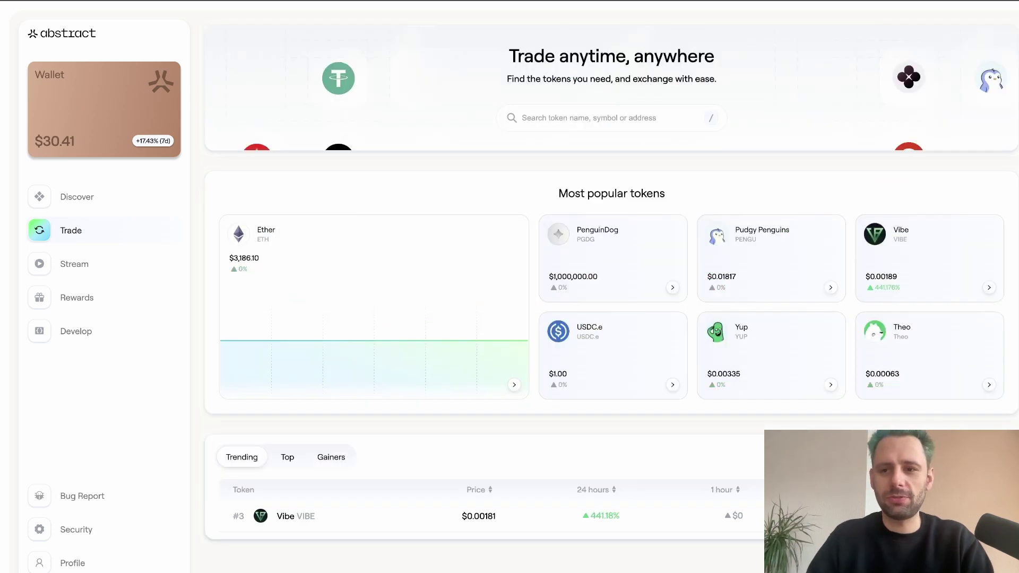
left_click(346, 518)
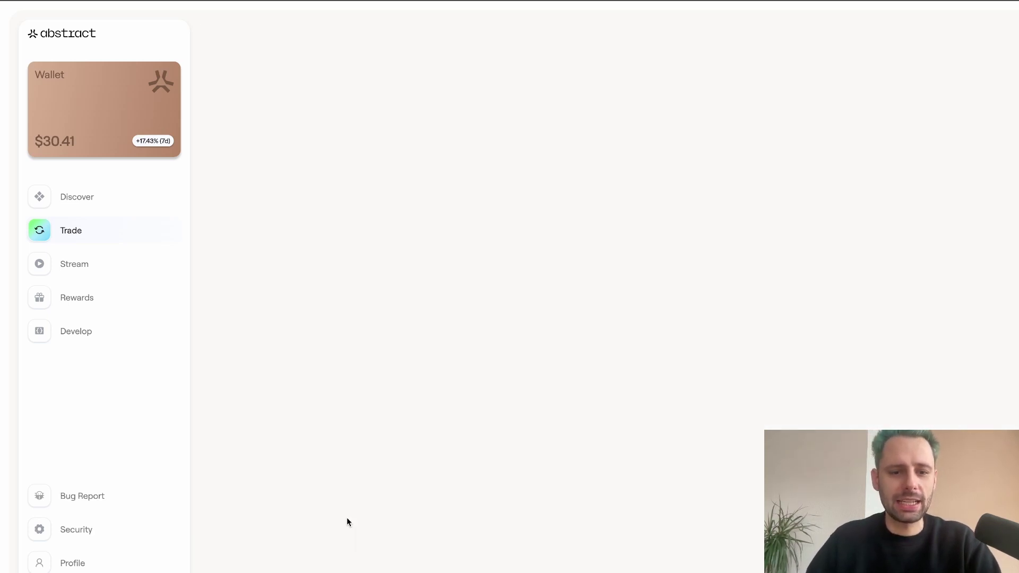
left_click(823, 147)
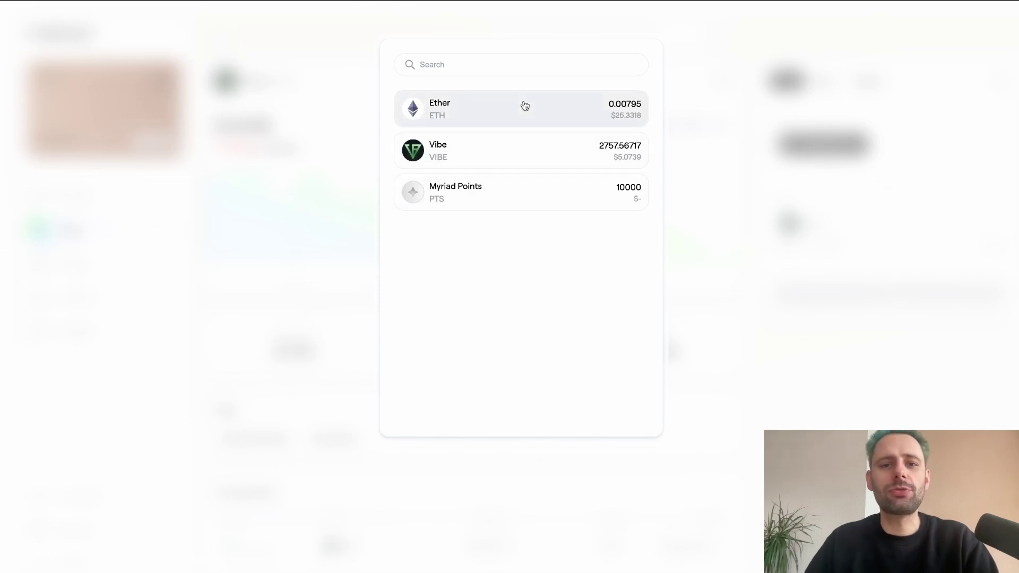
left_click(524, 105)
Enter 0.001 ETH as the sell amount.
left_click(976, 143)
type("0.001")
key("BackSpace")
type("001")
key("BackSpace")
key("BackSpace")
type("1")
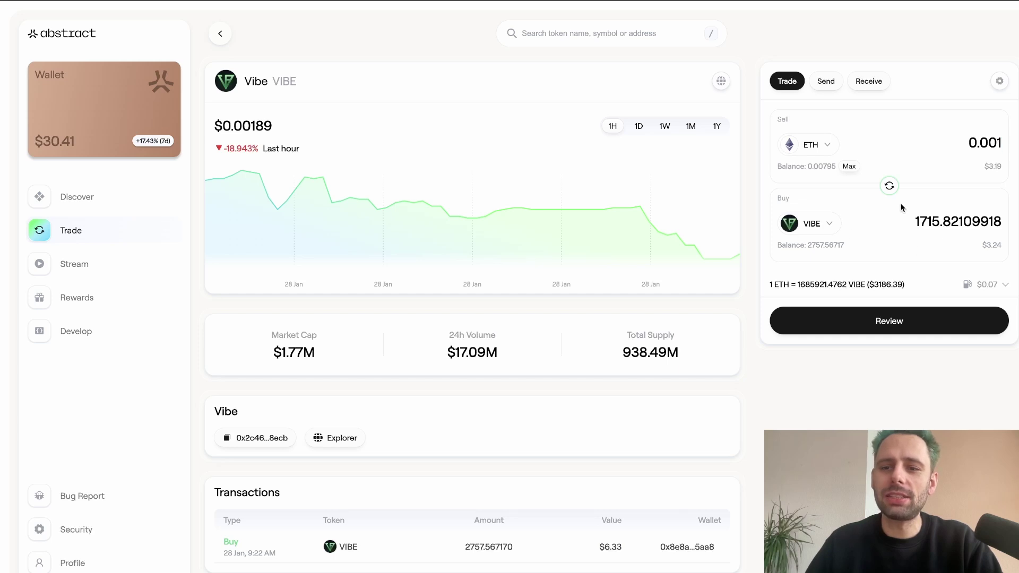
Switch the Vibe price chart through 24H, 1W, 1M and 1H, ending on 24H.
left_click(639, 127)
left_click(664, 126)
left_click(689, 126)
left_click(613, 126)
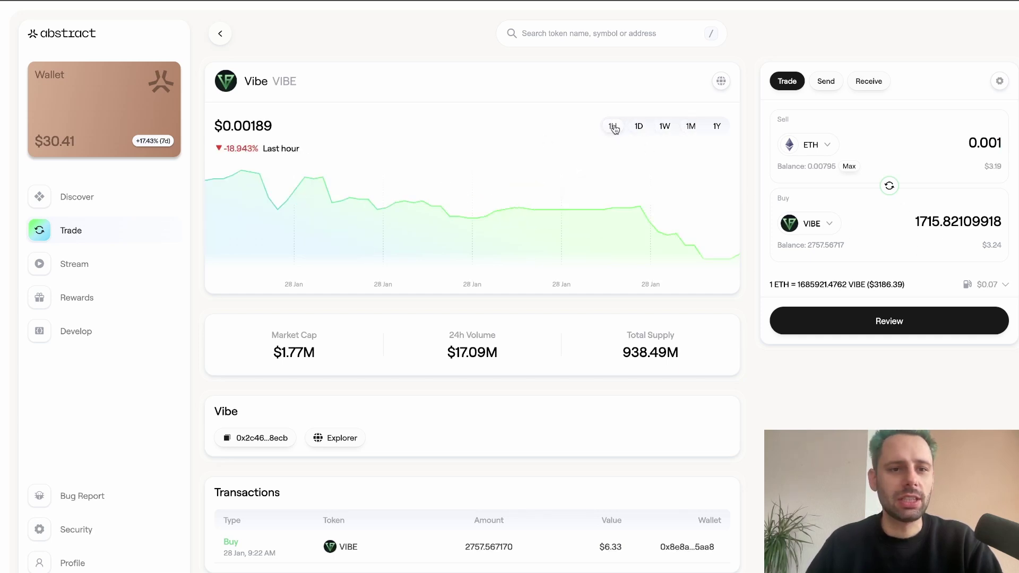
left_click(638, 126)
scroll(372, 345, "down", 1)
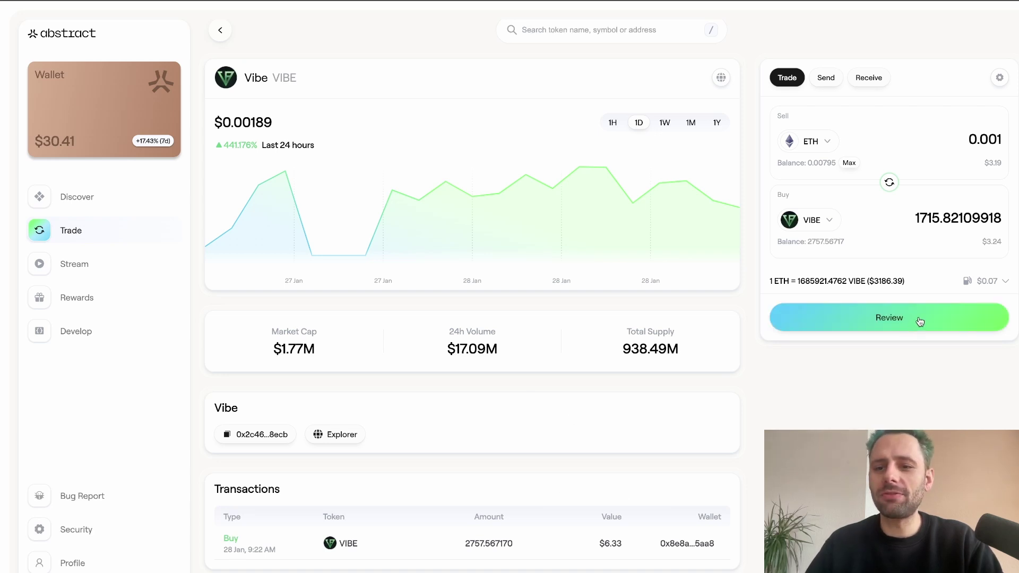
Check the fee breakdown with its $0.07 network cost, collapse it, and review the swap.
left_click(1003, 280)
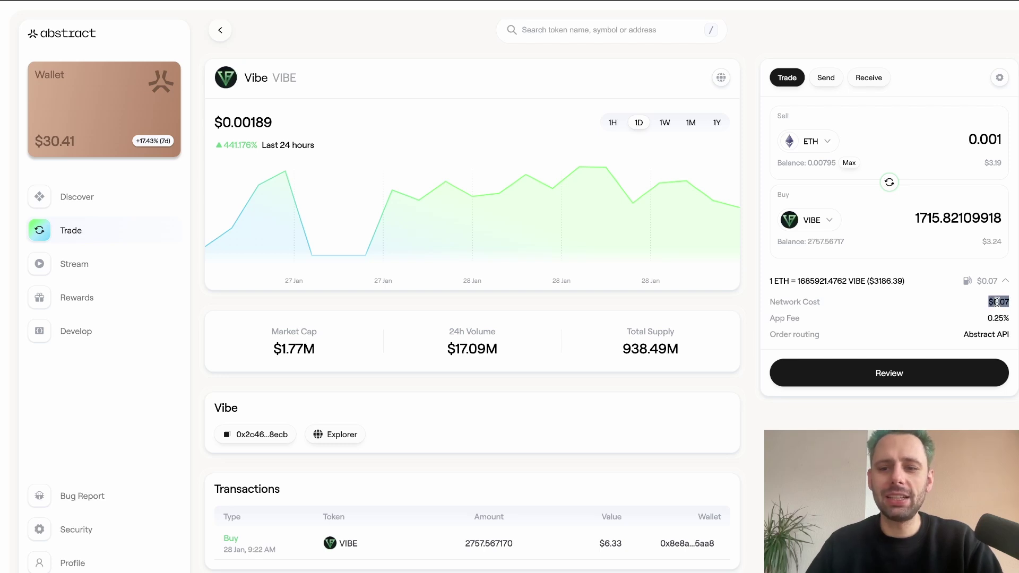
left_click_drag(988, 302, 1006, 301)
left_click(1007, 299)
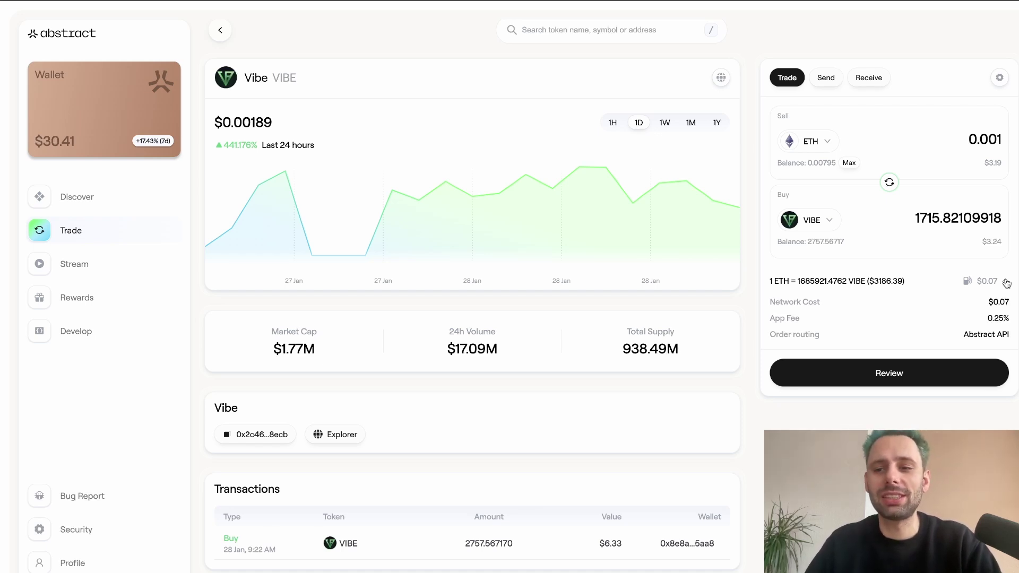
left_click(1007, 283)
left_click(893, 318)
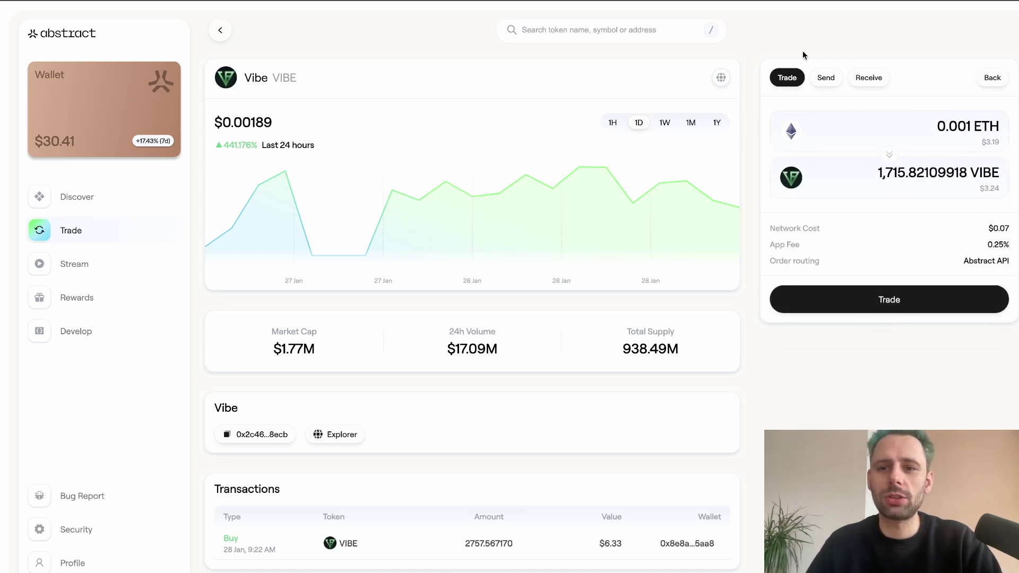
Enter 100 VIBE on the Send tab, view the Receive QR code, then return to Trade.
left_click(826, 77)
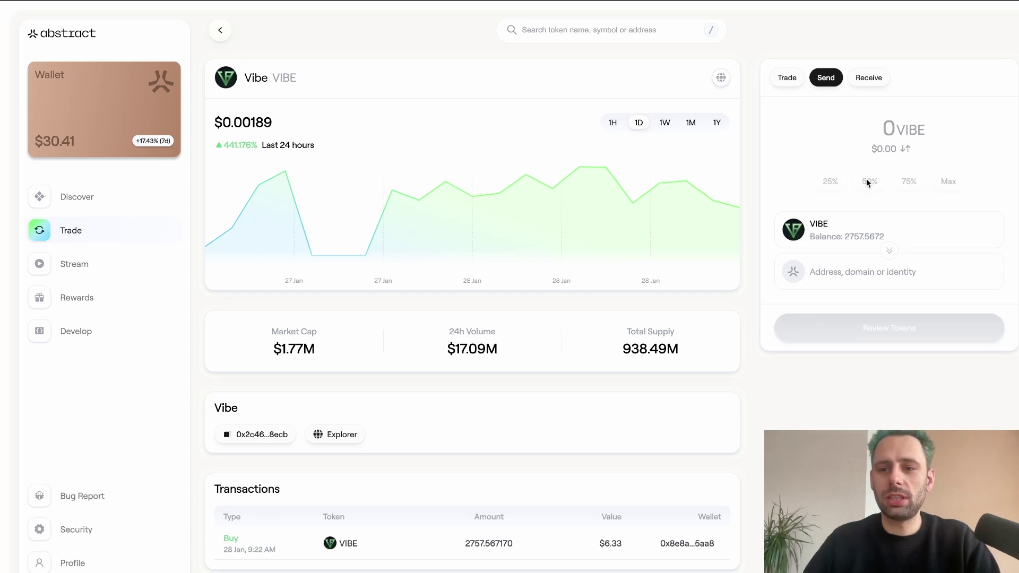
type("100")
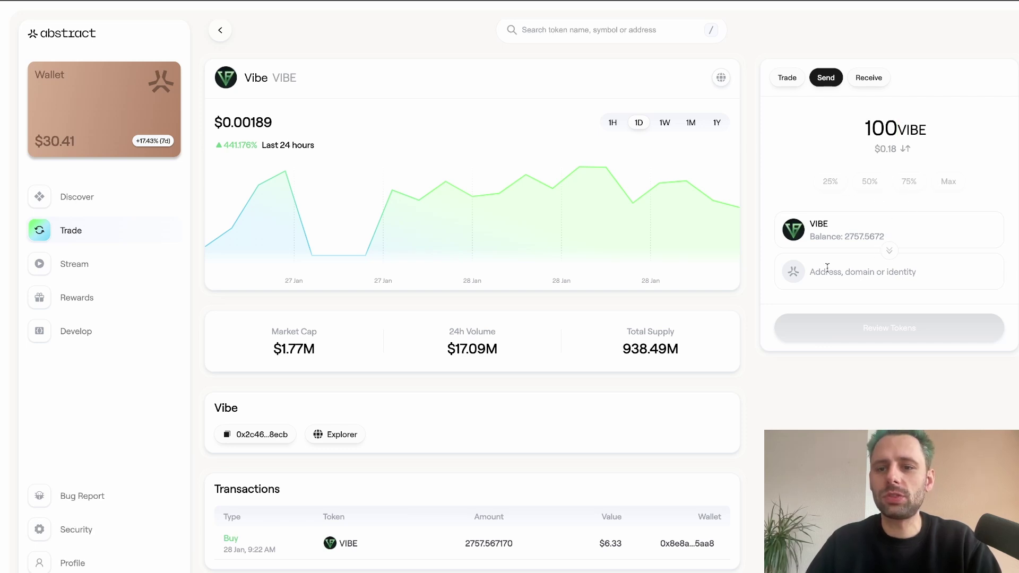
left_click(869, 78)
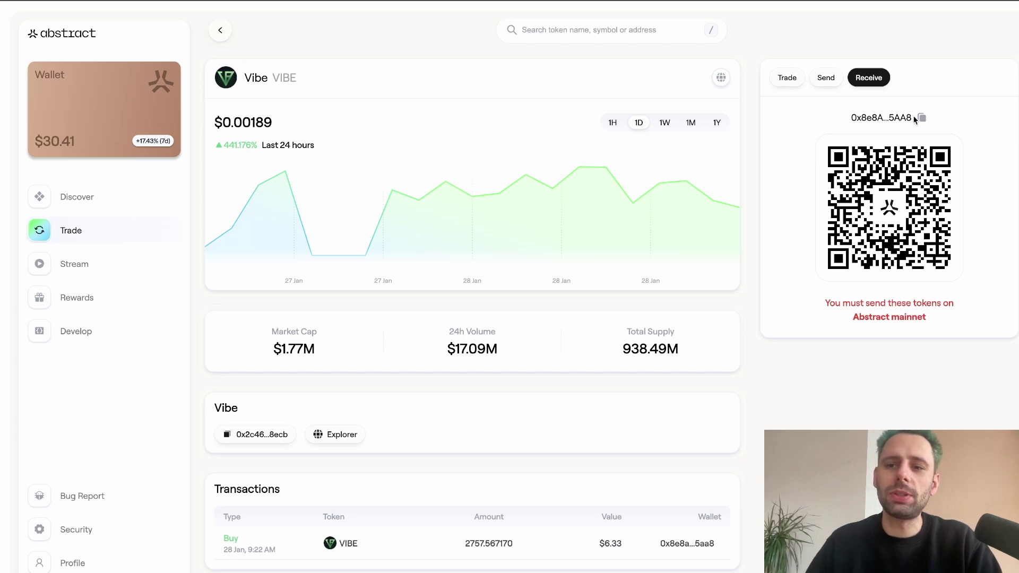
left_click(791, 78)
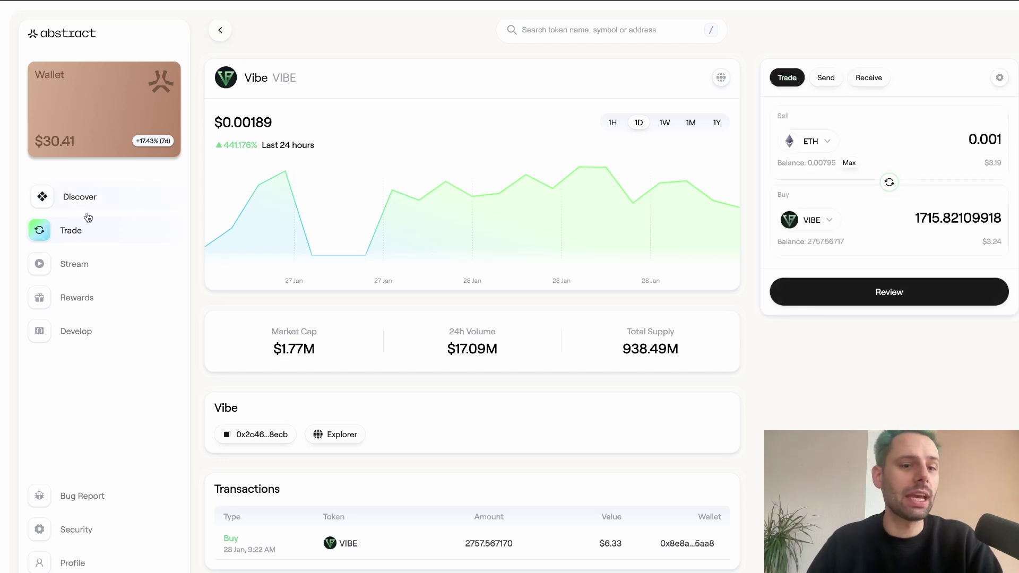
left_click(73, 296)
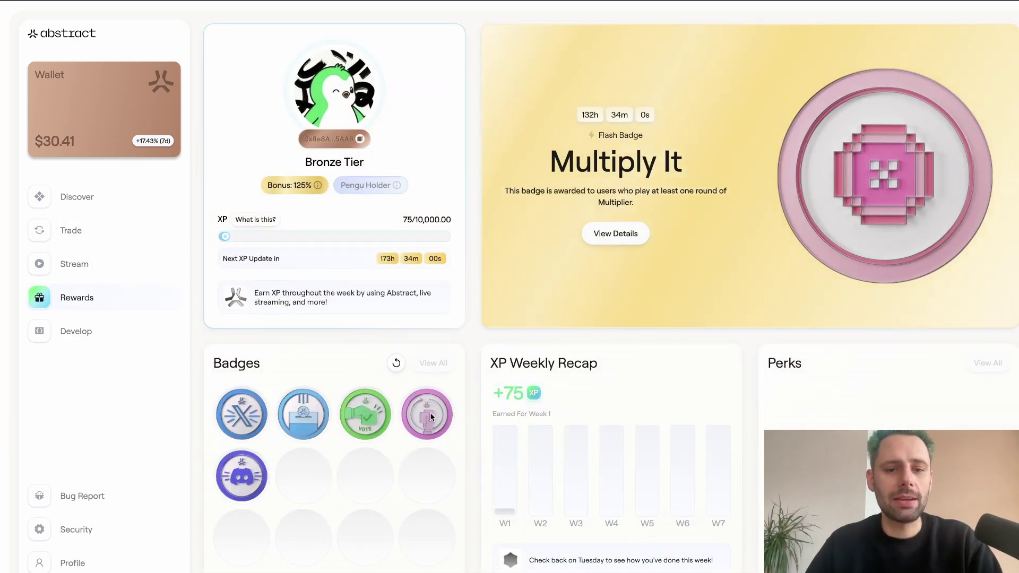
left_click(430, 413)
left_click(509, 377)
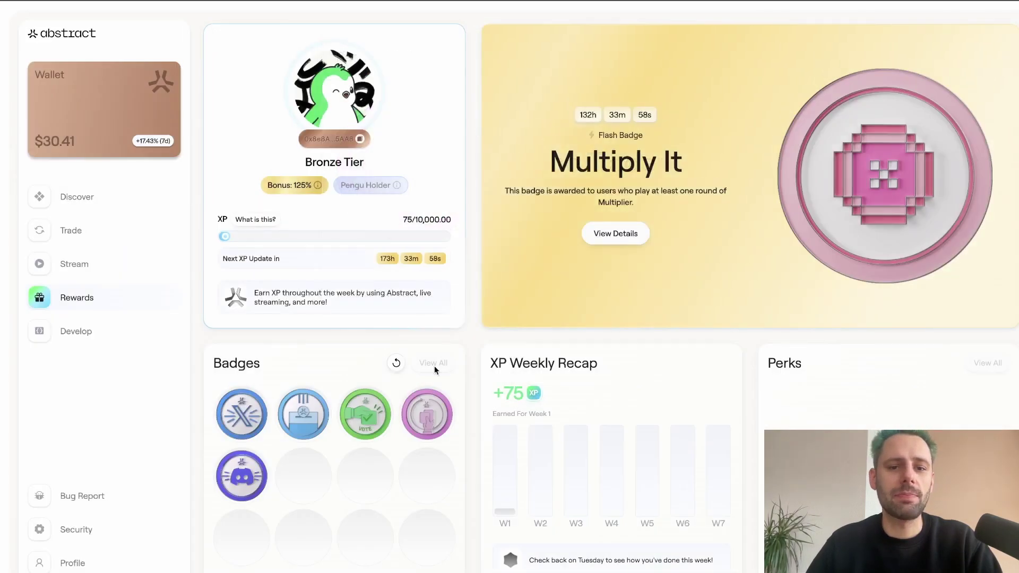
scroll(526, 382, "down", 1)
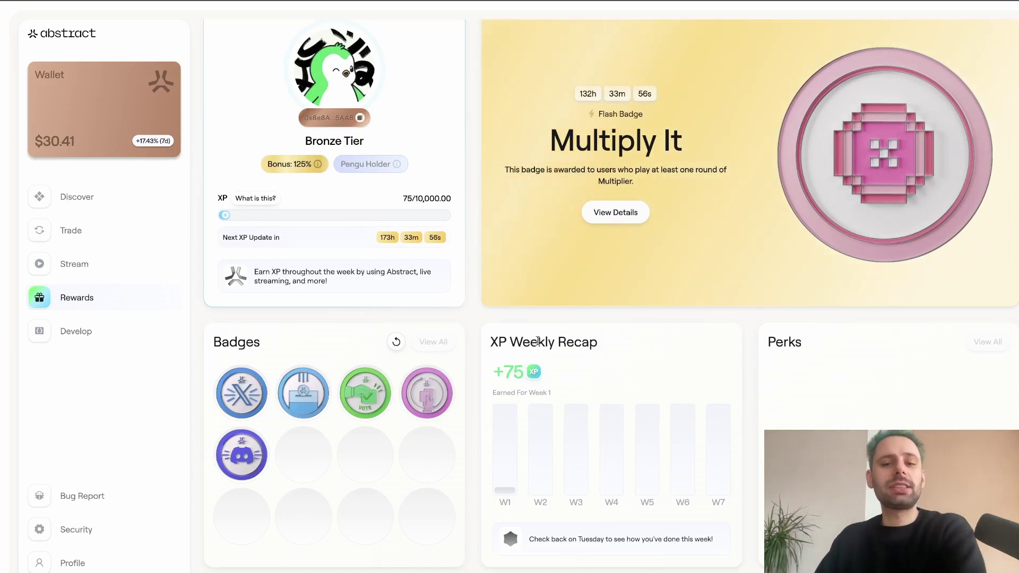
left_click_drag(493, 342, 542, 343)
left_click(491, 403)
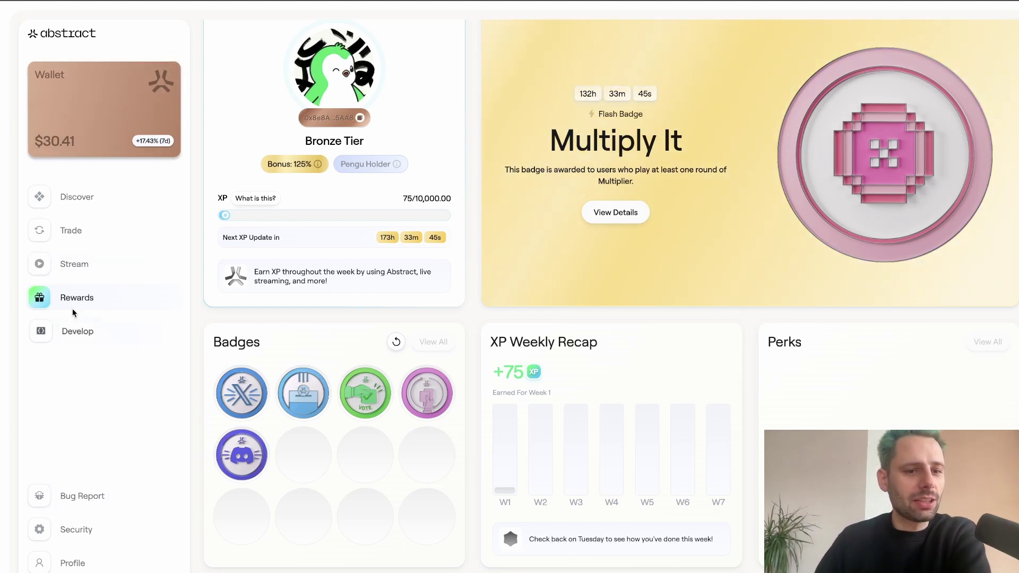
Browse the Develop page cards and Builder Spotlight, then open the Stream page.
left_click(80, 330)
scroll(462, 231, "down", 3)
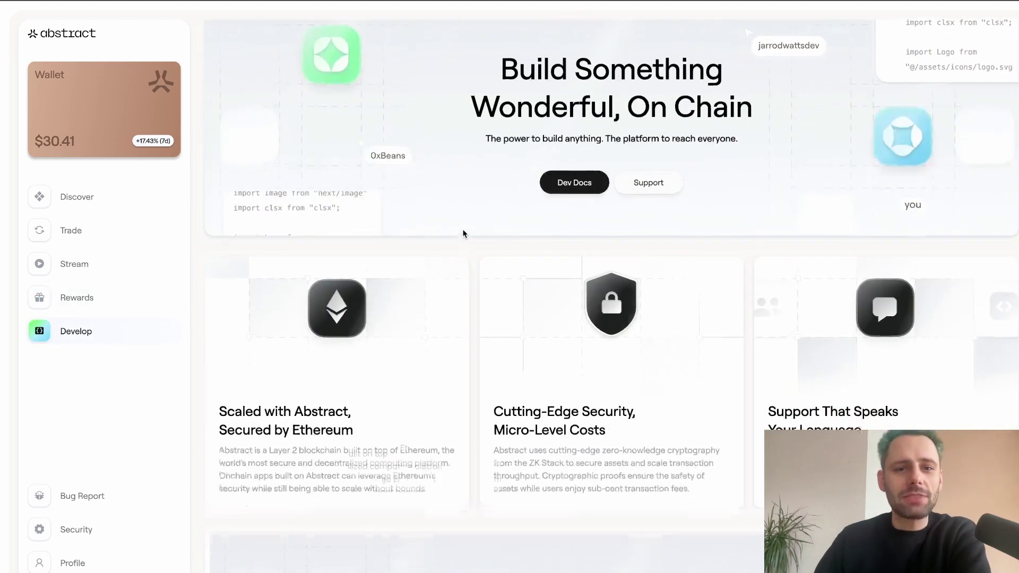
scroll(463, 234, "down", 10)
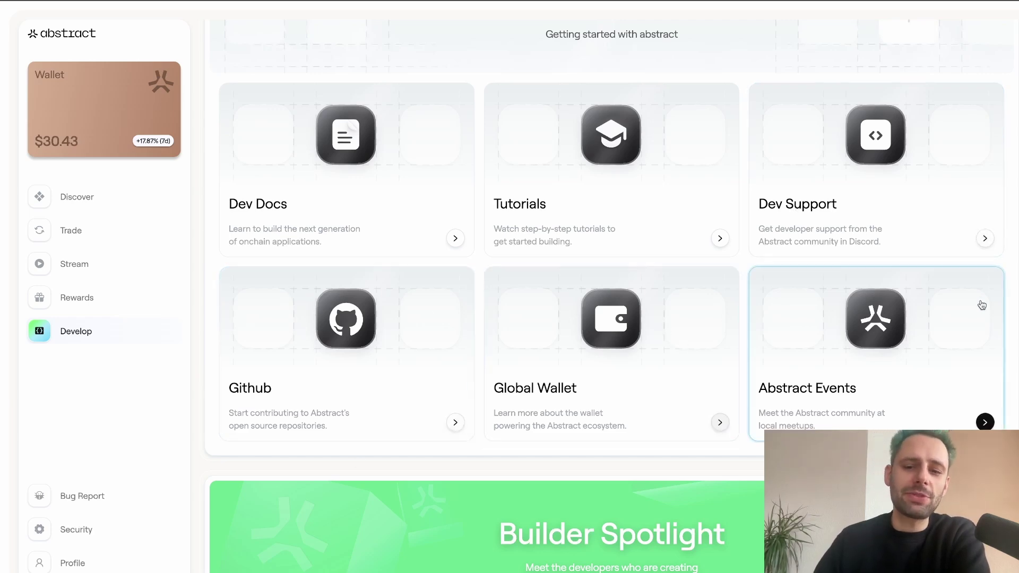
scroll(628, 328, "down", 7)
scroll(628, 330, "up", 4)
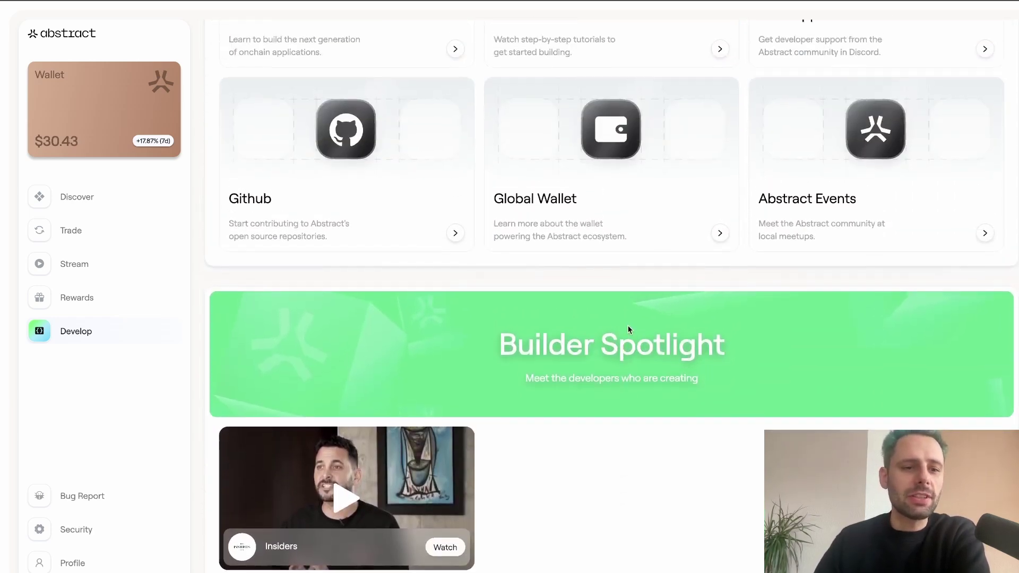
left_click(75, 268)
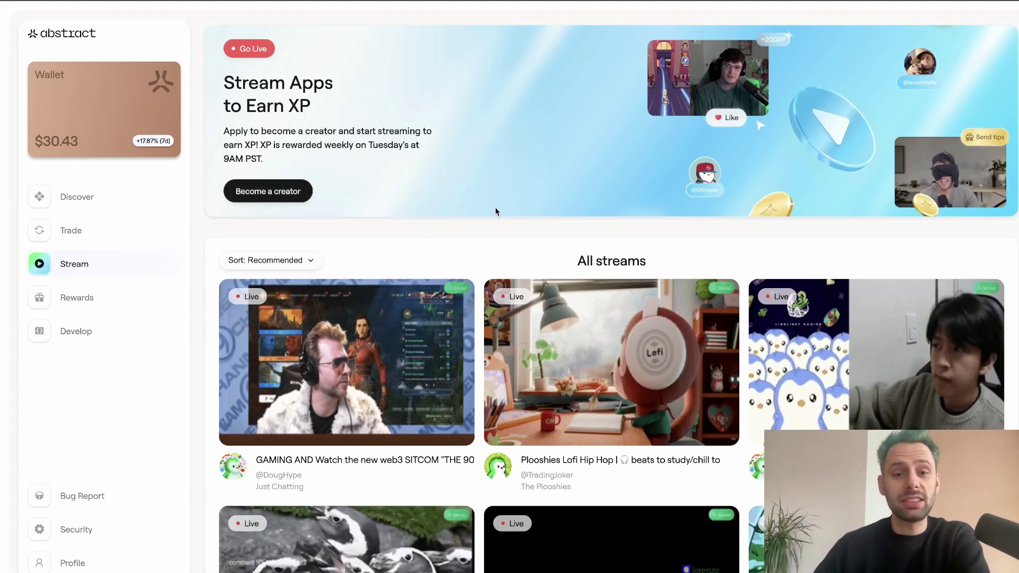
Scroll through the eleven live streams, then open the Plooshies Lofi Hip Hop stream.
scroll(478, 237, "down", 2)
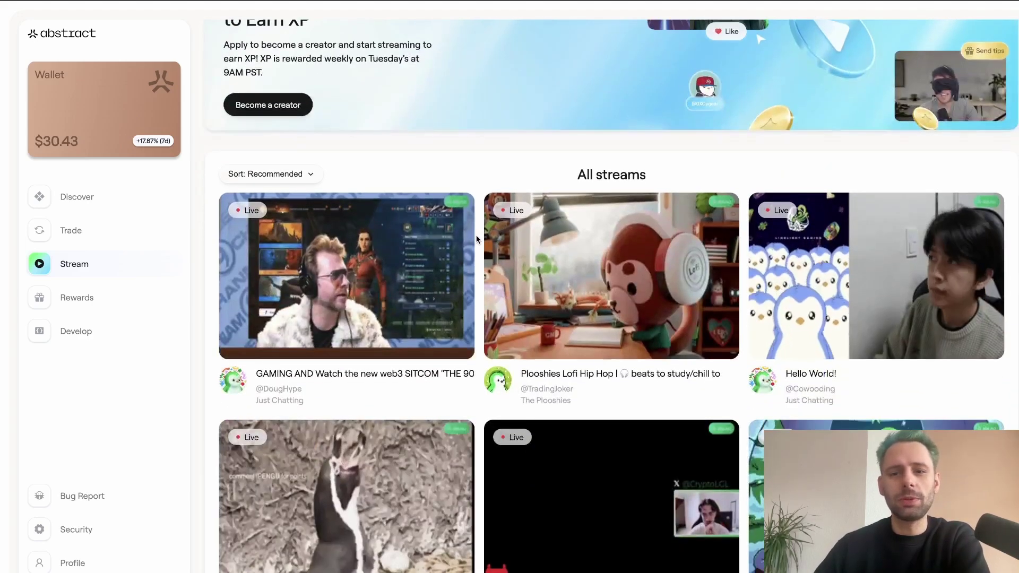
scroll(477, 239, "down", 2)
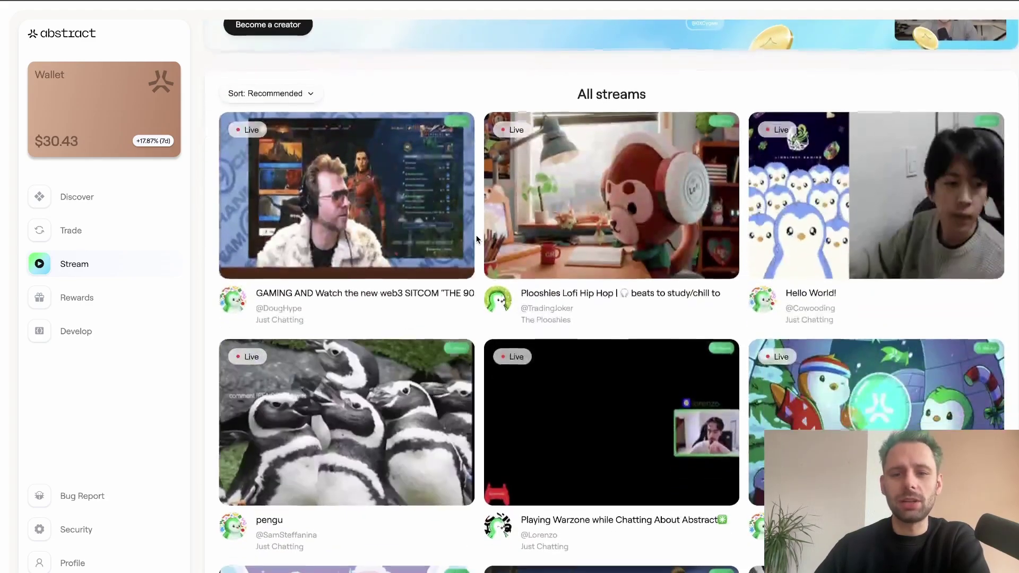
scroll(477, 239, "down", 10)
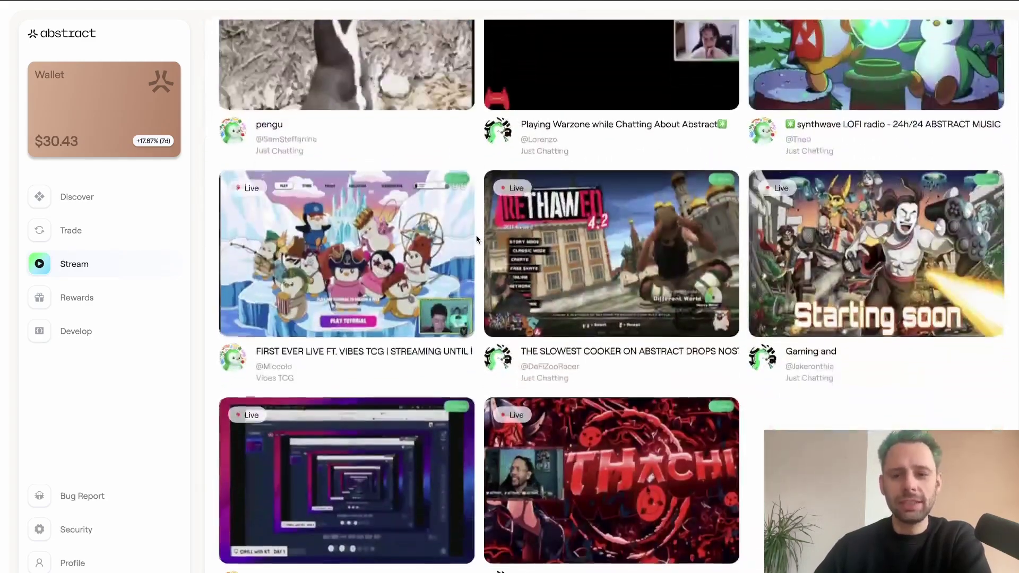
scroll(477, 240, "down", 2)
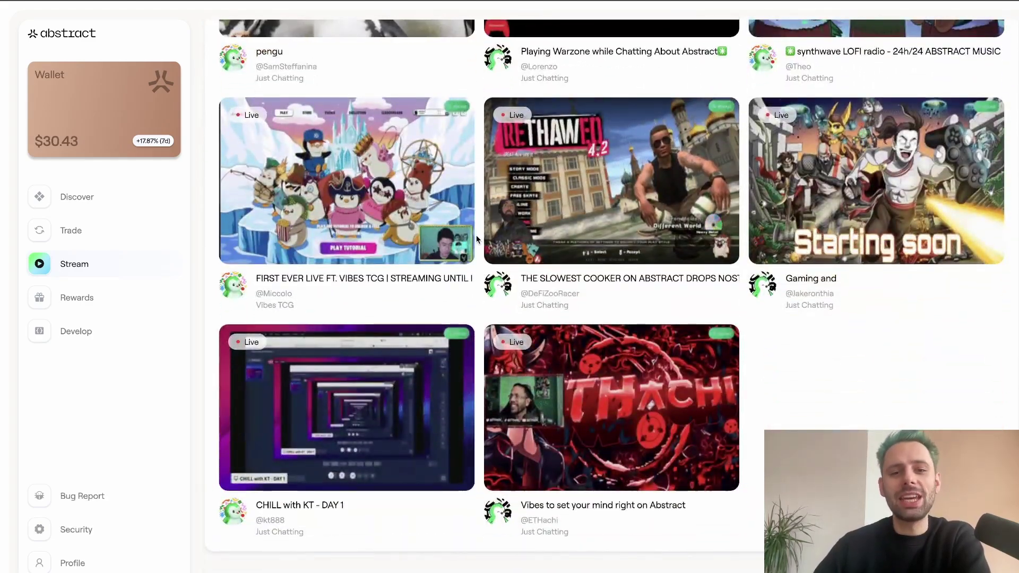
scroll(476, 239, "up", 5)
scroll(476, 239, "up", 2)
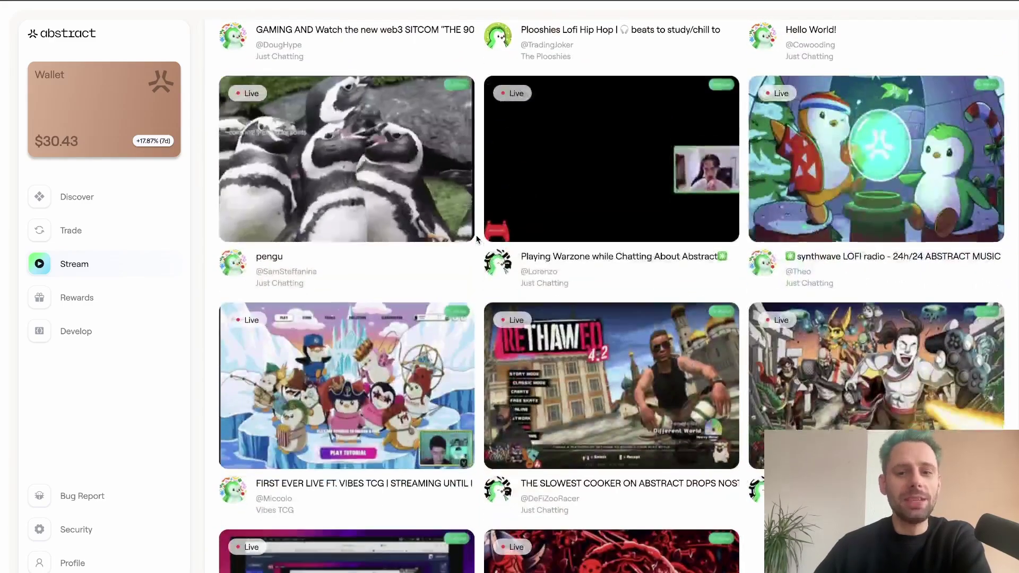
scroll(476, 239, "down", 2)
scroll(476, 239, "up", 3)
scroll(476, 240, "up", 4)
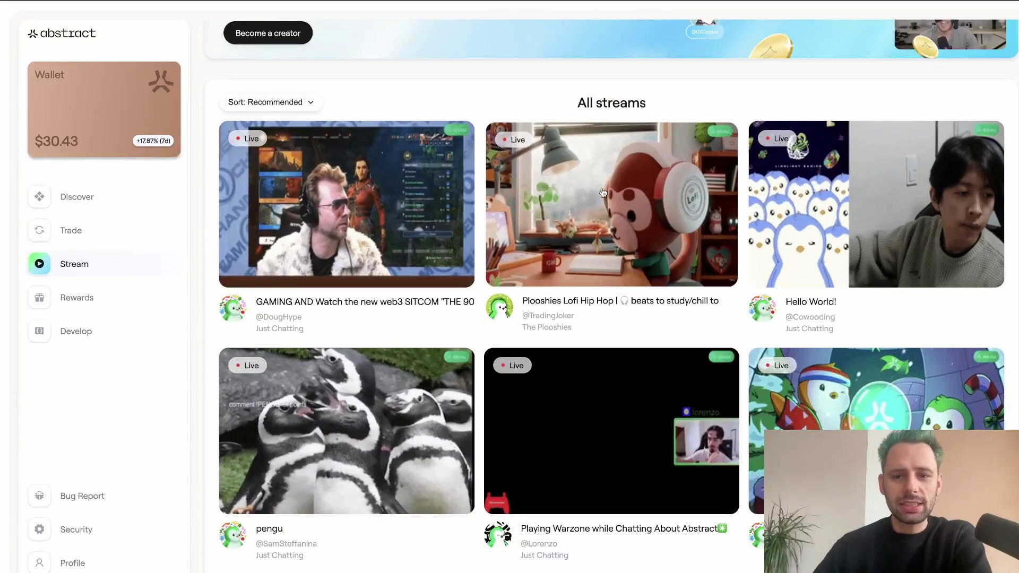
left_click(603, 192)
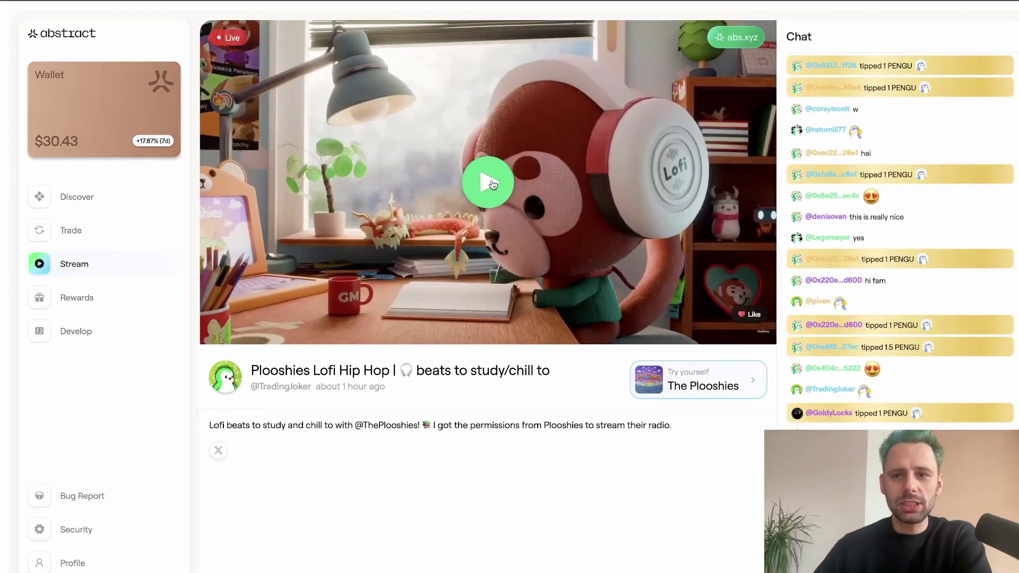
Play the lofi stream briefly, then switch to the 'THE 90s' web3 sitcom gaming stream without the tip panel.
left_click(489, 183)
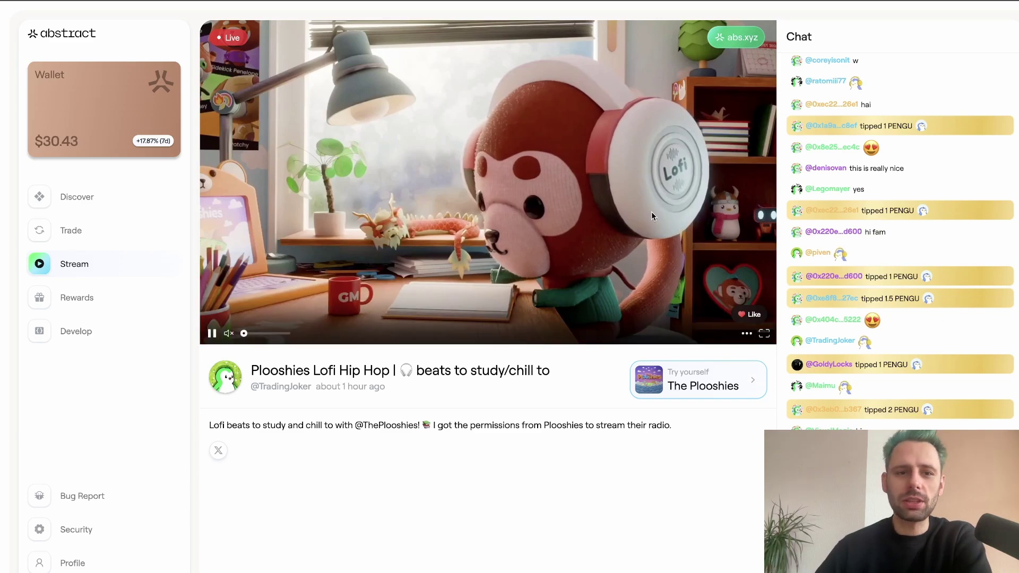
key("alt+Left")
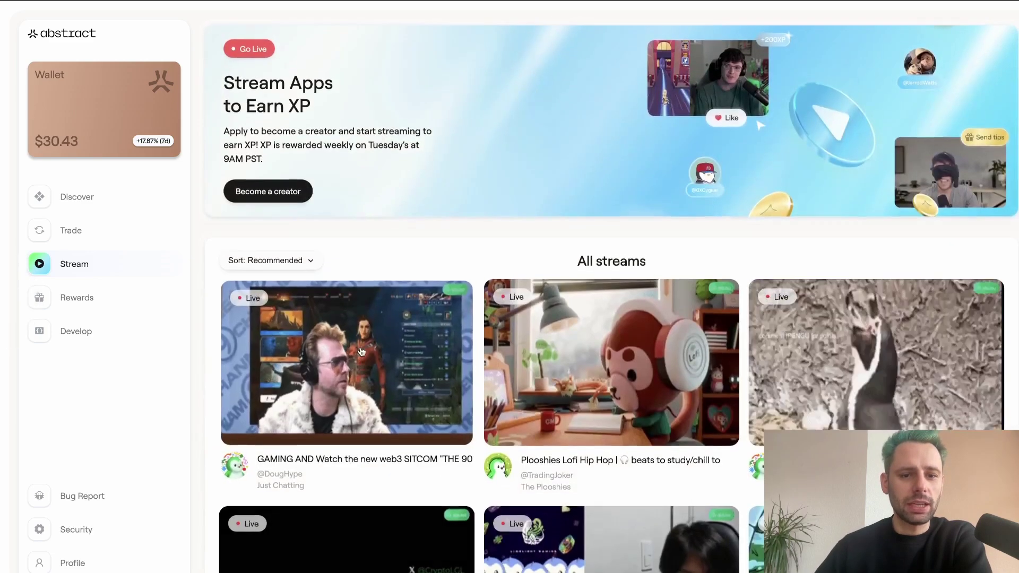
left_click(361, 351)
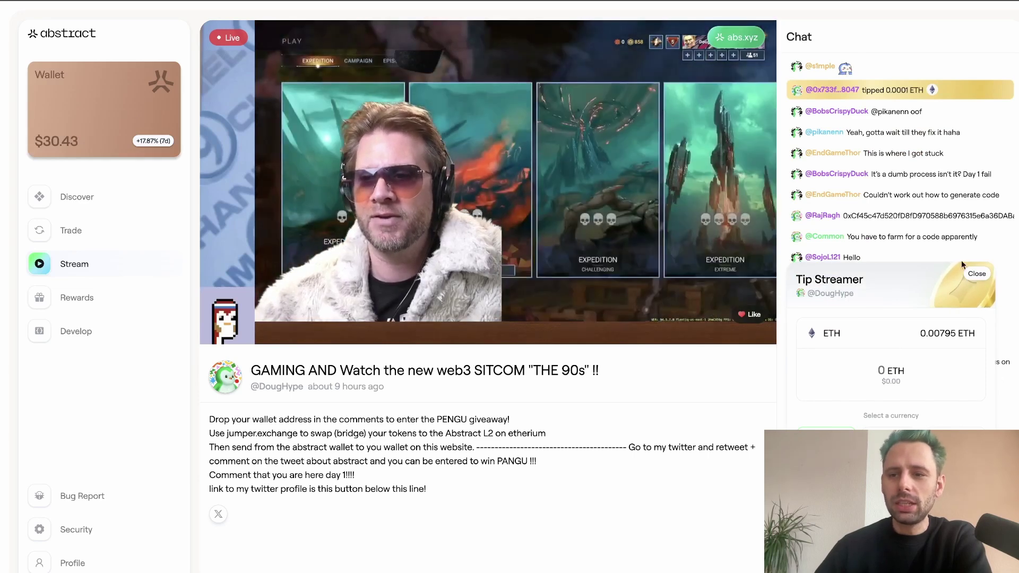
left_click(984, 275)
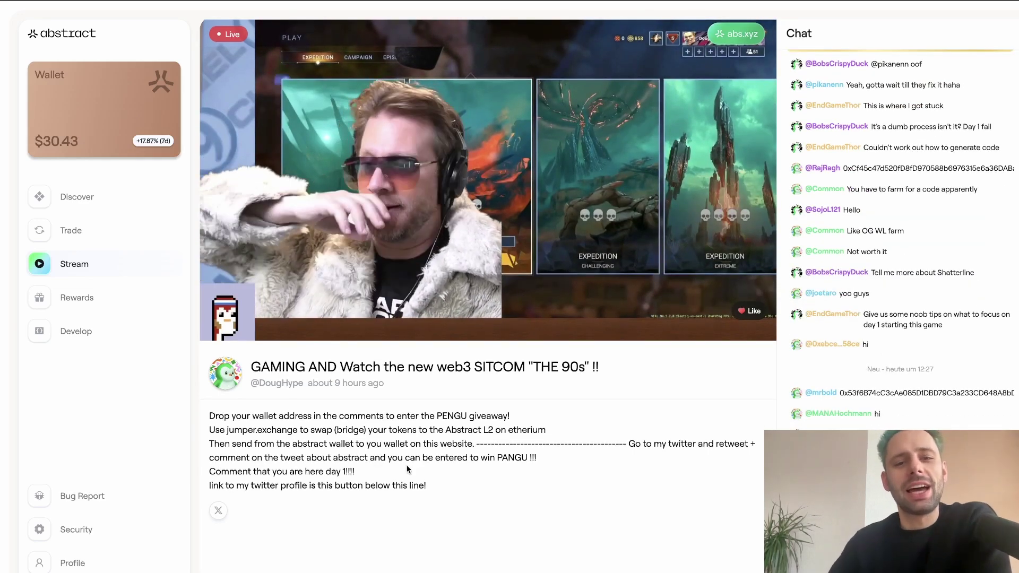
mouse_move(493, 276)
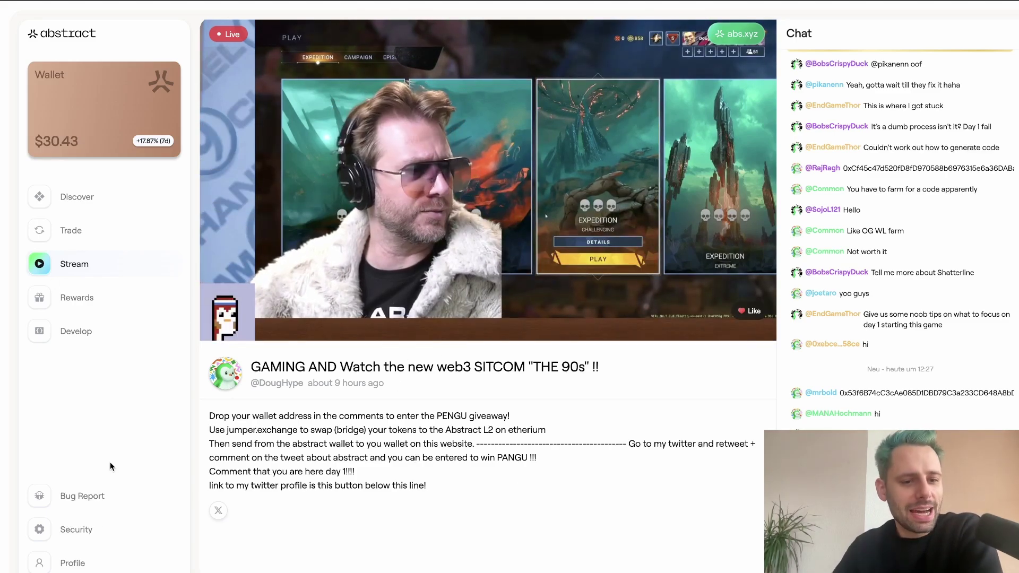
View Security Settings, then open the Profile page listing Ether $25.33, Vibe $5.1 and 10.00K Myriad Points.
left_click(86, 531)
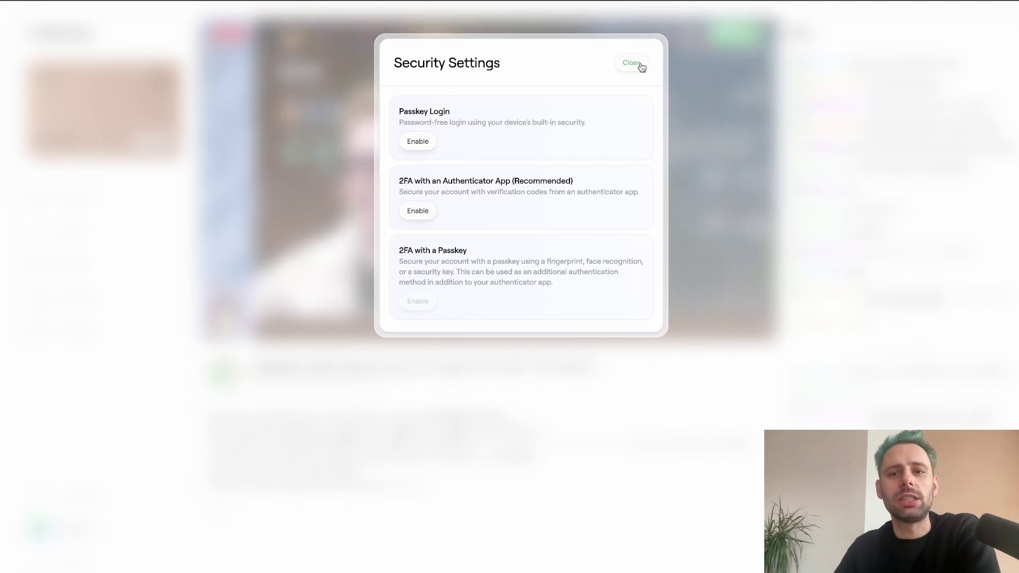
left_click(641, 64)
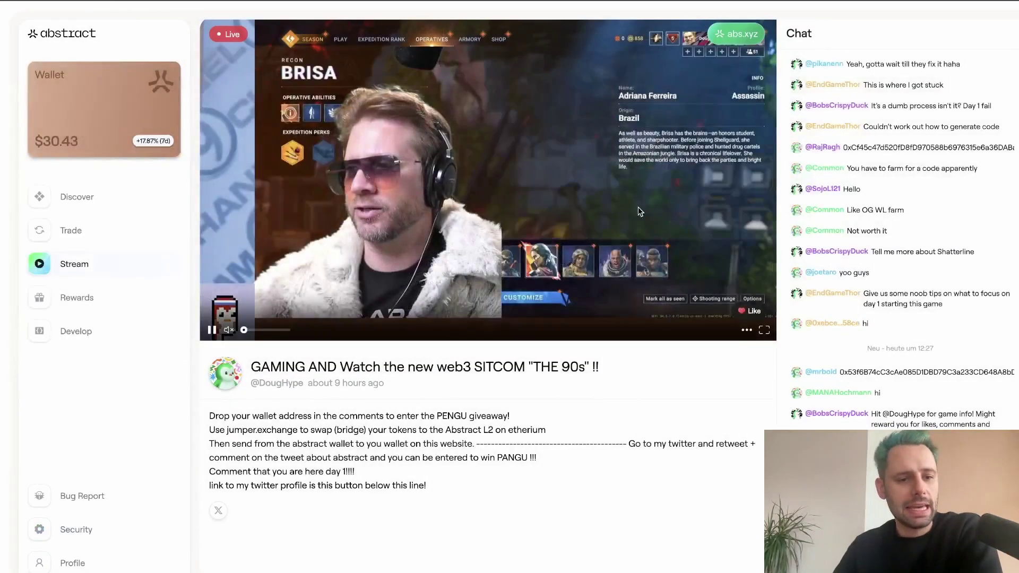
left_click(87, 566)
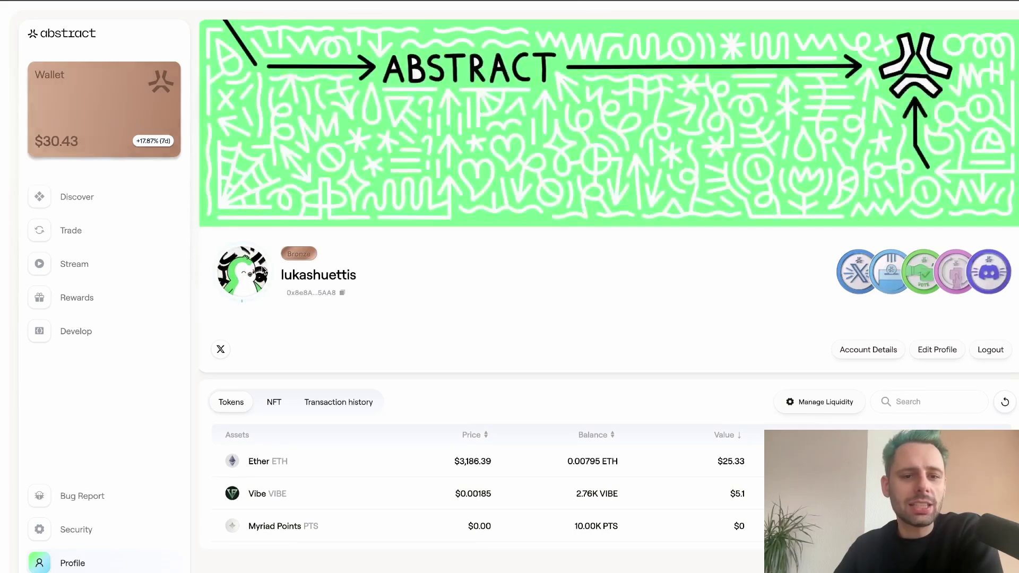
Preview the confetti, grassy and pastel penguin photos, keep the original, and browse cover photos.
left_click(244, 272)
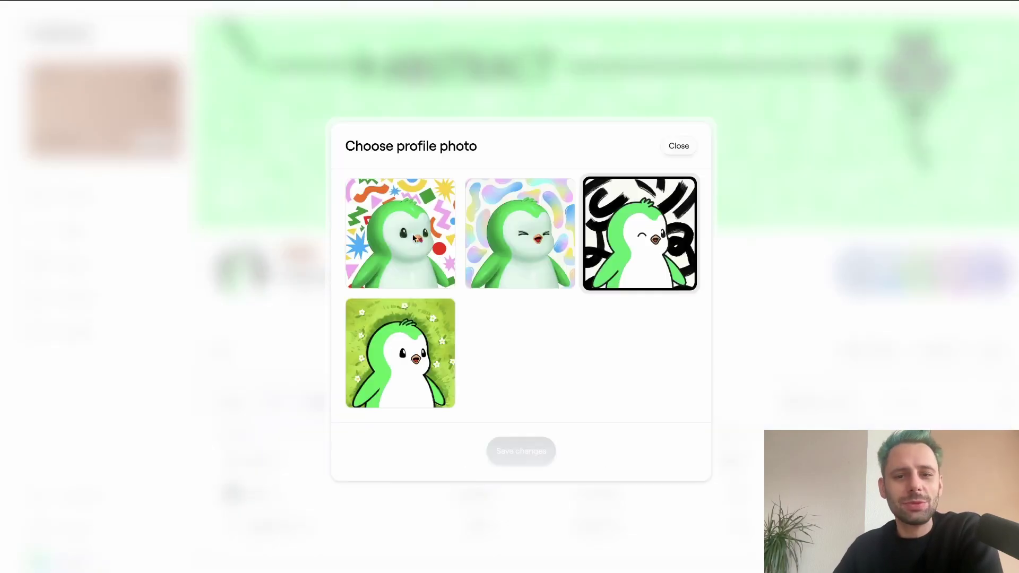
left_click(392, 246)
left_click(400, 353)
left_click(520, 233)
left_click(672, 236)
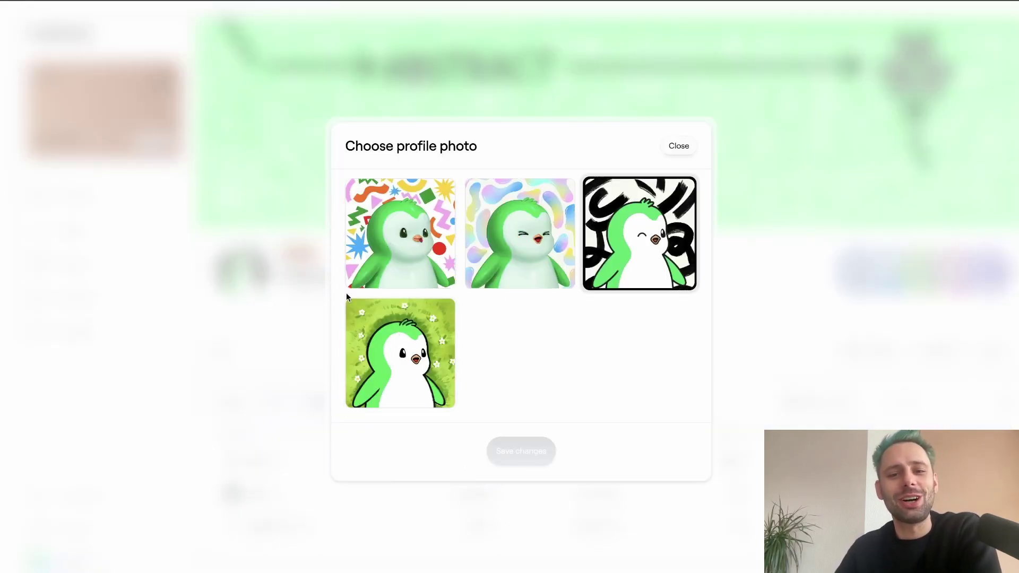
left_click(681, 145)
left_click(562, 127)
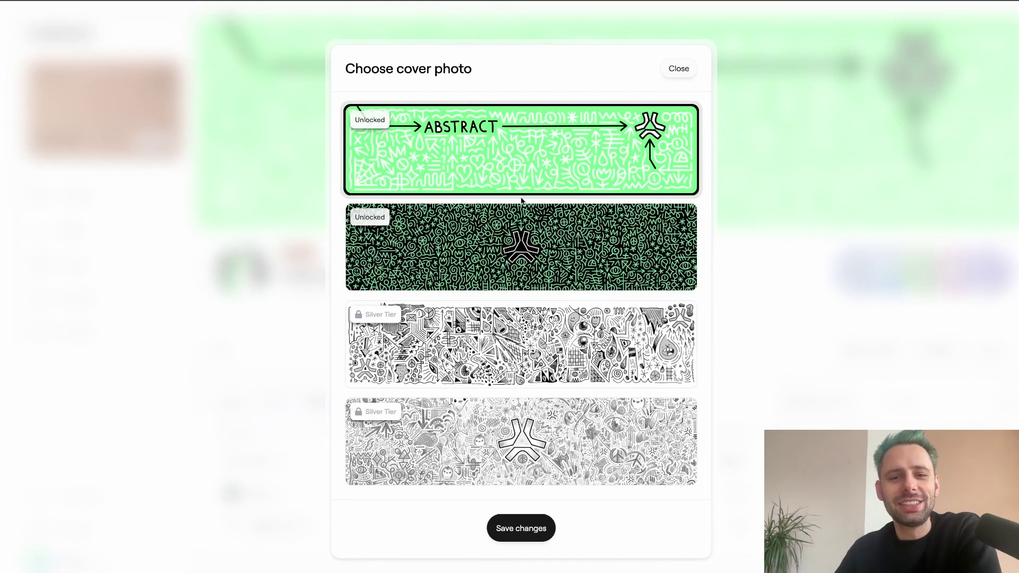
left_click(680, 68)
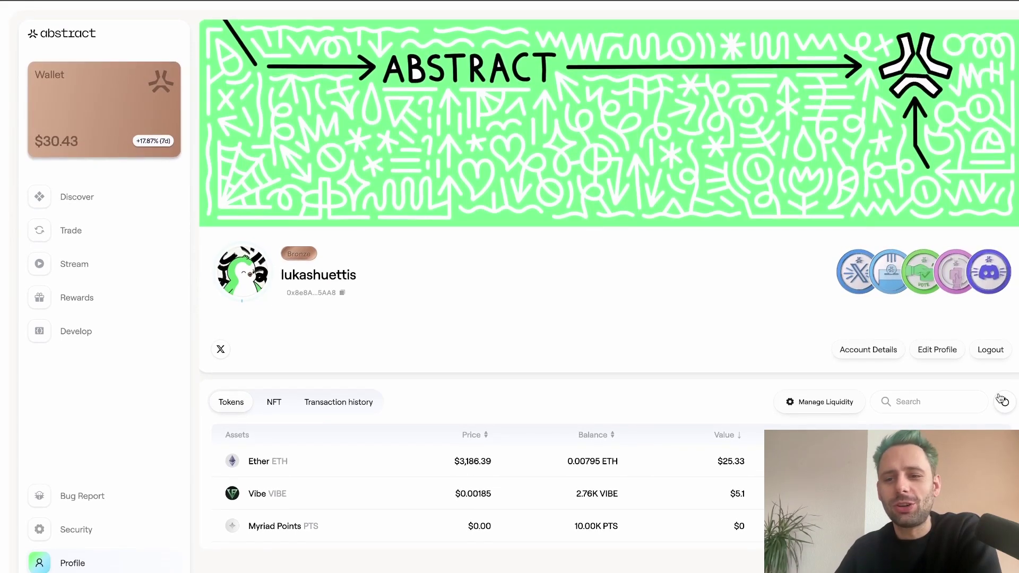
Edit the profile username and description, restore the username, and close without saving.
left_click(946, 352)
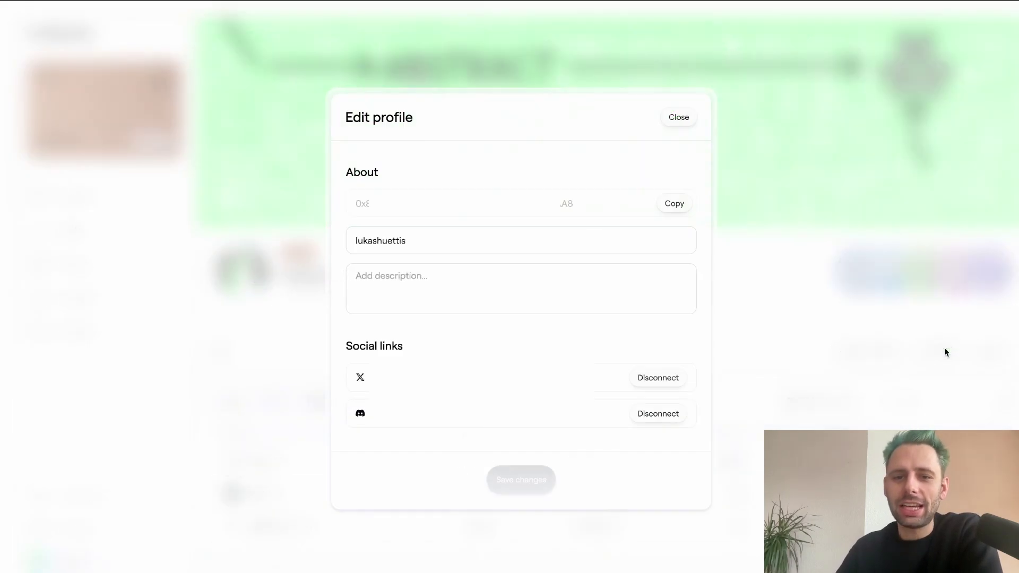
double_click(402, 241)
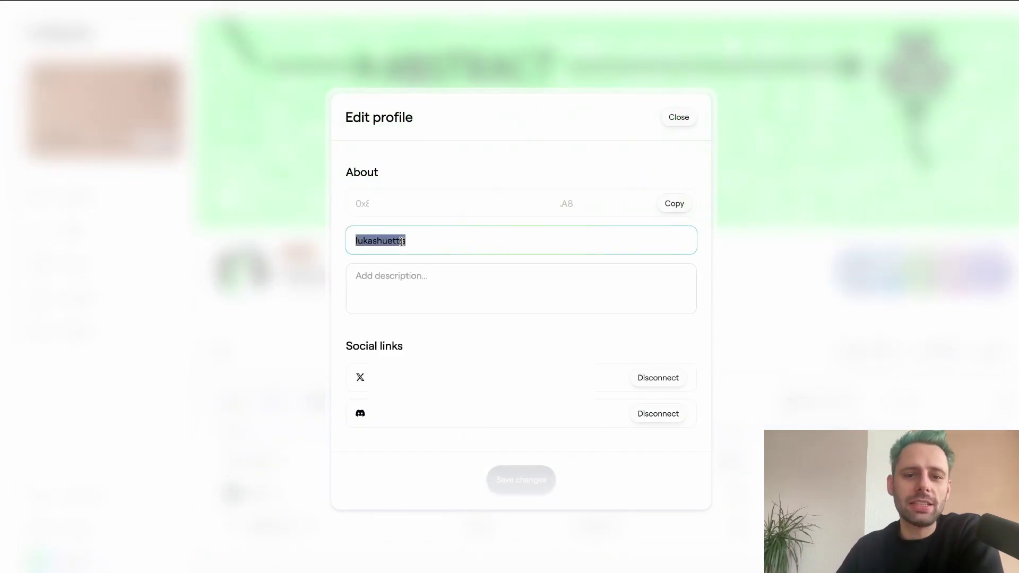
key("BackSpace")
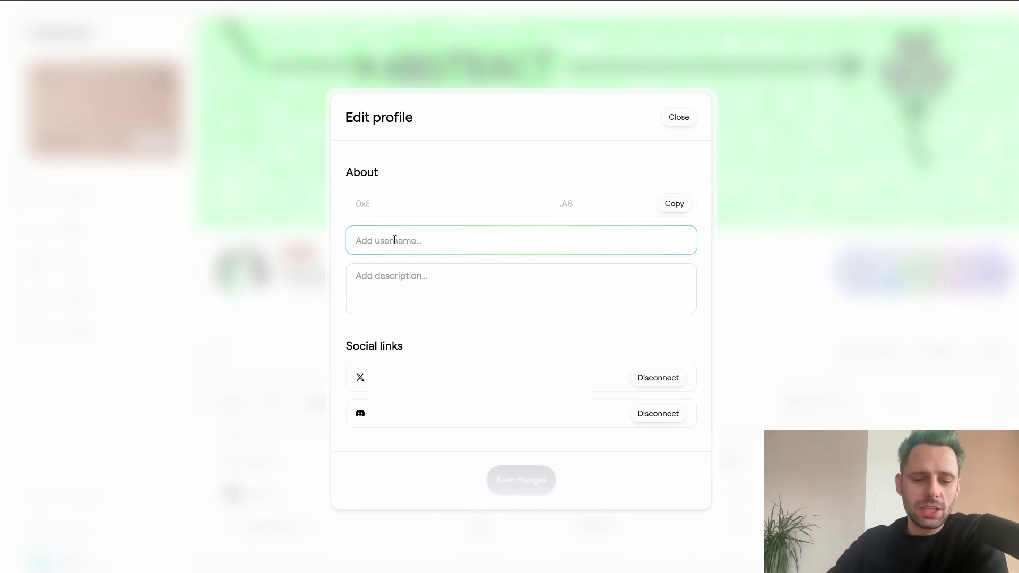
key("ctrl+z")
left_click(419, 290)
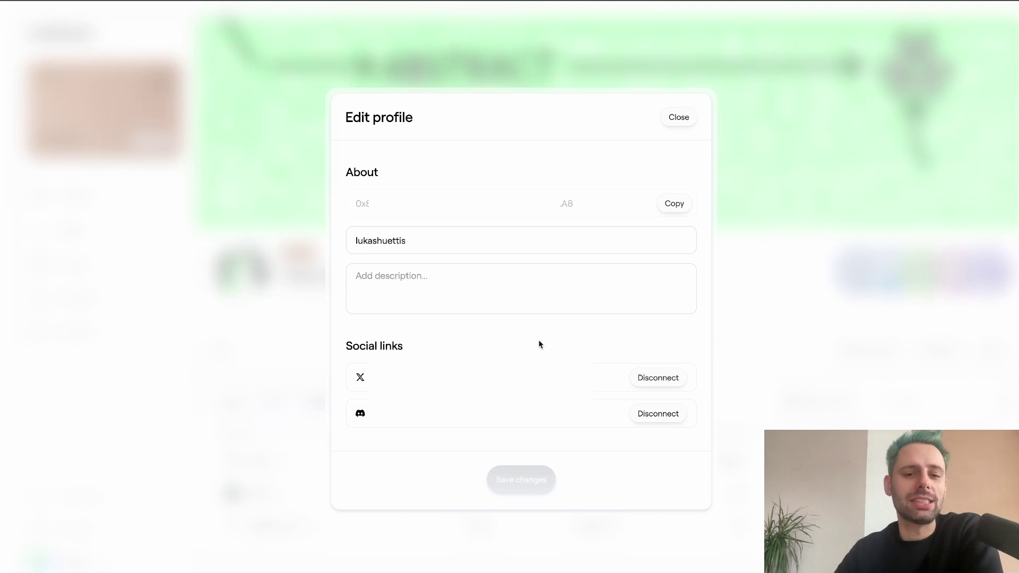
left_click(678, 117)
left_click(77, 196)
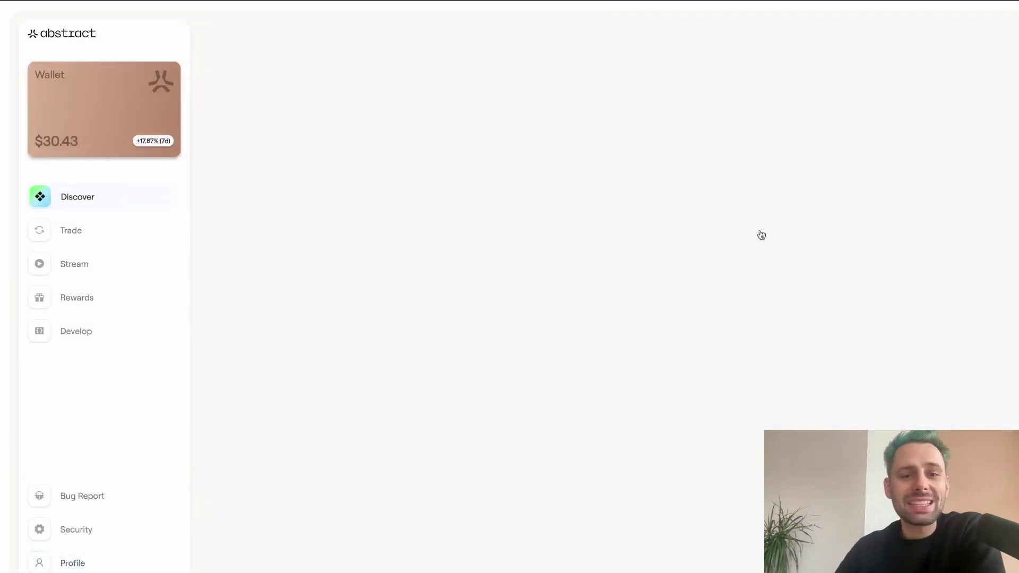
scroll(516, 152, "down", 15)
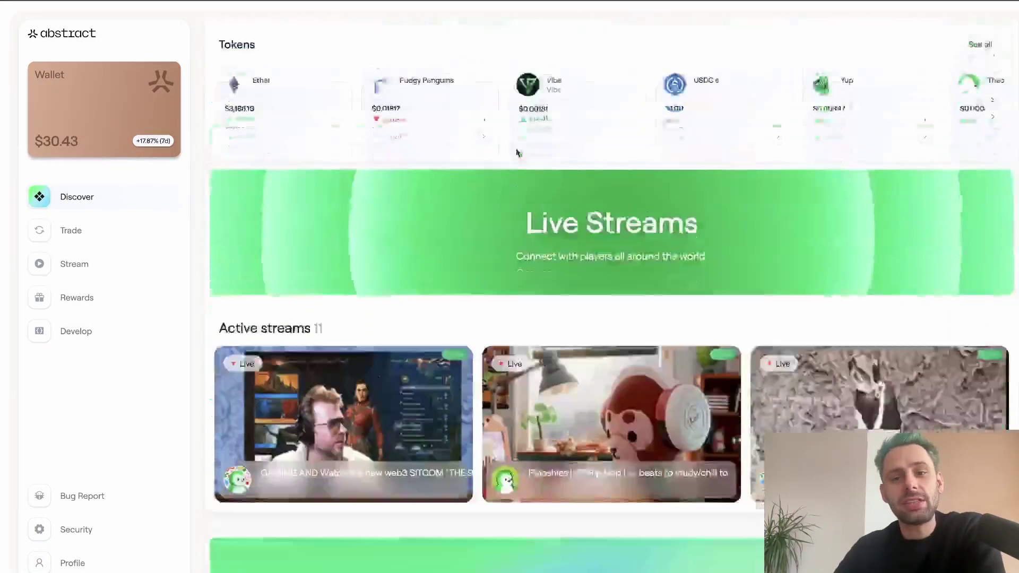
scroll(516, 153, "down", 5)
scroll(516, 152, "up", 10)
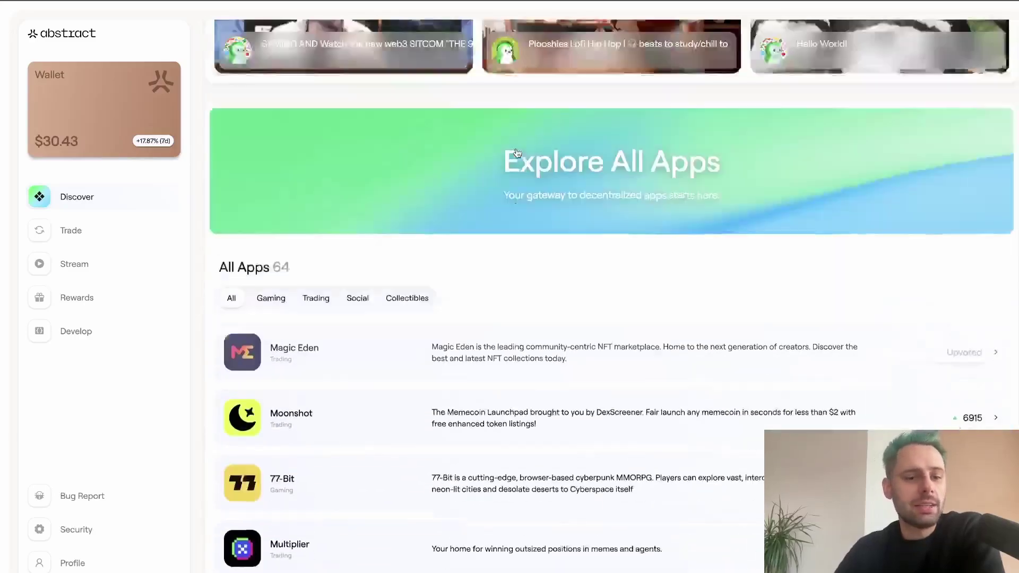
scroll(518, 153, "up", 8)
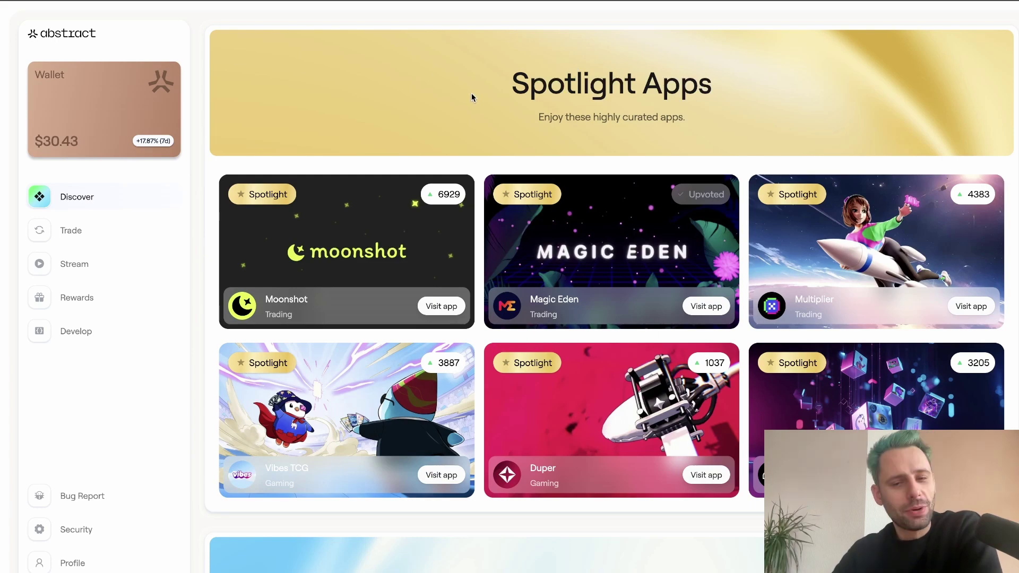
scroll(607, 253, "down", 5)
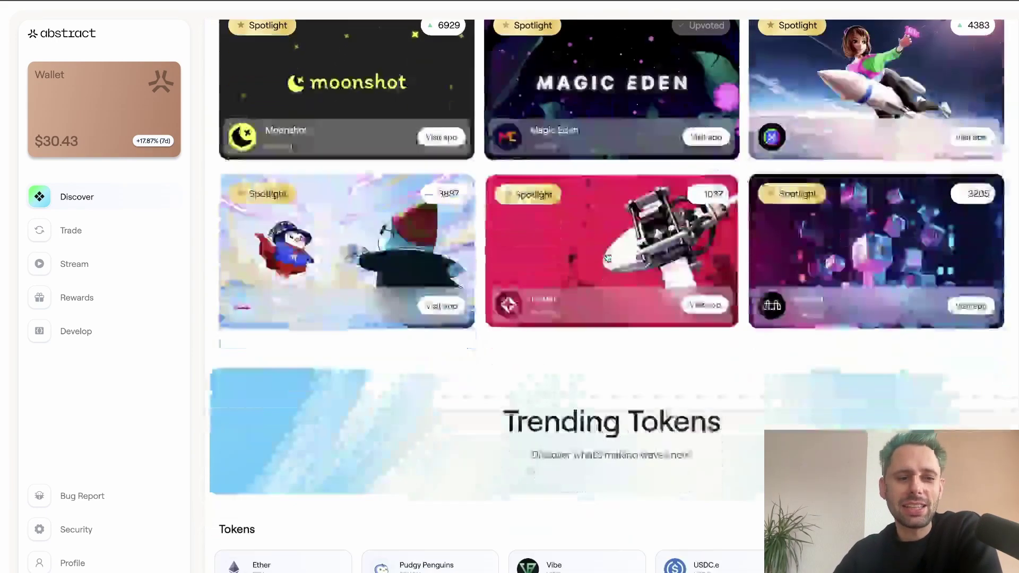
scroll(607, 253, "down", 3)
scroll(607, 252, "up", 3)
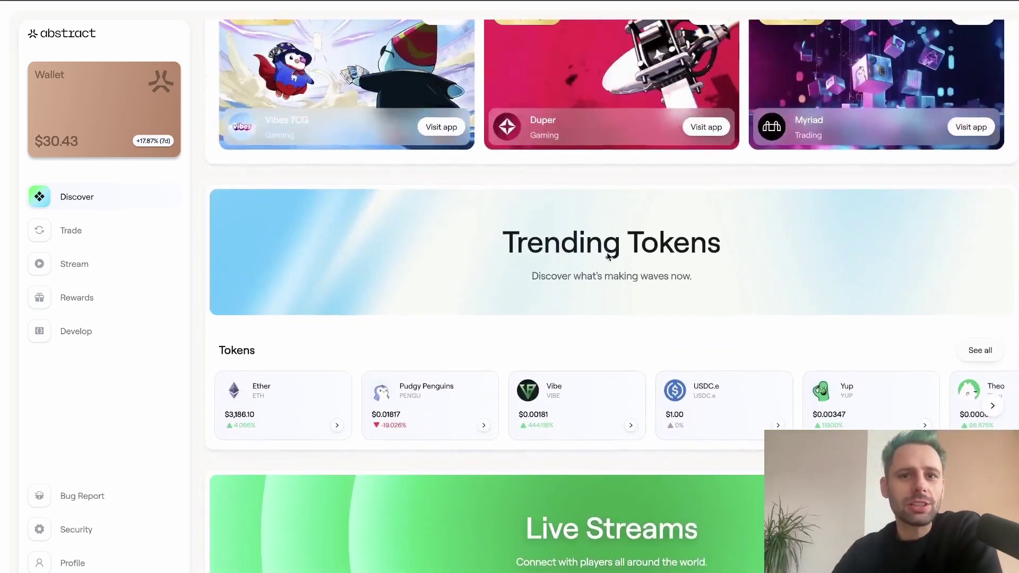
scroll(607, 252, "up", 5)
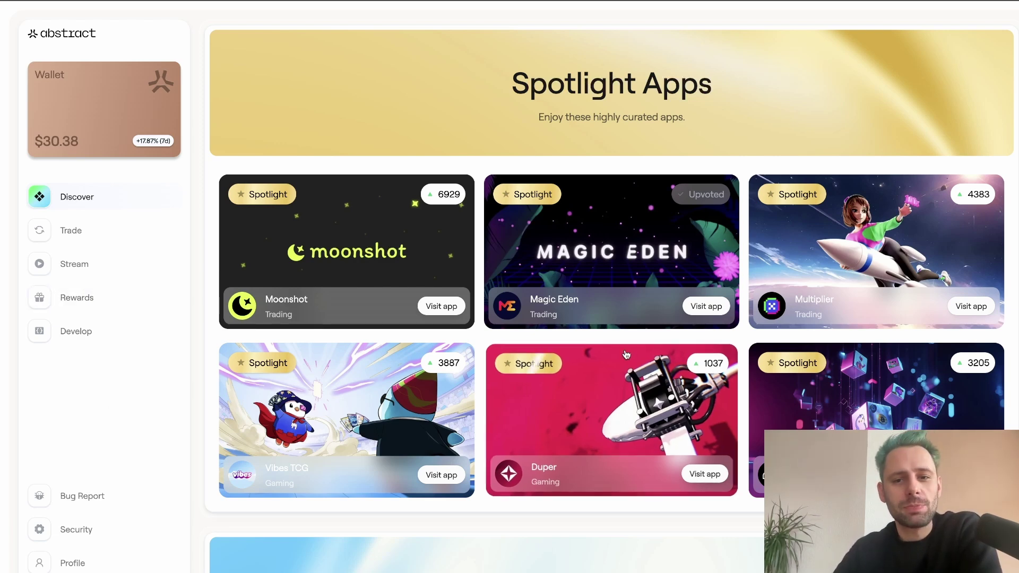
left_click(33, 306)
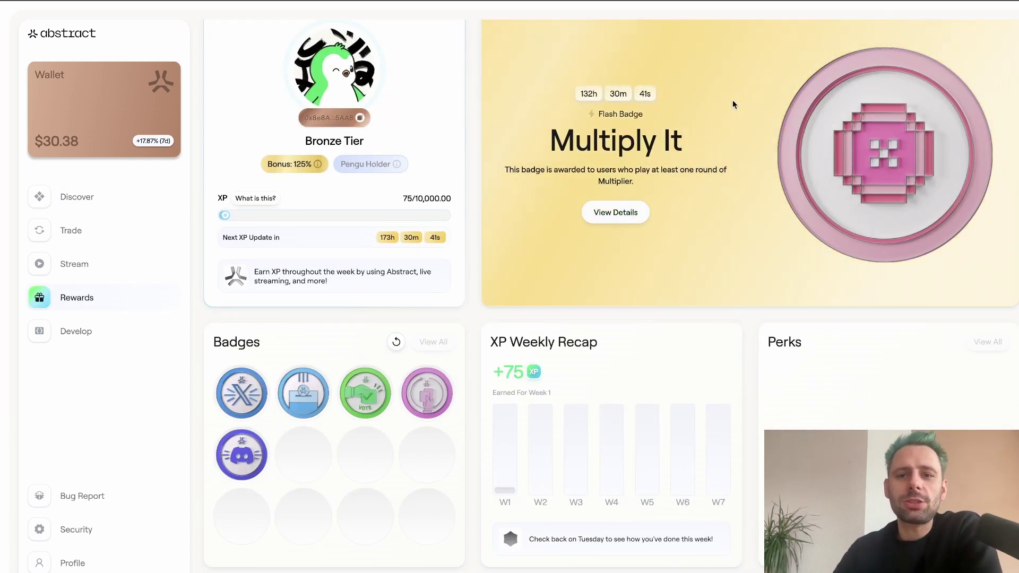
left_click(657, 98)
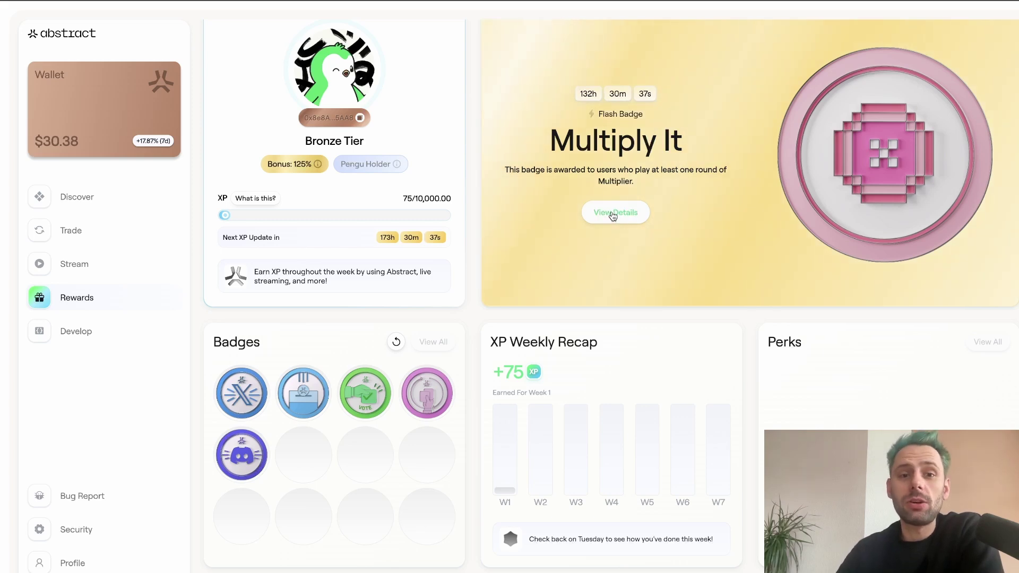
left_click(613, 214)
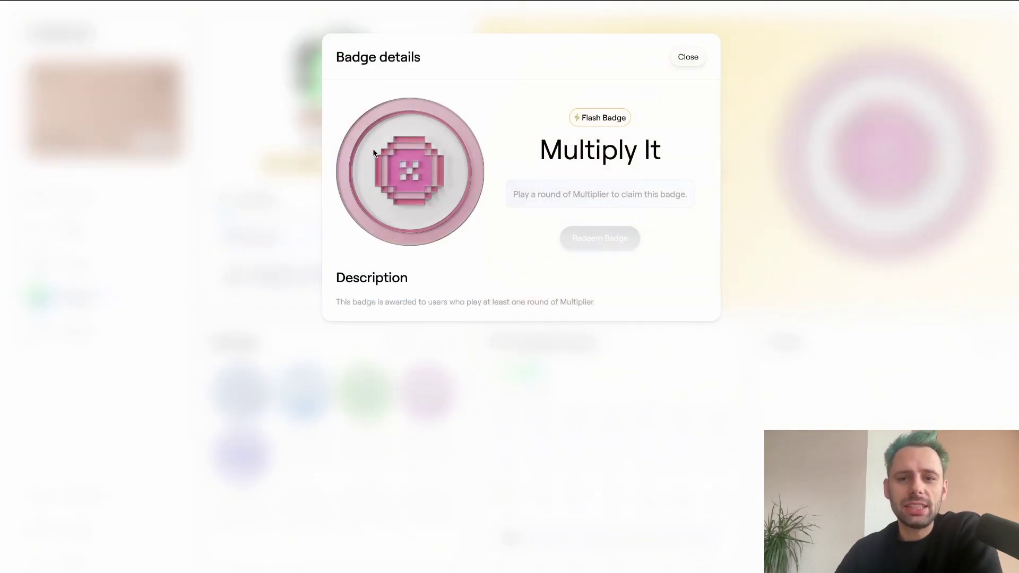
left_click(688, 57)
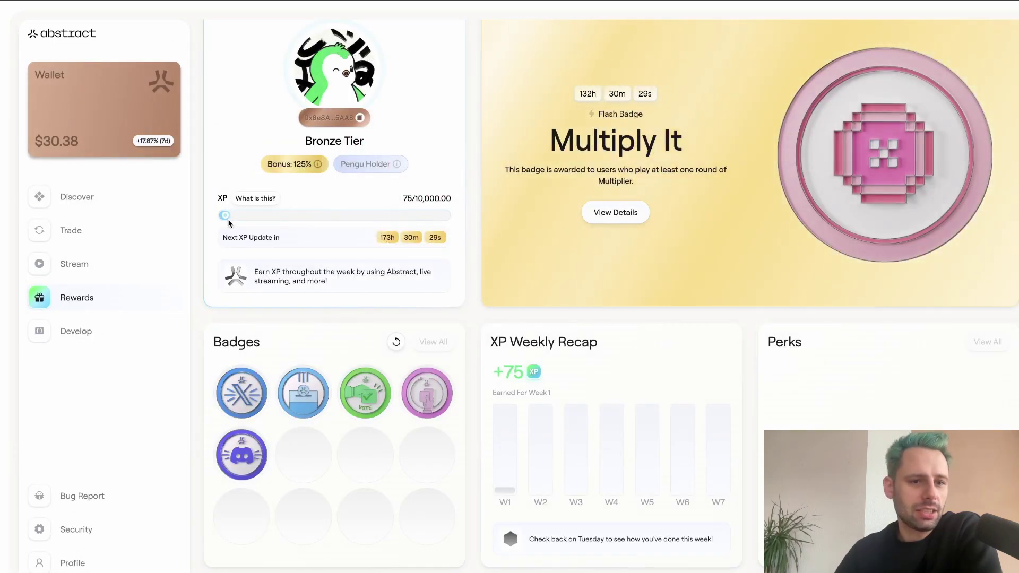
left_click(105, 195)
scroll(693, 211, "down", 1)
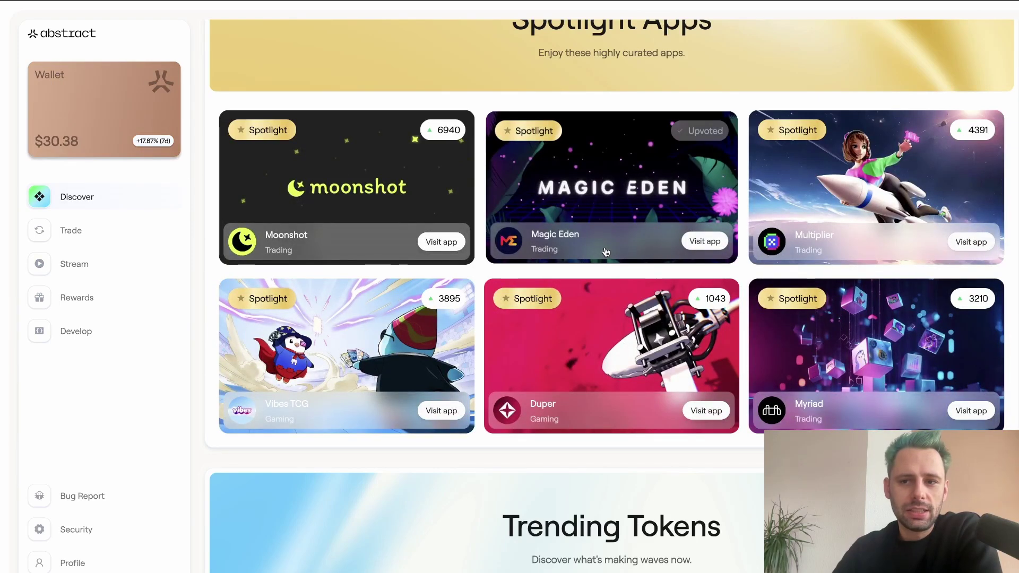
Visit Multiplier's waitlist page, return to the Discover page, then switch to the X post tab.
left_click(977, 241)
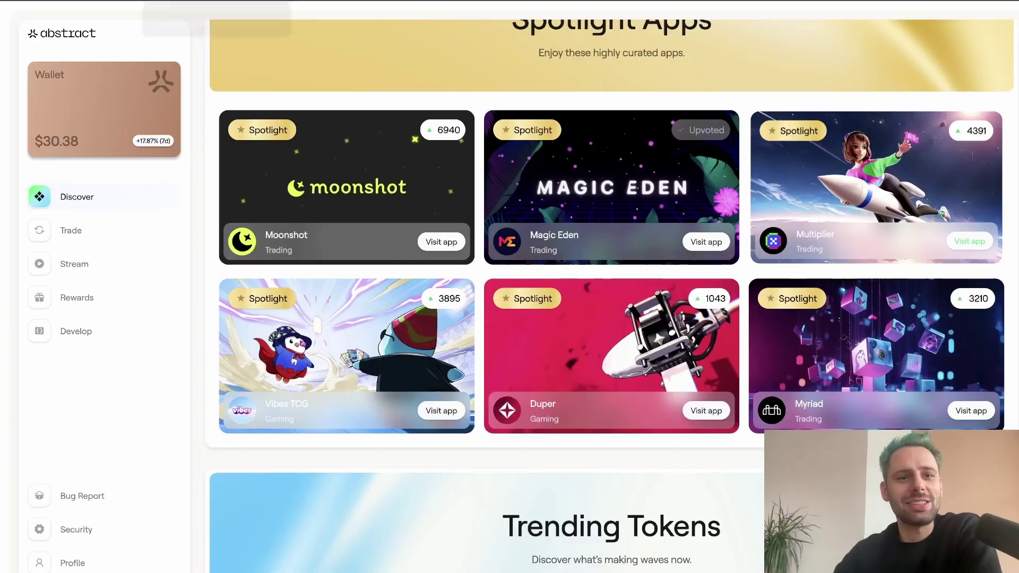
left_click(212, 1)
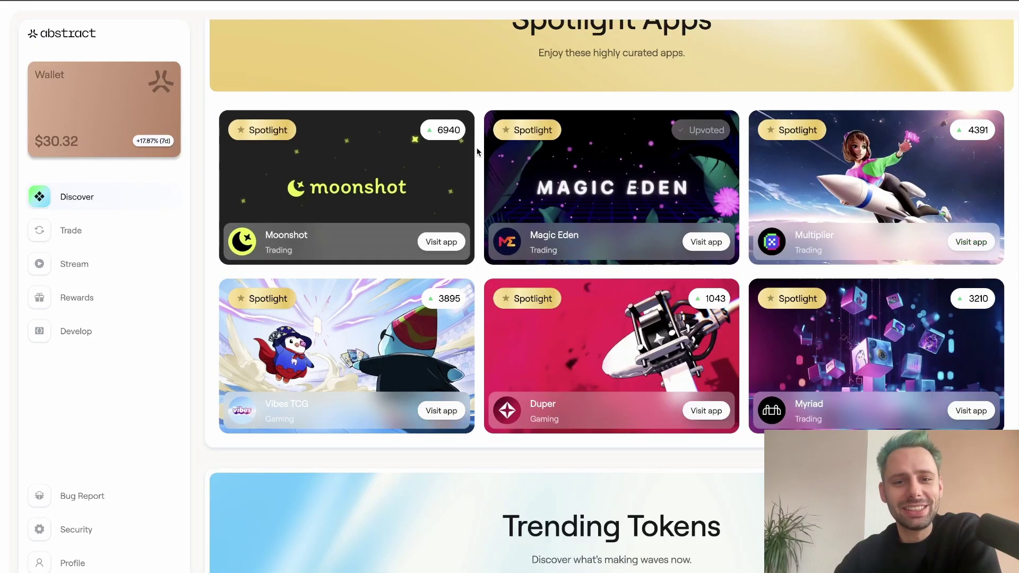
scroll(477, 152, "down", 1)
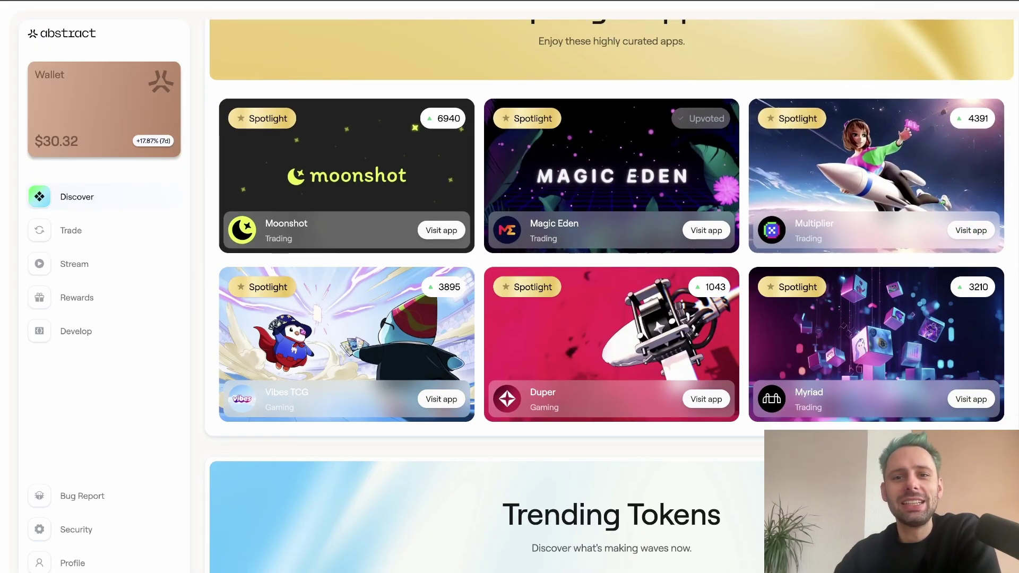
left_click(584, 1)
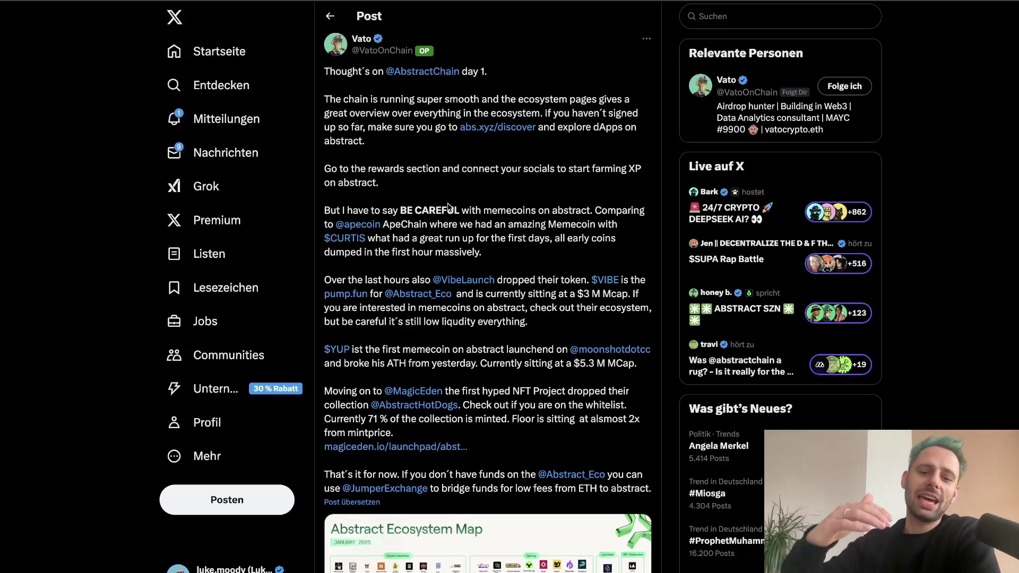
Read the day-1 recap post, highlighting the BE CAREFUL memecoin warning, down to the Ecosystem Map.
scroll(448, 207, "down", 1)
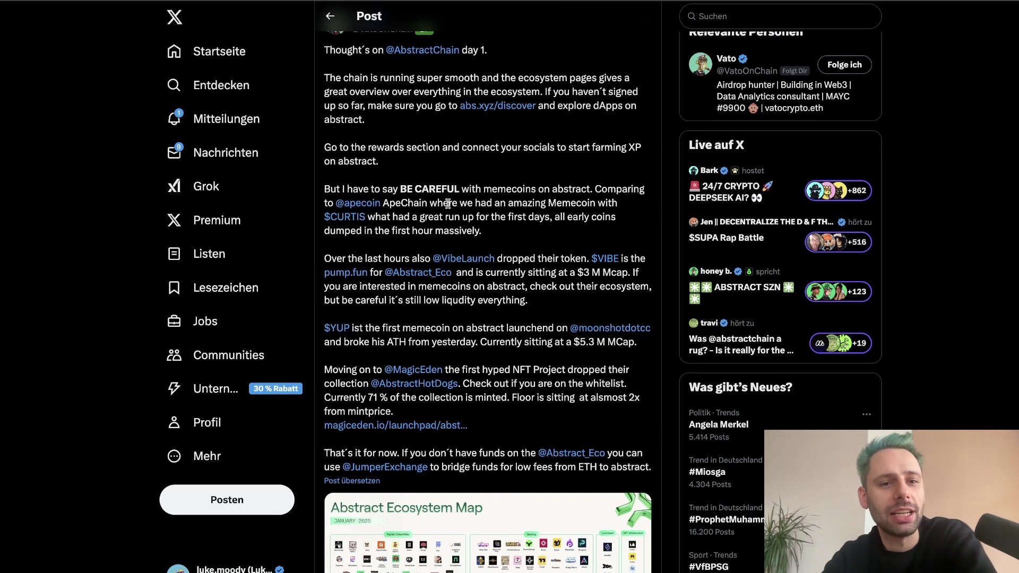
scroll(448, 203, "up", 1)
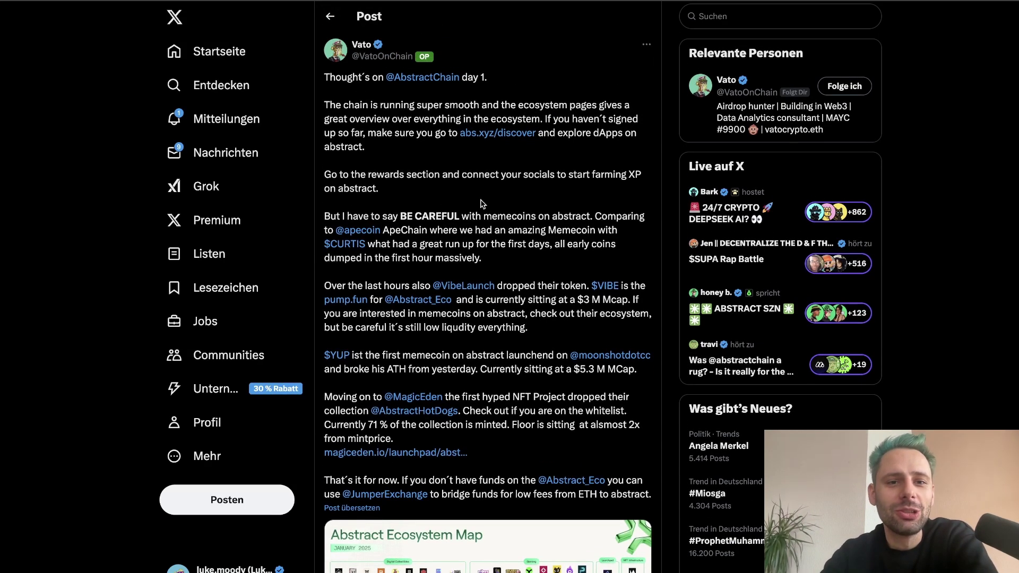
scroll(370, 148, "down", 1)
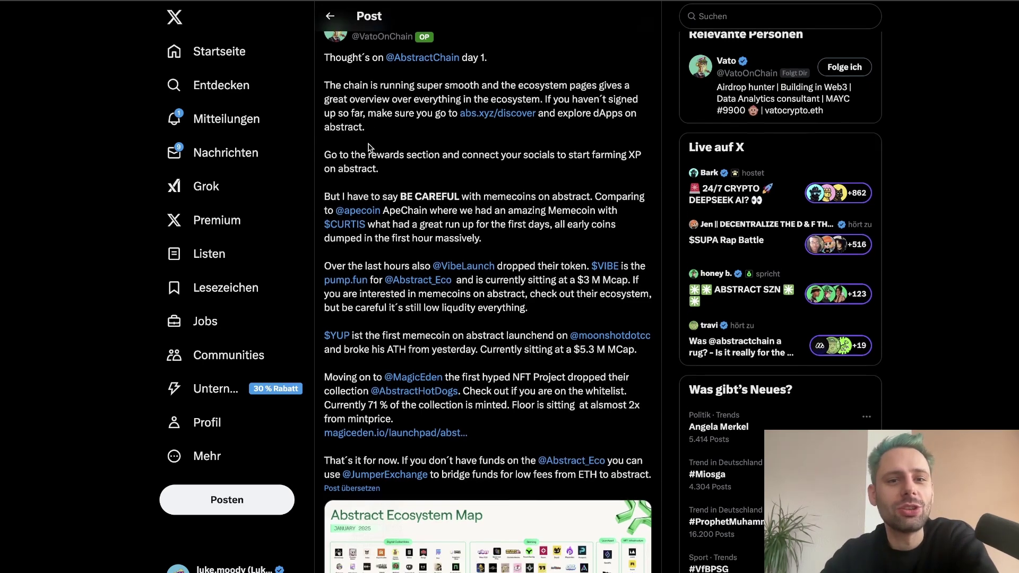
scroll(370, 147, "up", 1)
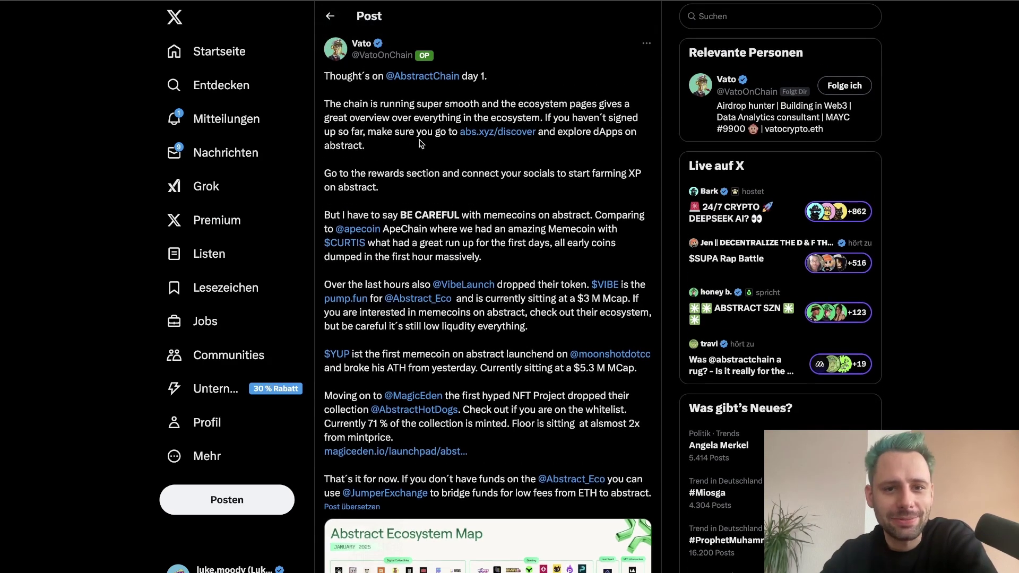
scroll(424, 122, "down", 5)
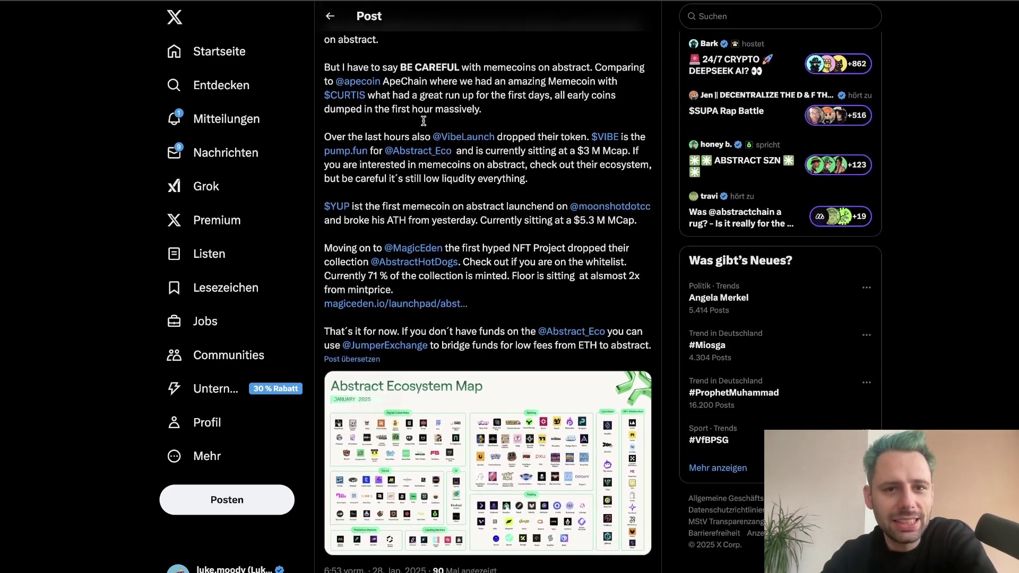
scroll(425, 125, "up", 2)
scroll(424, 124, "down", 2)
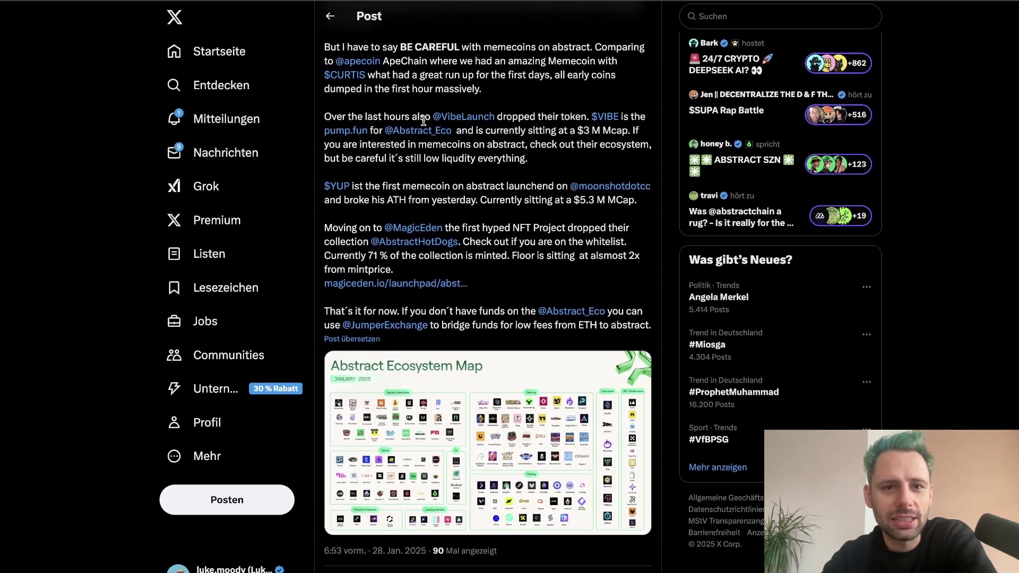
left_click_drag(401, 47, 601, 51)
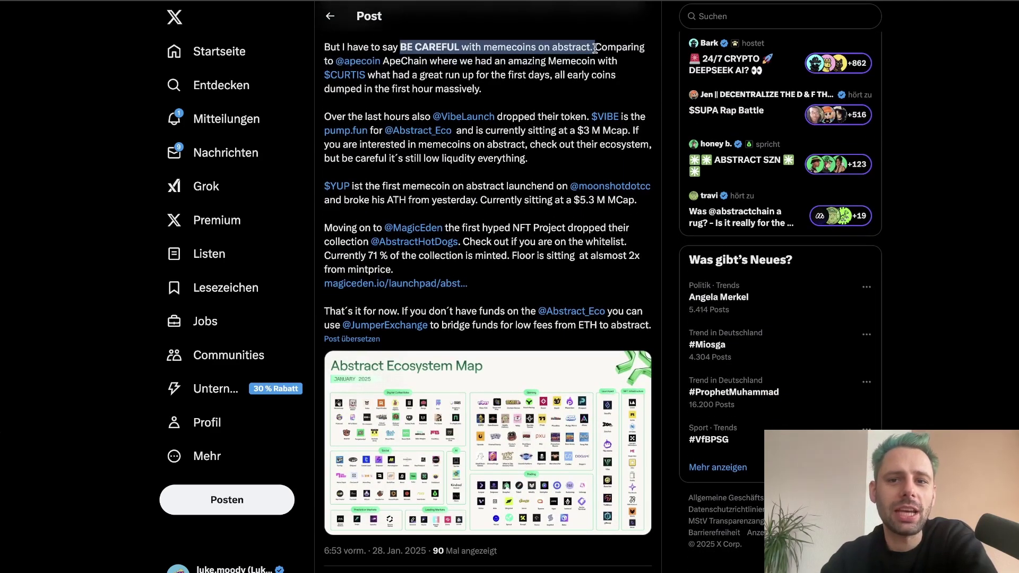
left_click(595, 48)
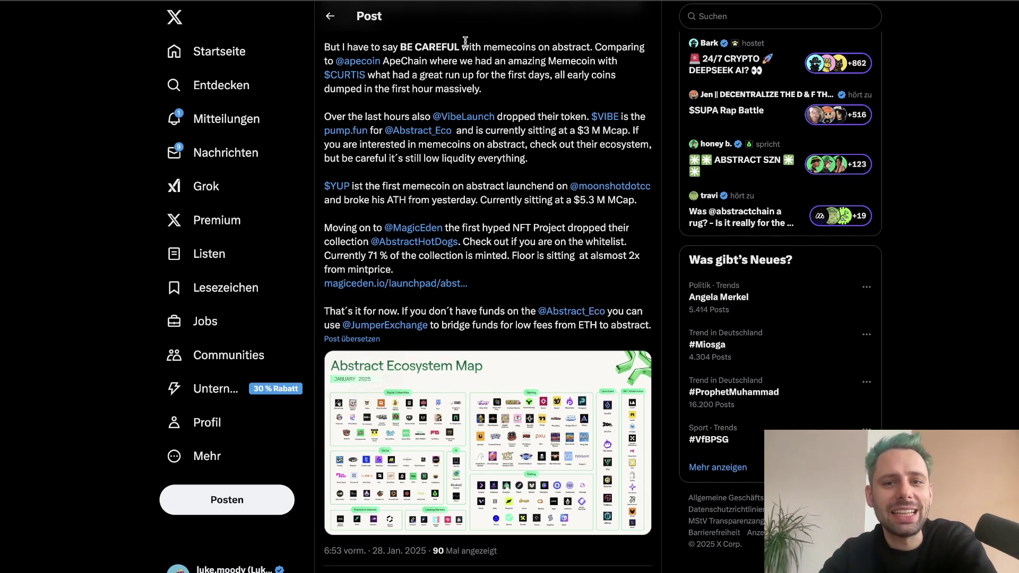
scroll(463, 45, "down", 1)
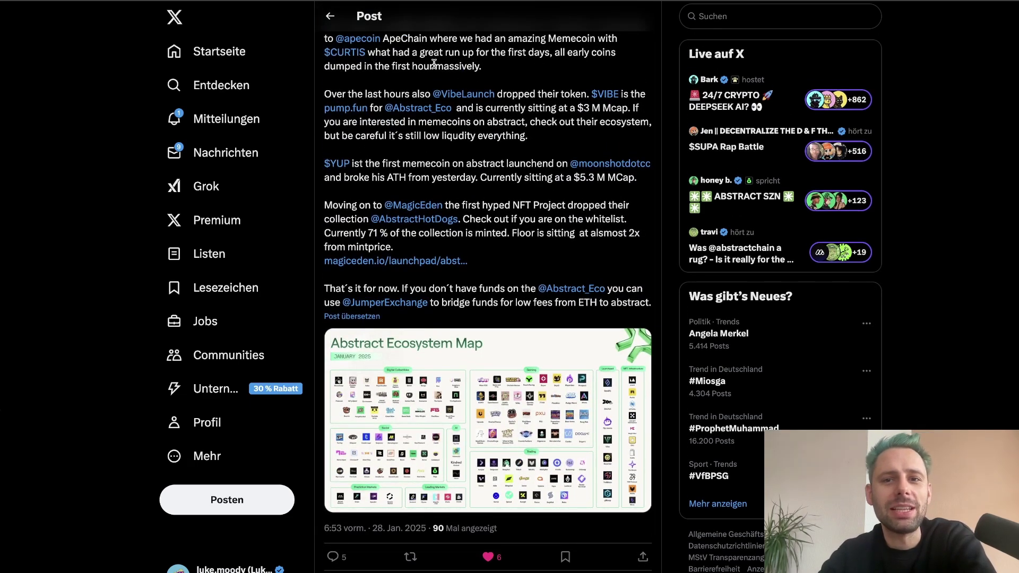
scroll(434, 63, "down", 2)
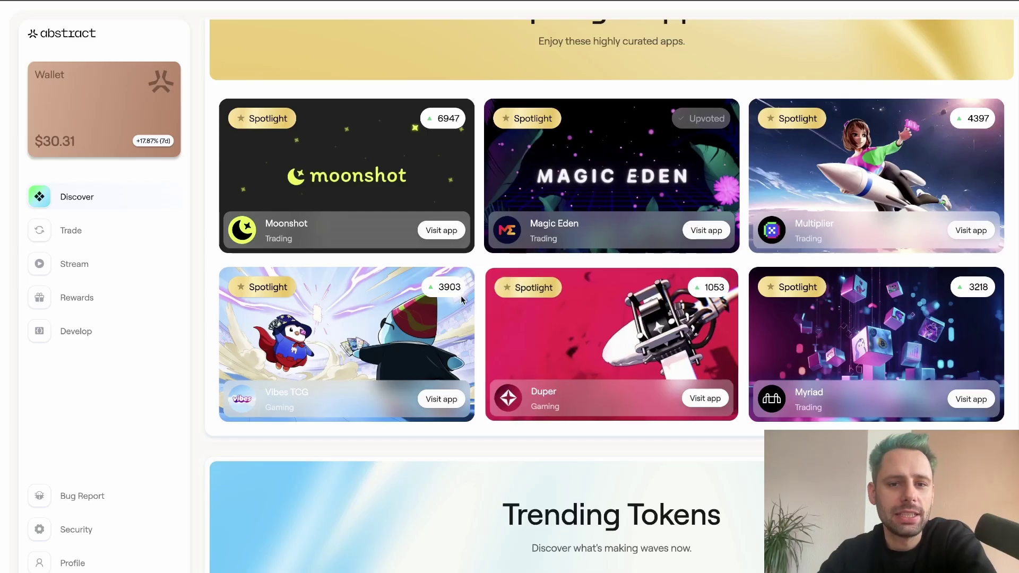
Open the Trade page's trending tokens and the Vibe token page ($1.72M market cap, $17.09M volume).
scroll(90, 233, "down", 1)
left_click(90, 234)
scroll(547, 268, "down", 5)
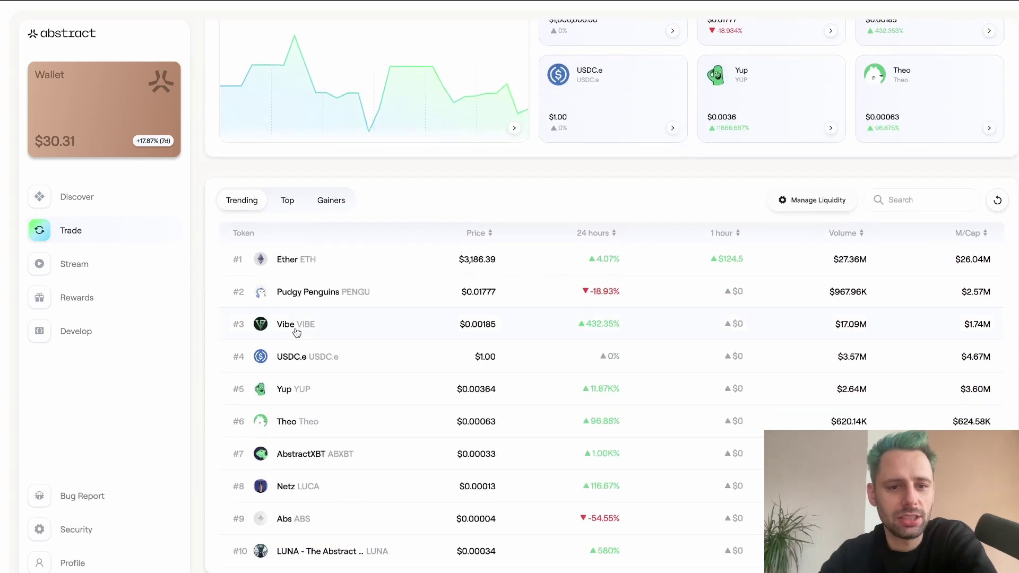
left_click(300, 331)
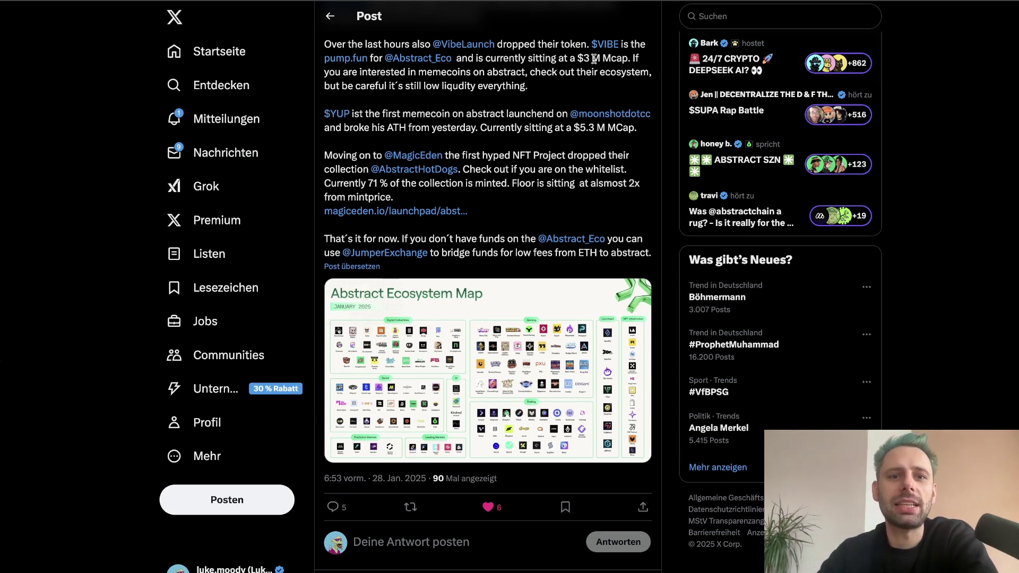
Highlight the post's low liquidity warning, then return to Trade and reopen the Vibe token page.
left_click_drag(524, 72, 593, 89)
left_click(593, 90)
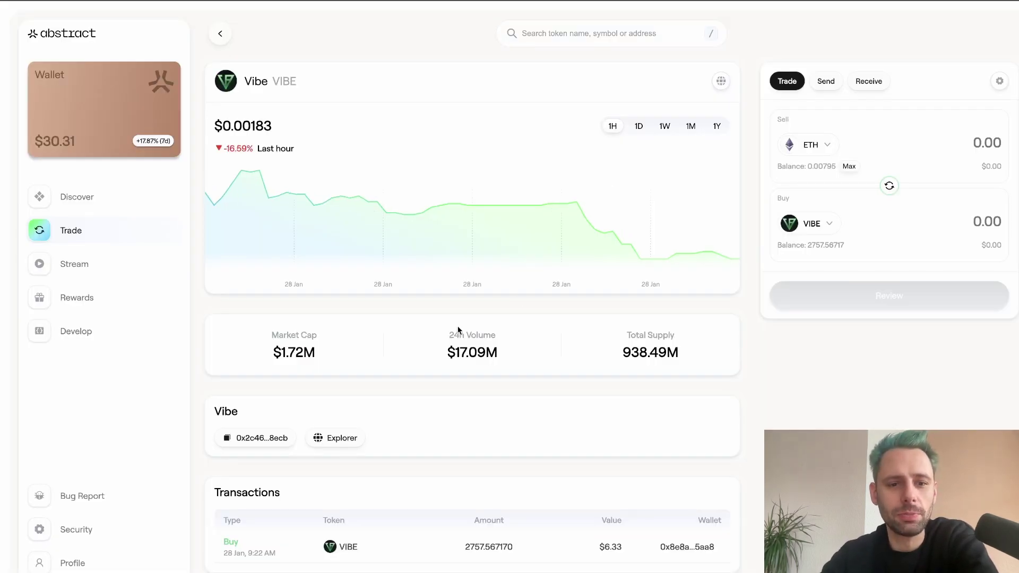
left_click(220, 30)
scroll(489, 246, "down", 4)
scroll(489, 245, "down", 1)
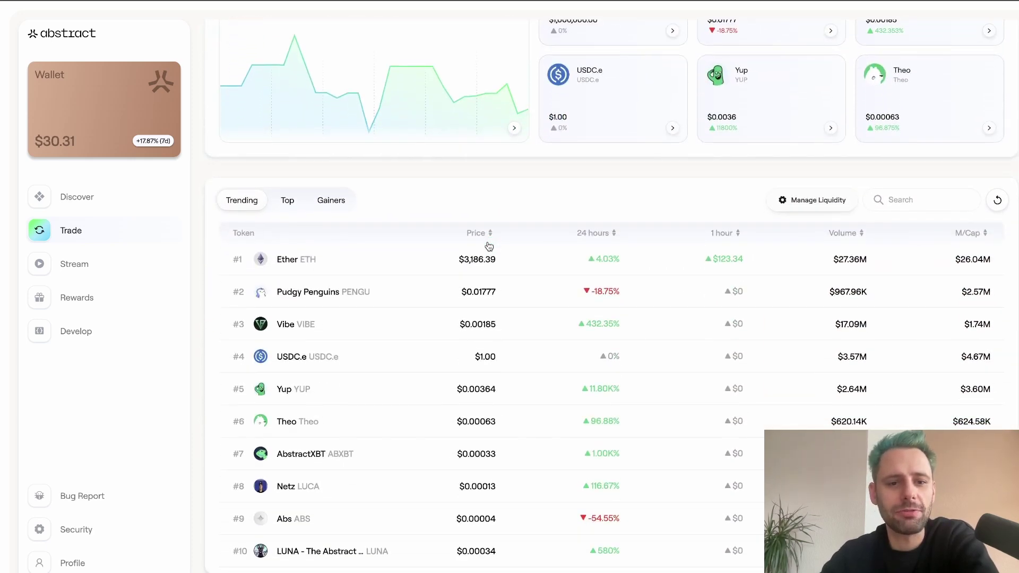
left_click(296, 325)
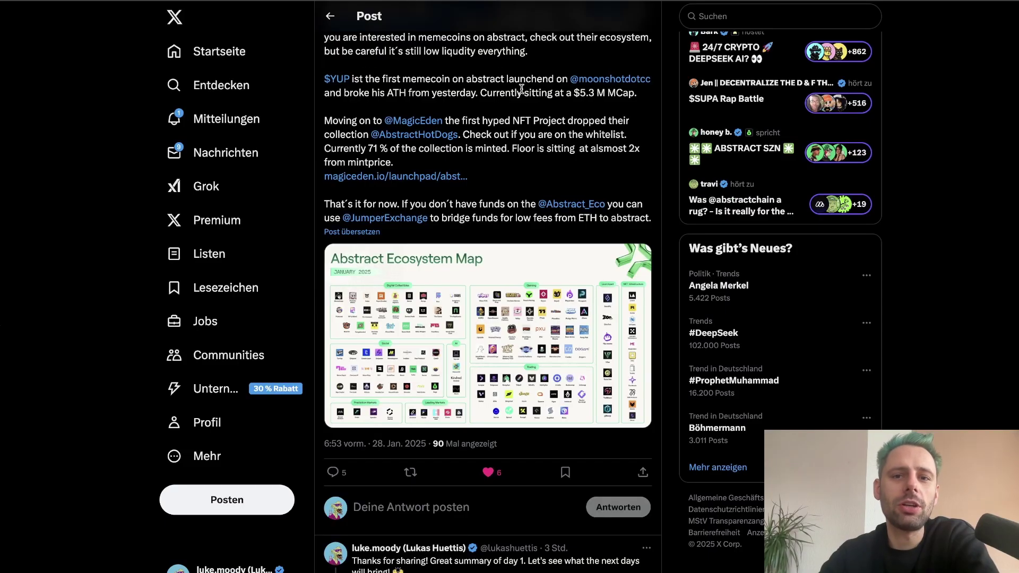
Reread the post's $YUP and AbstractHotDogs Magic Eden passage, then return to the Abstract Vibe tab.
mouse_move(632, 85)
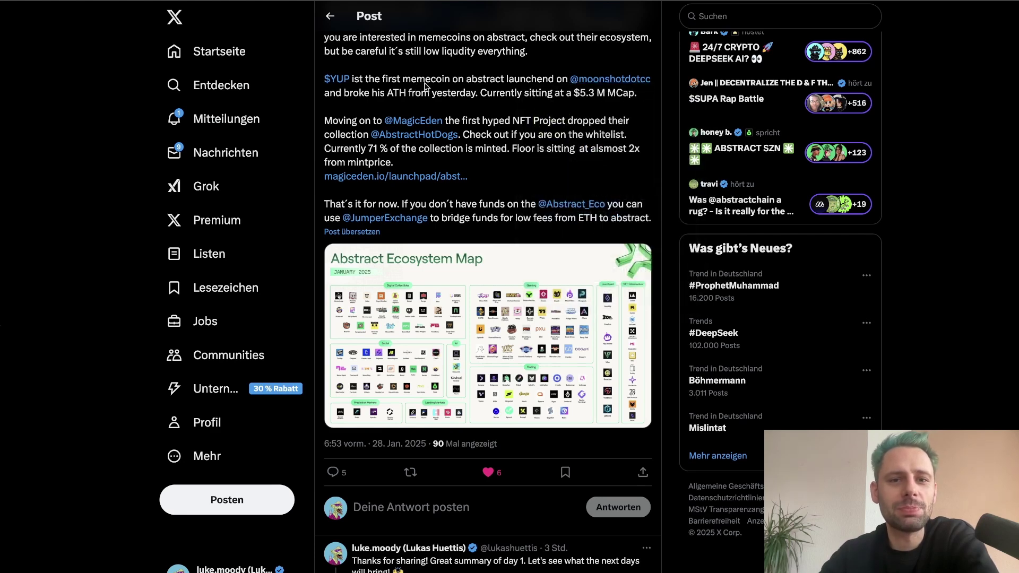
scroll(432, 77, "up", 1)
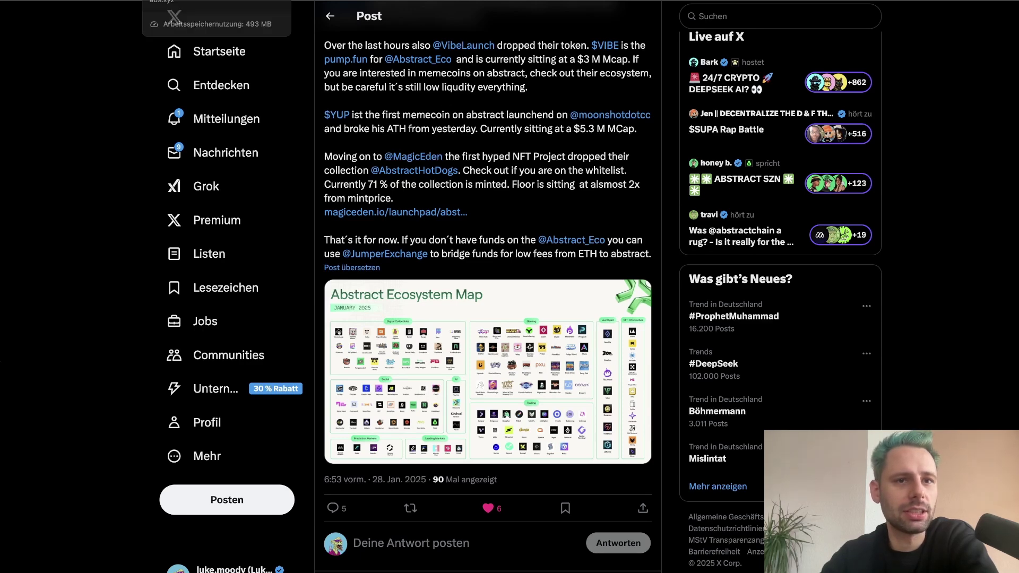
left_click(217, 15)
Swipe back from the Vibe token page to the Trade overview's trending token list.
scroll(610, 320, "left", 5)
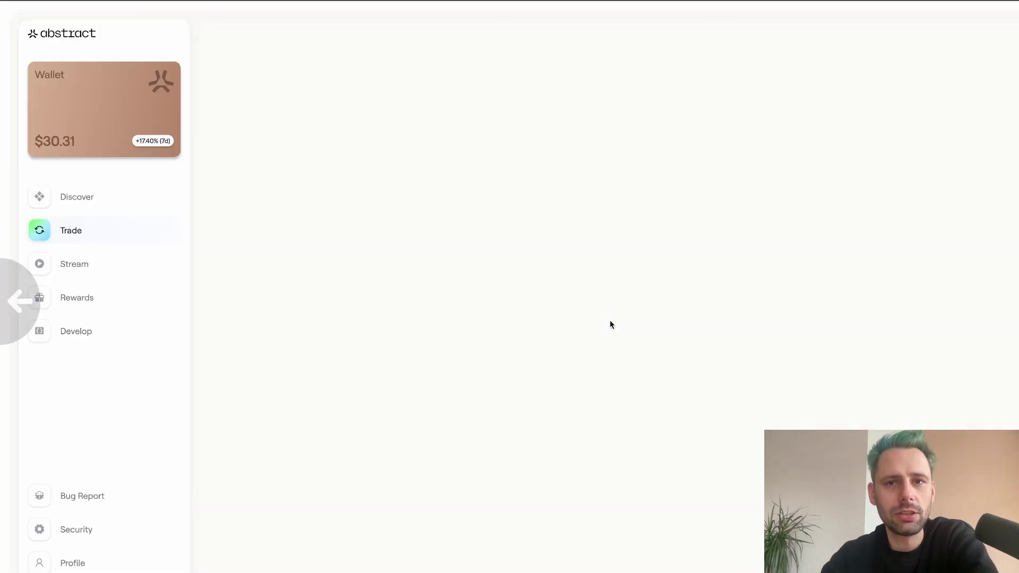
scroll(507, 209, "down", 5)
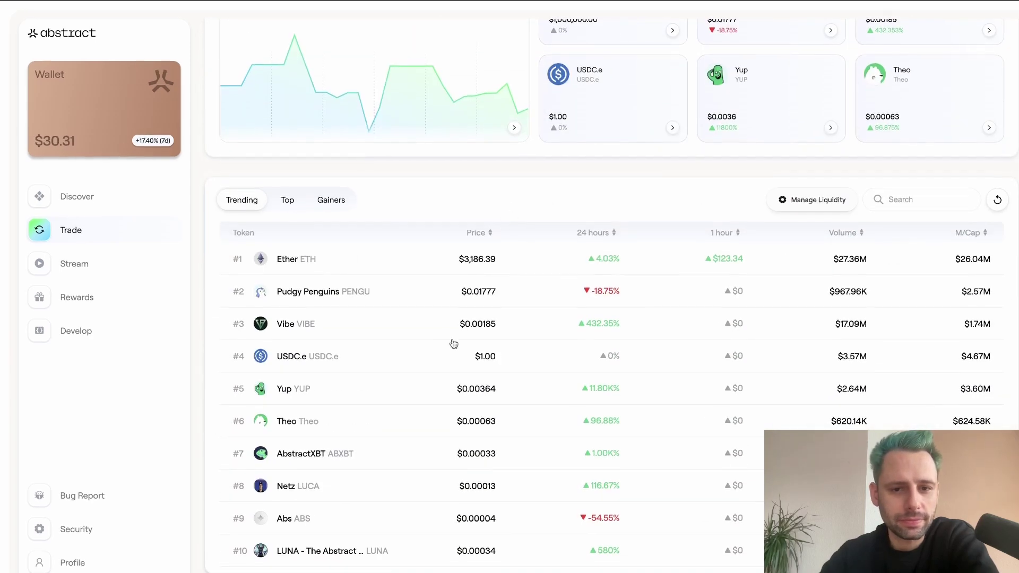